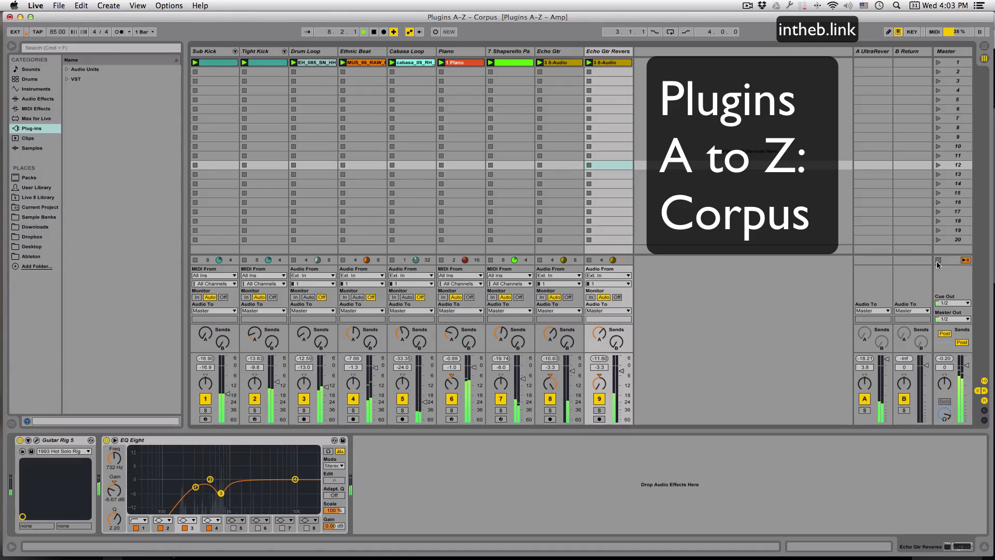
- Stop all clips and solo the Sub Kick track with its Sub Filter Boost device bypassed
{"action": "left_click", "coordinate": [938, 260]}
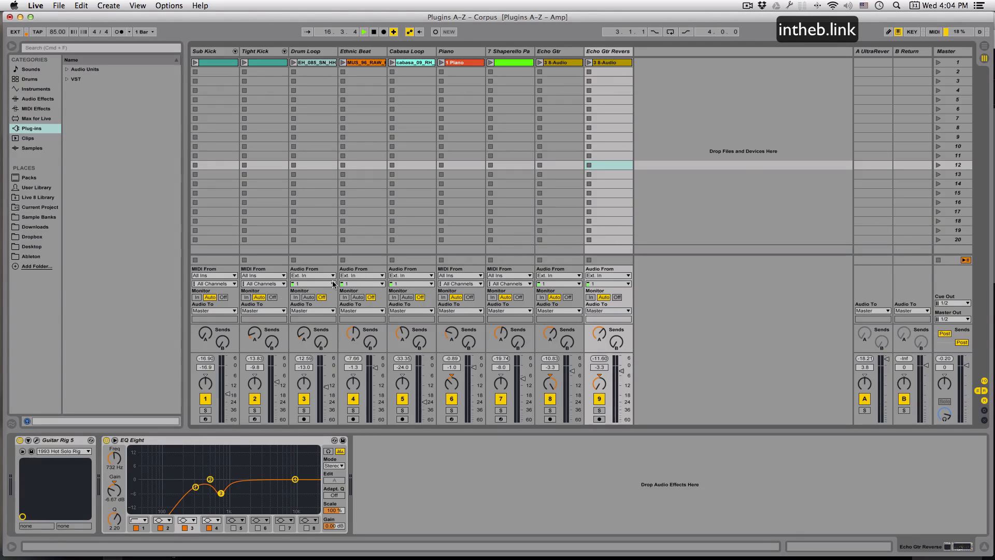
{"action": "left_click", "coordinate": [207, 410]}
{"action": "left_click", "coordinate": [221, 51]}
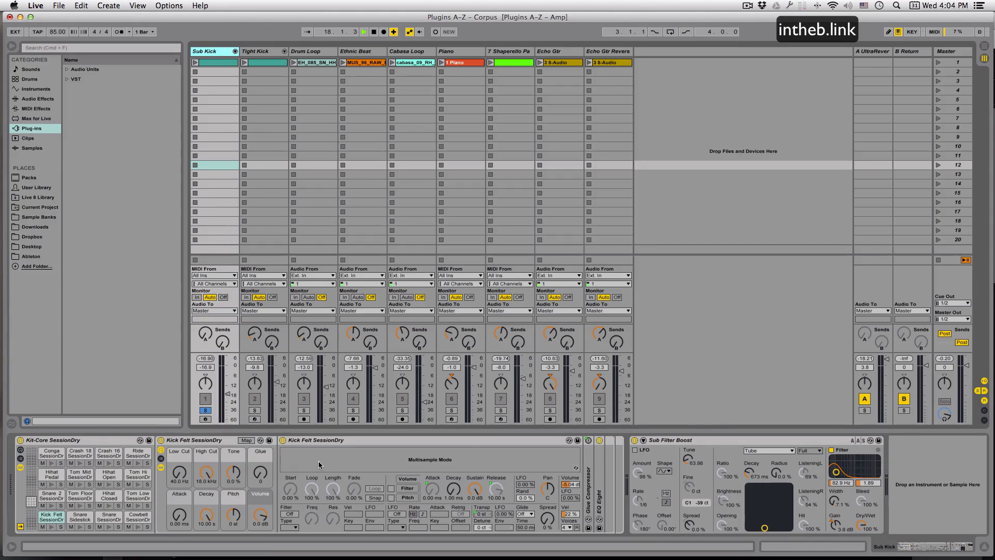
{"action": "left_click", "coordinate": [634, 441]}
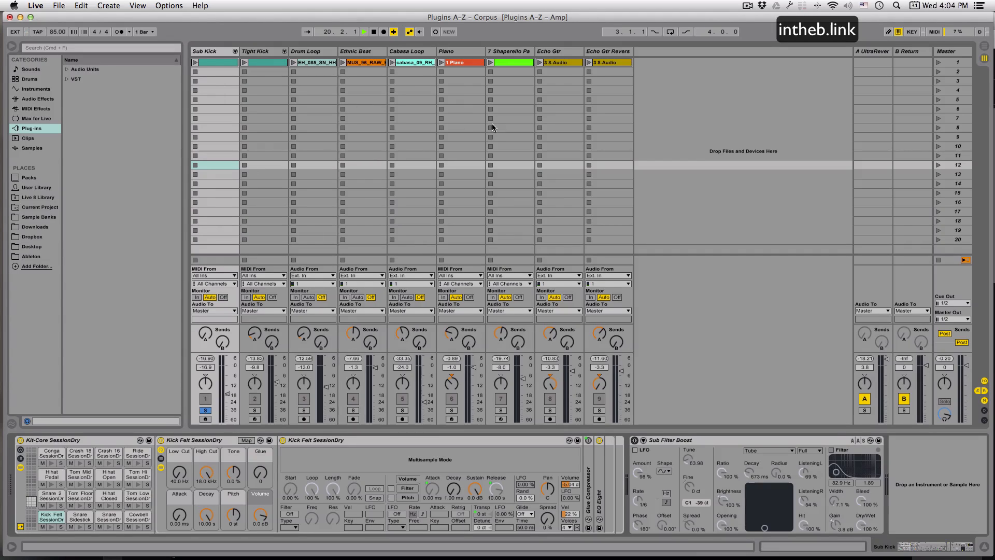
- Audition the Sub Kick clip without and with the Sub Filter Boost device, and stop playback
{"action": "left_click", "coordinate": [195, 62]}
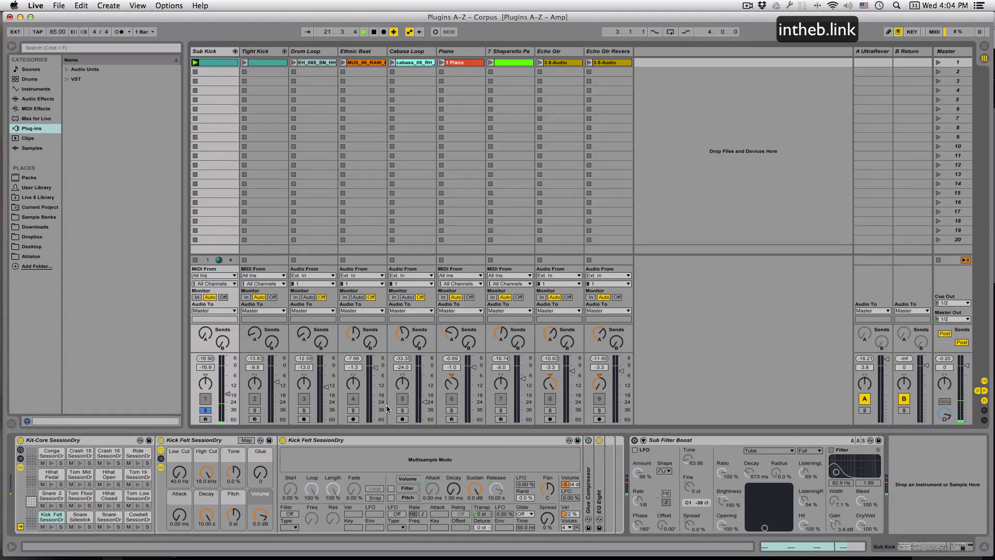
{"action": "key", "text": "space"}
{"action": "left_click", "coordinate": [635, 441]}
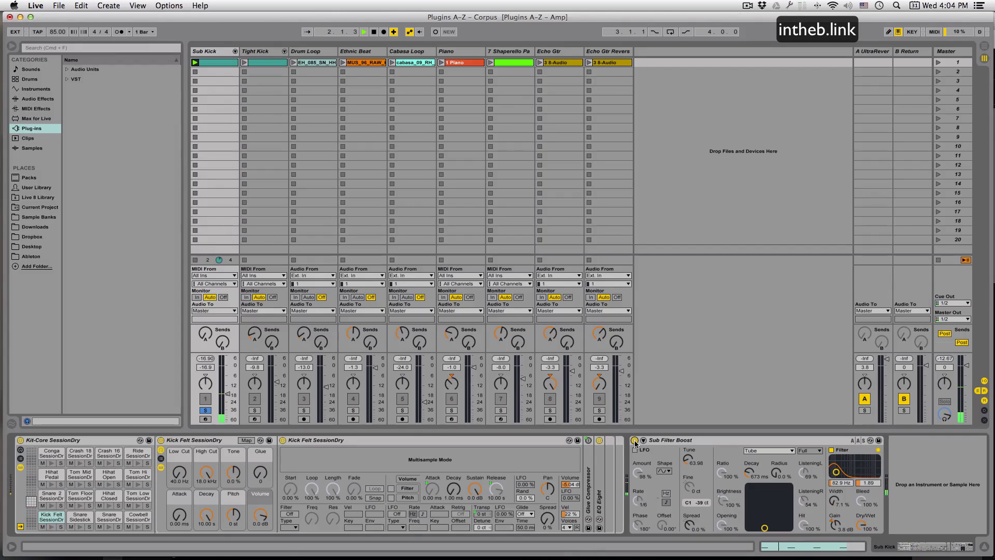
{"action": "key", "text": "space"}
- Solo the Tight Kick track and audition its clip with the Kick Tight device bypassed and switched back on
{"action": "left_click", "coordinate": [255, 411]}
{"action": "left_click", "coordinate": [256, 51]}
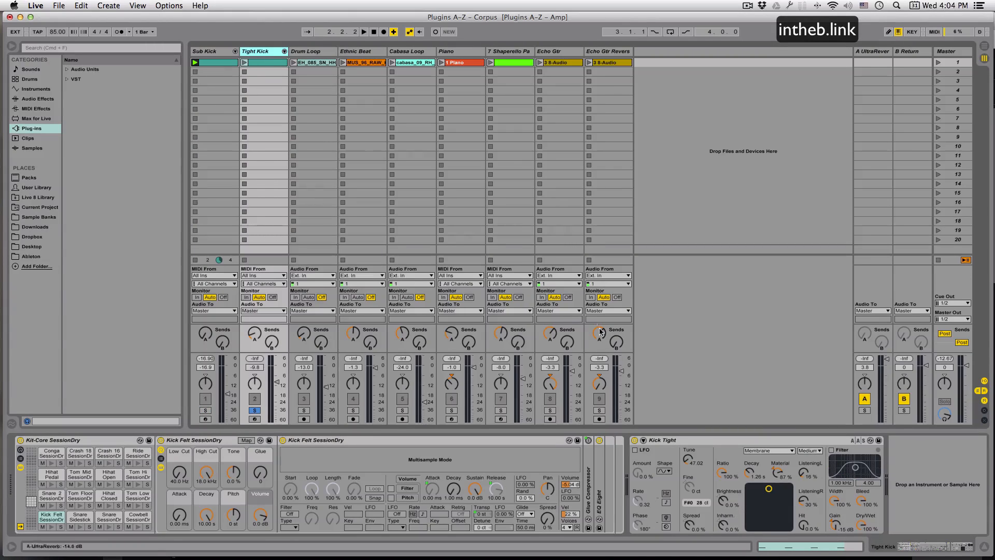
{"action": "left_click", "coordinate": [635, 441]}
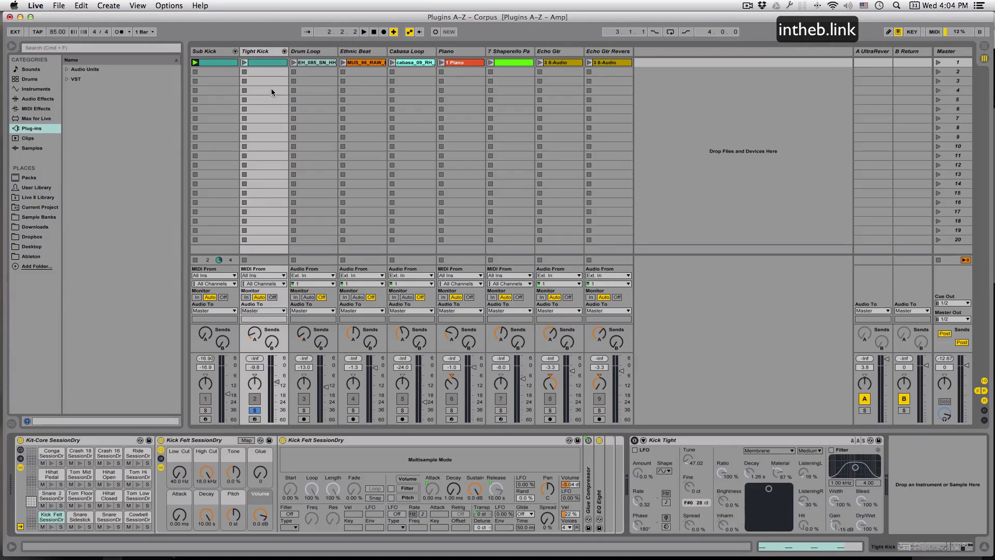
{"action": "left_click", "coordinate": [244, 63]}
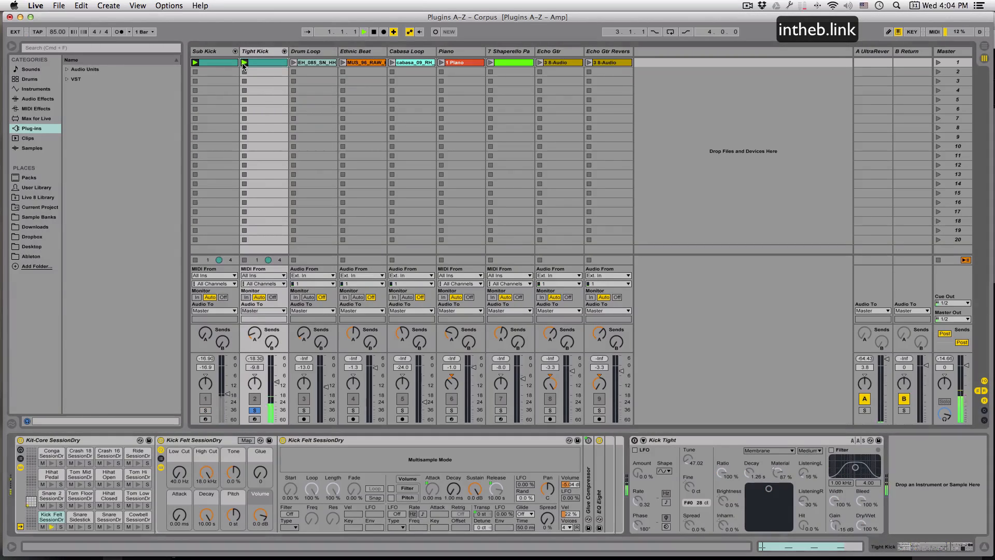
{"action": "left_click", "coordinate": [634, 440]}
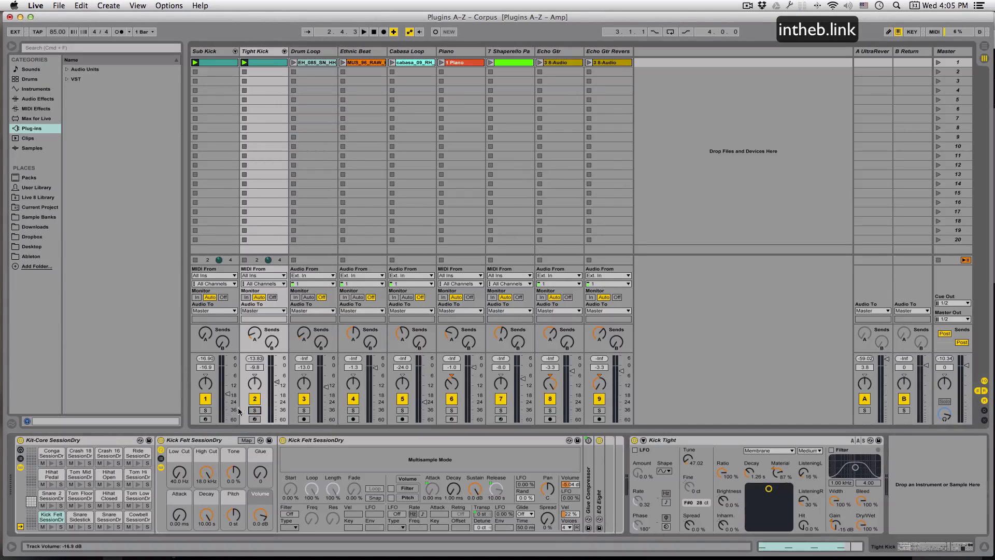
- Solo the Sub Kick and Tight Kick tracks together, audition them, and clear the solos
{"action": "left_click", "coordinate": [206, 410]}
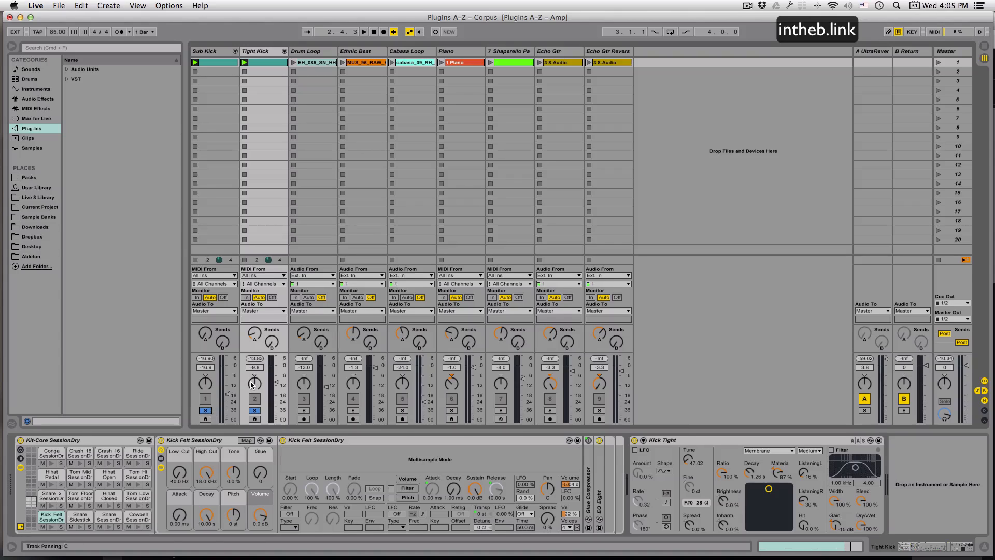
{"action": "key", "text": "space"}
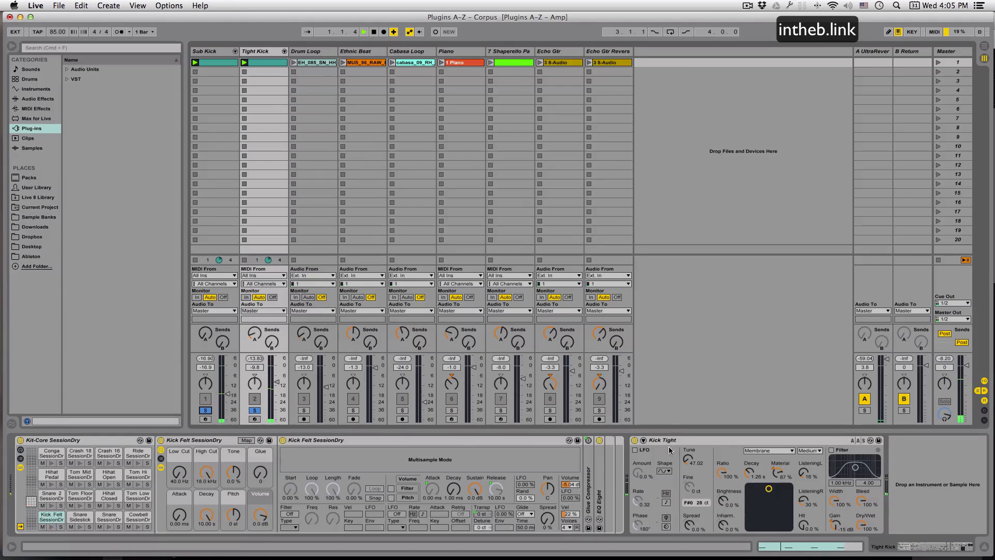
{"action": "key", "text": "space"}
{"action": "left_click", "coordinate": [255, 410]}
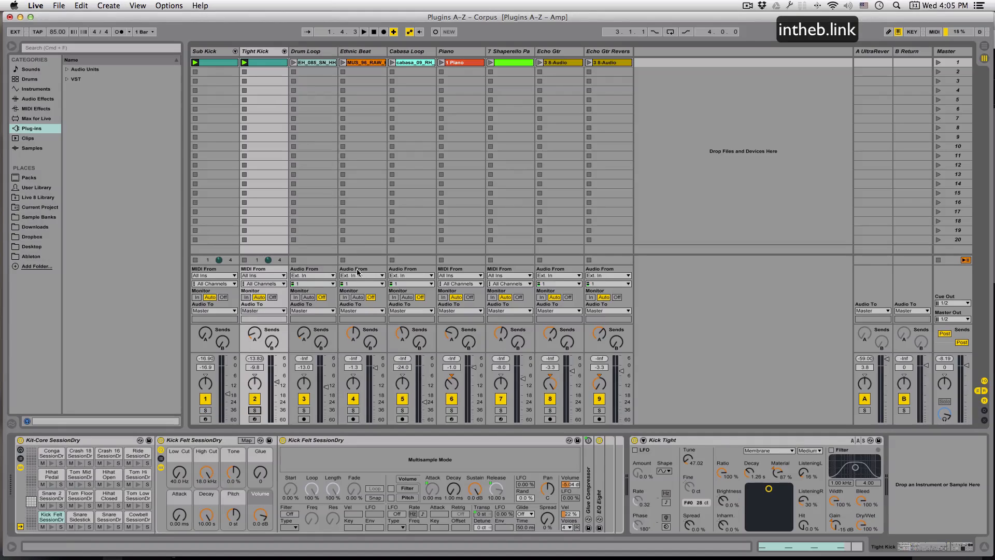
- Solo the Cabasa Loop track and bypass its Simple Delay and Loop Percussifier 1 devices
{"action": "left_click", "coordinate": [315, 52]}
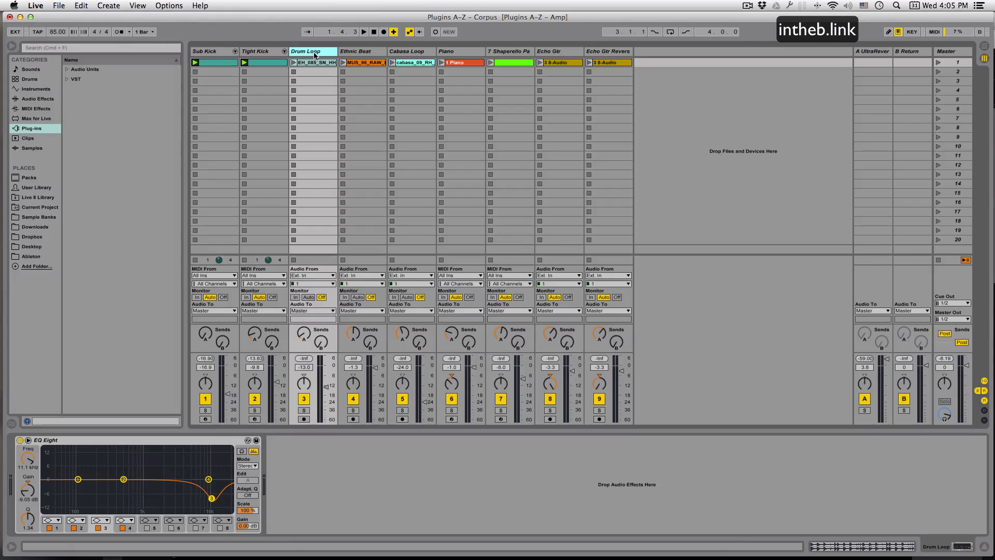
{"action": "left_click", "coordinate": [365, 52]}
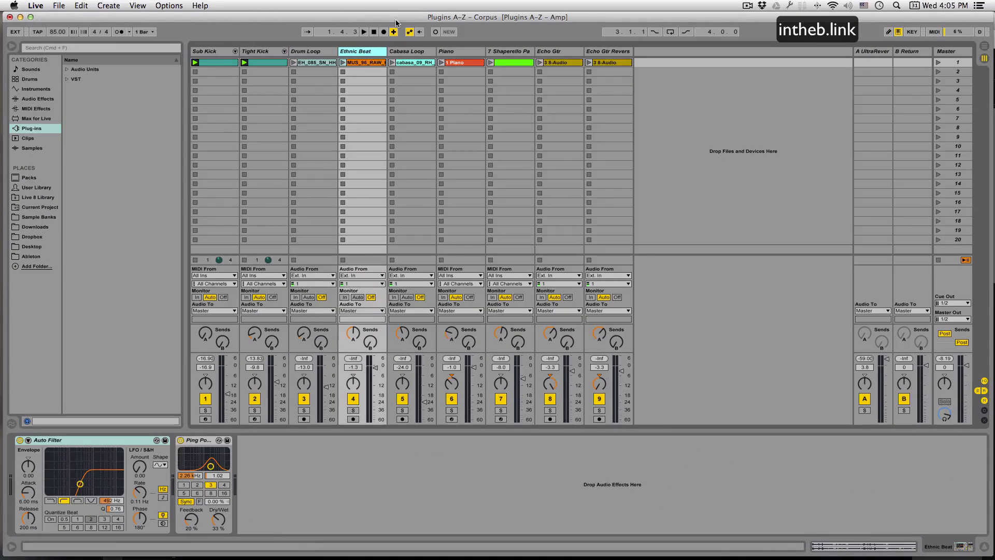
{"action": "left_click", "coordinate": [405, 52]}
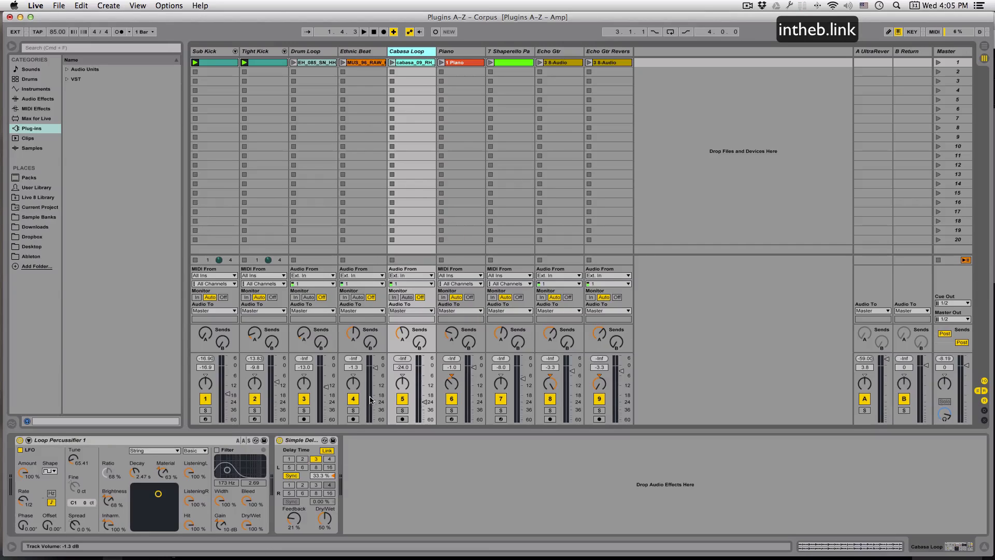
{"action": "left_click", "coordinate": [403, 410]}
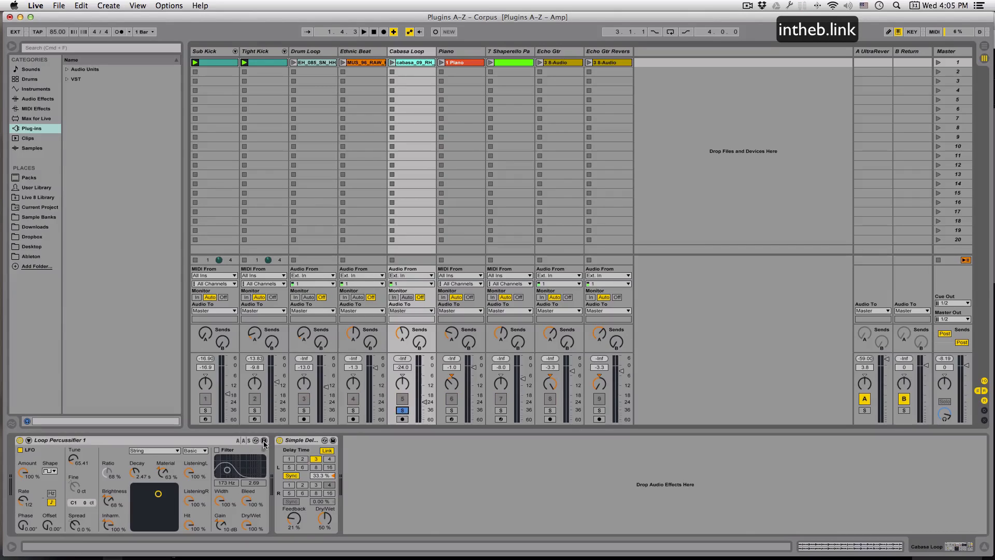
{"action": "left_click", "coordinate": [279, 440]}
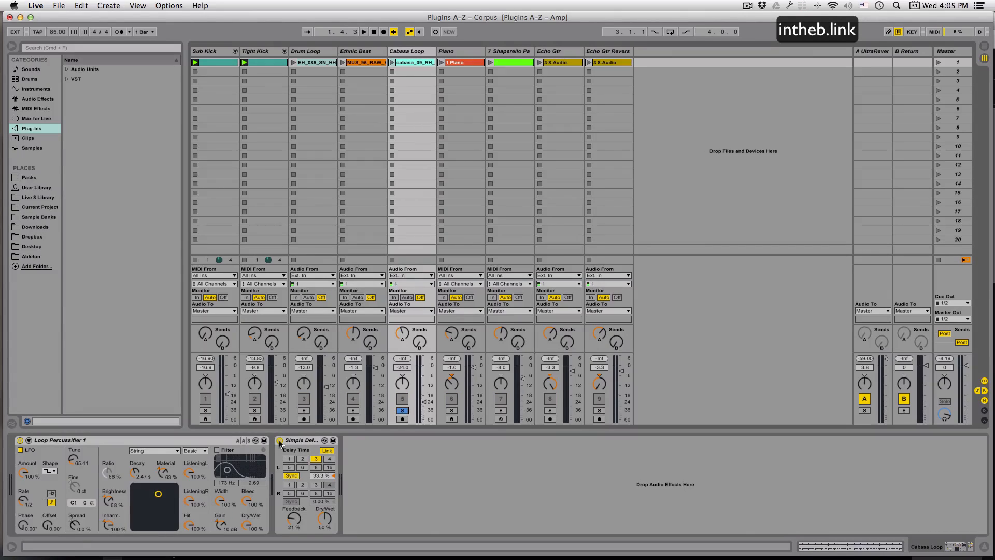
{"action": "left_click", "coordinate": [20, 440]}
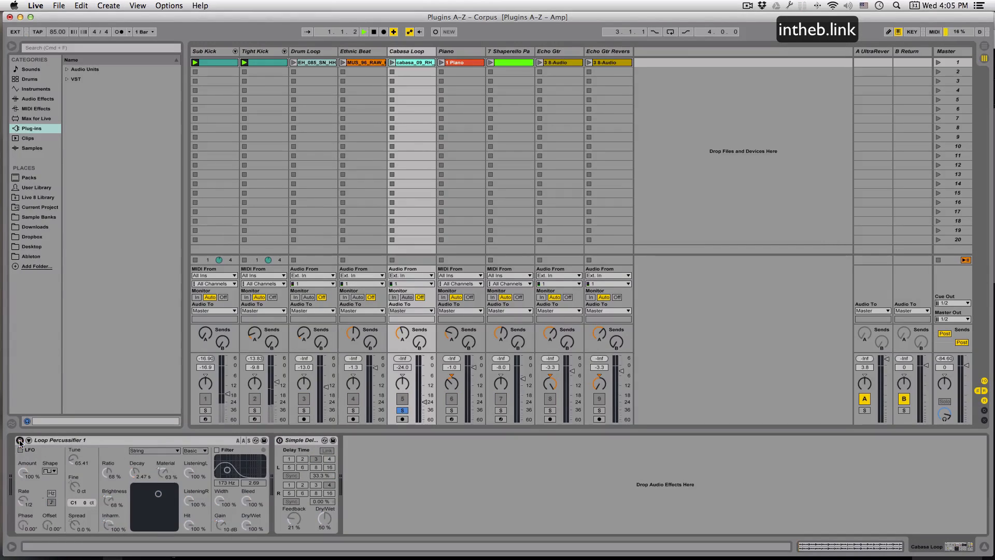
- Play the Cabasa Loop clip, reactivating Simple Delay and comparing the sound with Loop Percussifier 1 on and off
{"action": "left_click", "coordinate": [393, 62]}
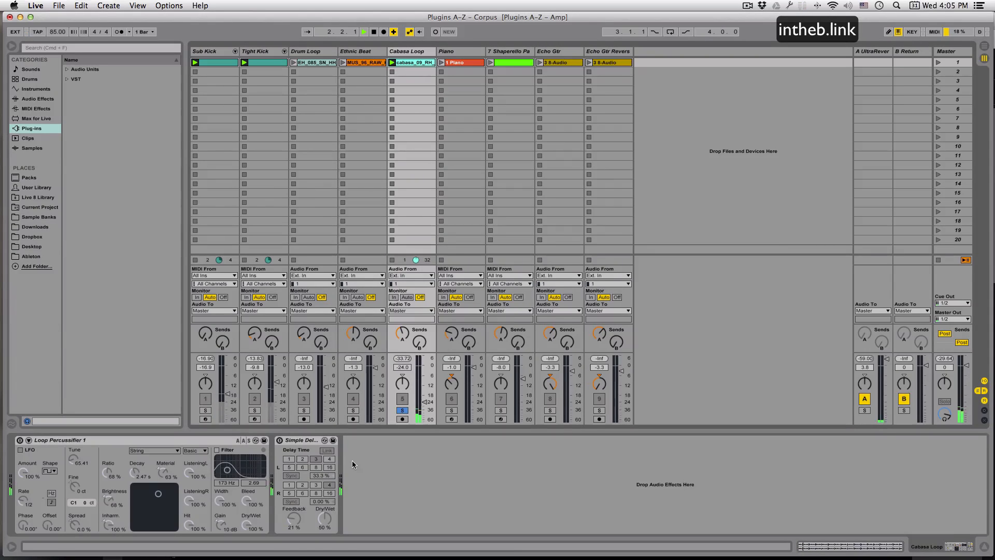
{"action": "left_click", "coordinate": [279, 441]}
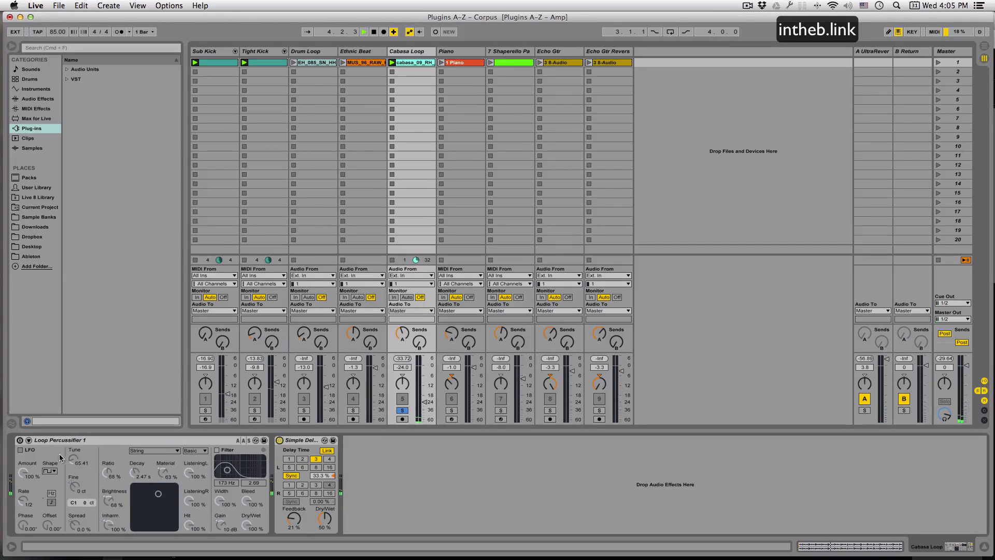
{"action": "left_click", "coordinate": [20, 440]}
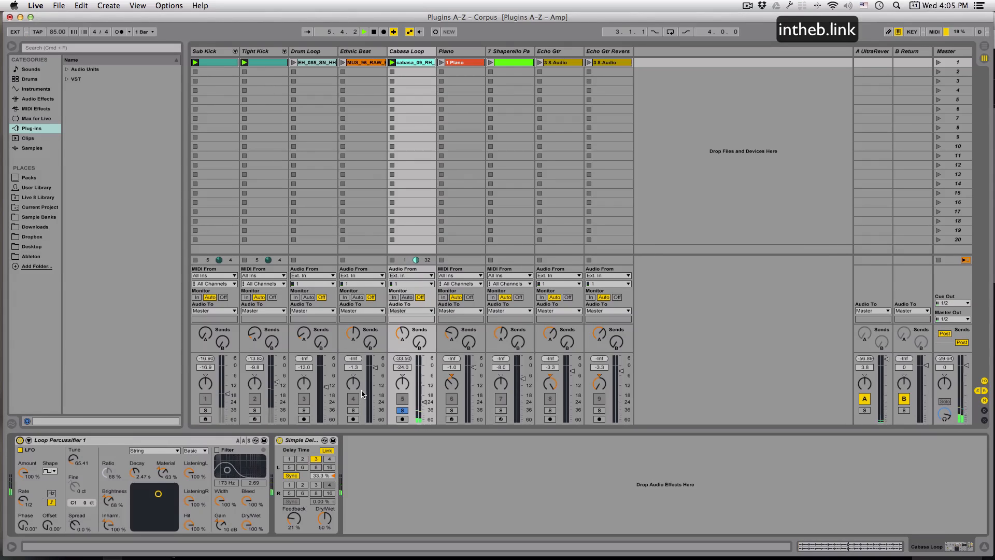
{"action": "left_click", "coordinate": [20, 441]}
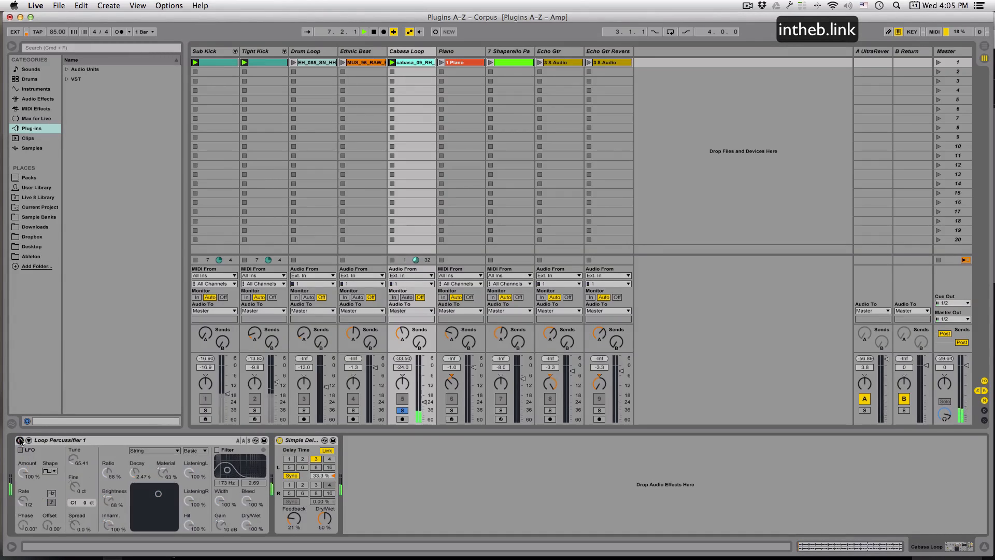
{"action": "left_click", "coordinate": [19, 441]}
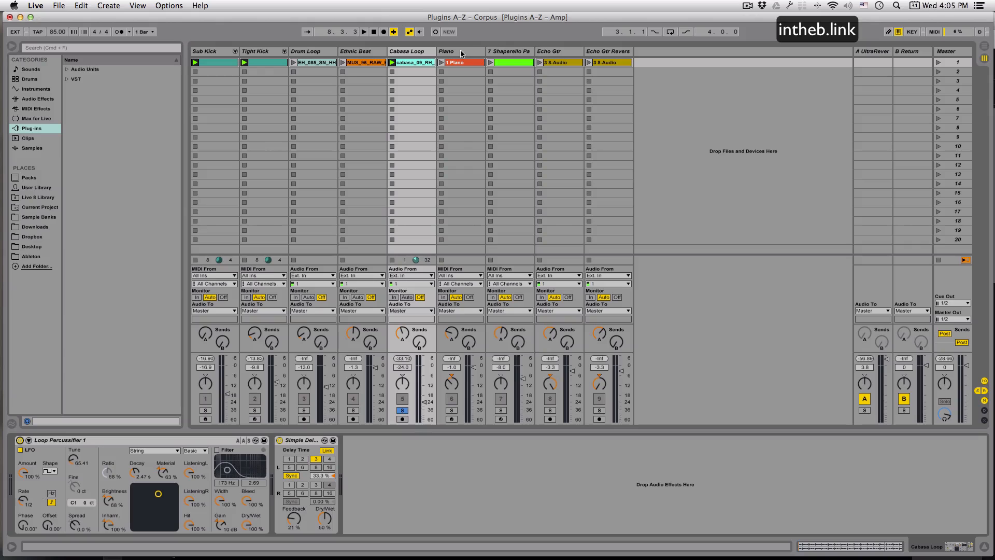
- Bypass the Pipe Resonator, OTT and Resonators devices on the 7-Shaperello Pad track
{"action": "left_click", "coordinate": [511, 51]}
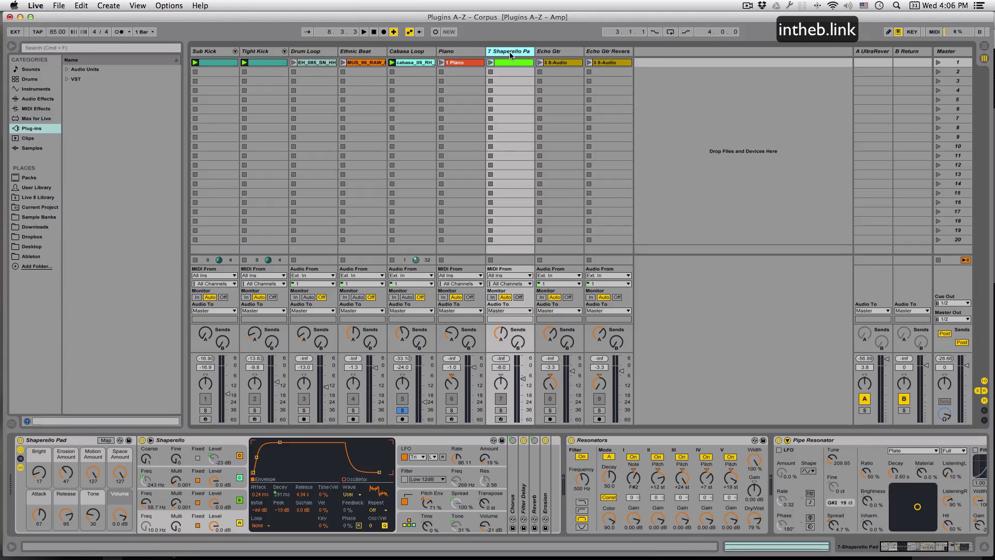
{"action": "scroll", "coordinate": [763, 471], "scroll_direction": "right", "scroll_amount": 10}
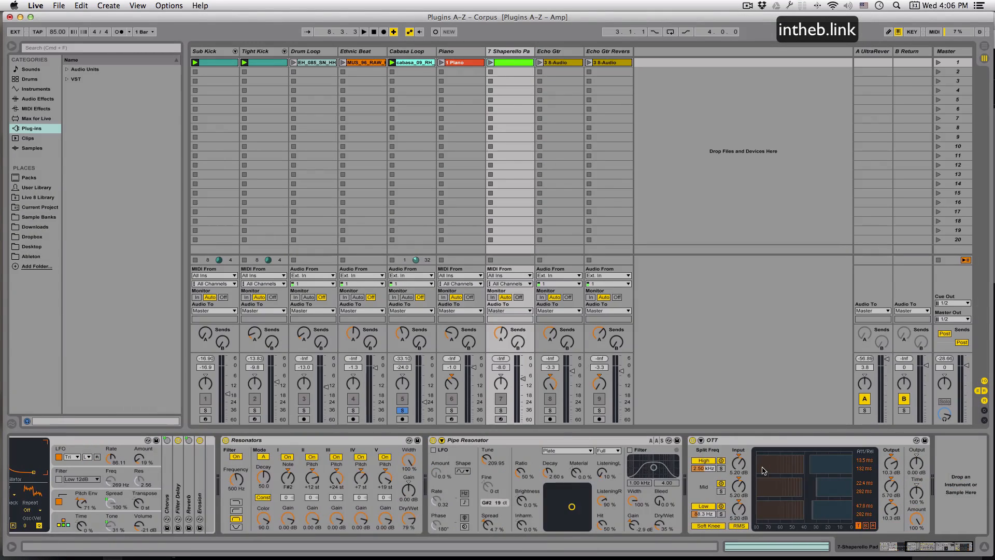
{"action": "scroll", "coordinate": [763, 471], "scroll_direction": "left", "scroll_amount": 10}
{"action": "left_click", "coordinate": [514, 51]}
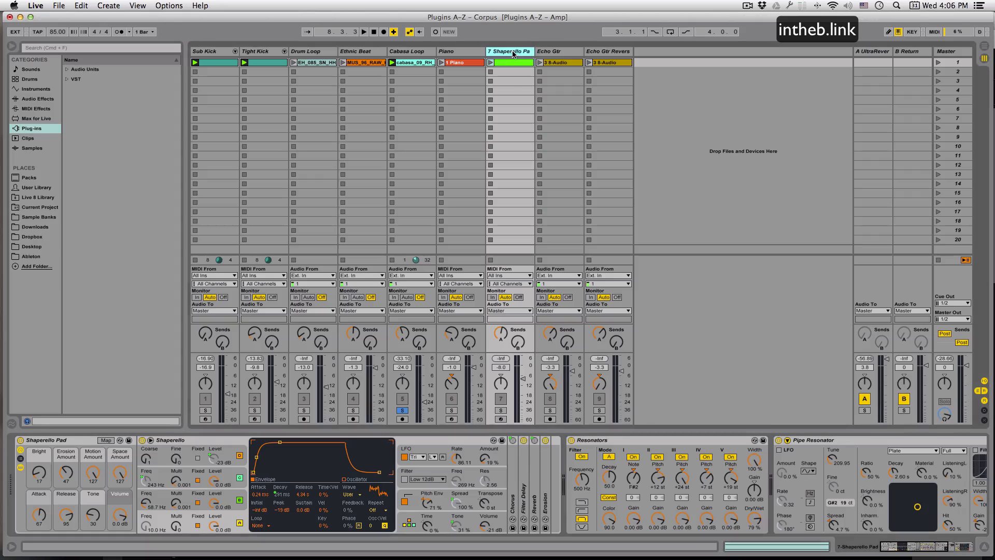
{"action": "scroll", "coordinate": [452, 447], "scroll_direction": "right", "scroll_amount": 5}
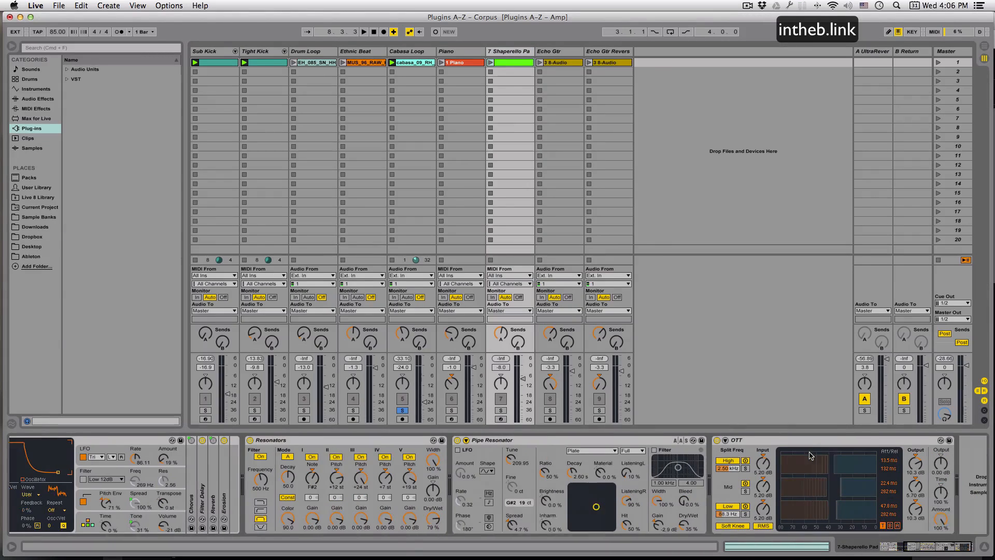
{"action": "left_click", "coordinate": [437, 440]}
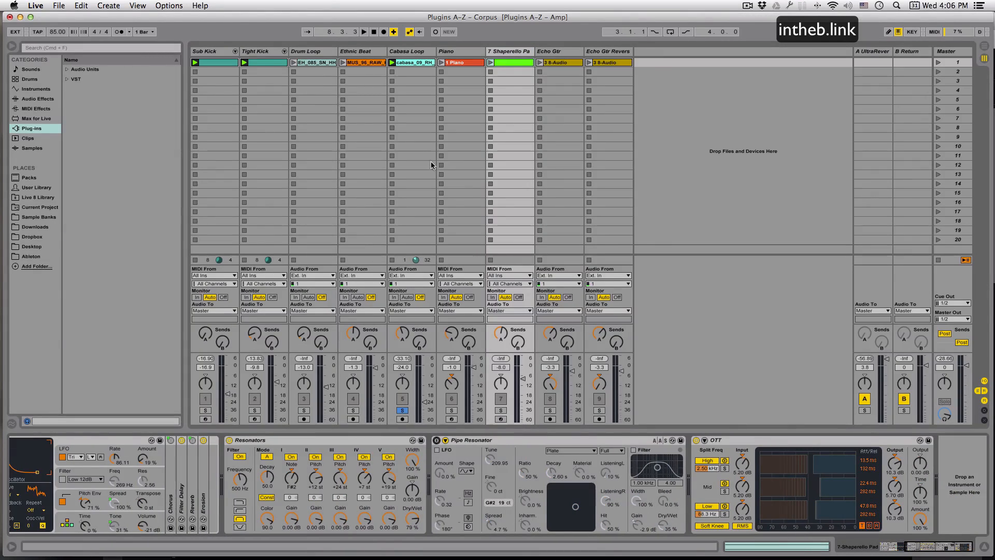
{"action": "left_click", "coordinate": [696, 440]}
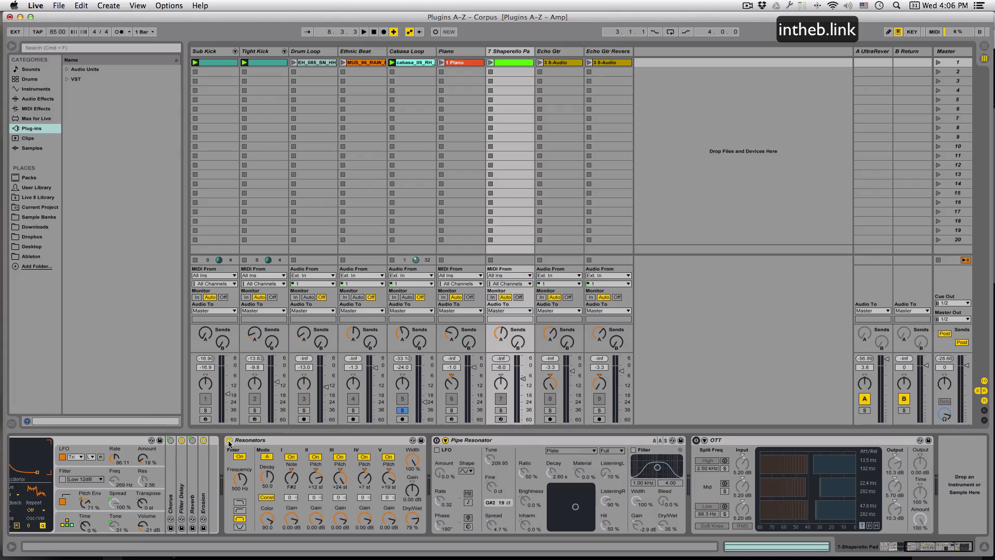
{"action": "left_click", "coordinate": [230, 440]}
{"action": "scroll", "coordinate": [244, 444], "scroll_direction": "left", "scroll_amount": 5}
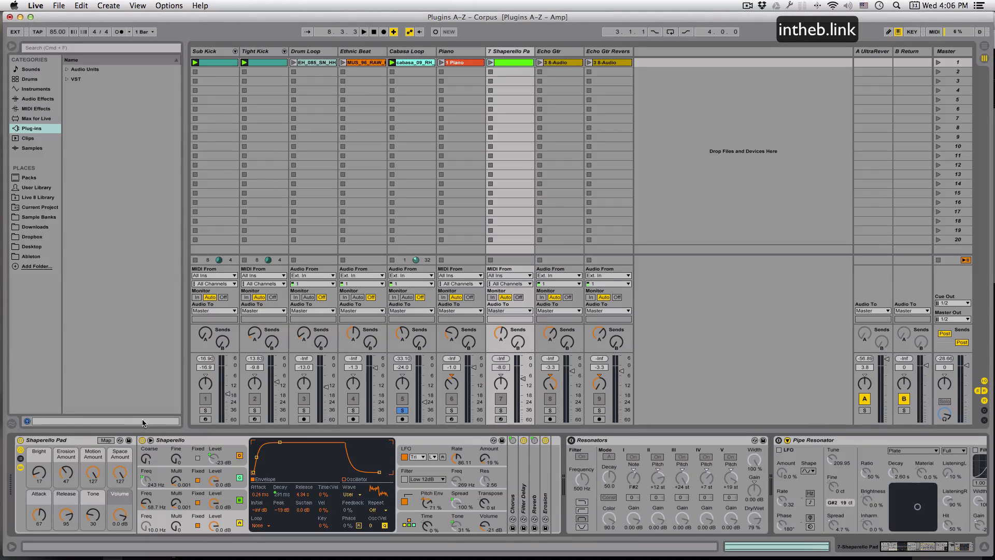
- Play the soloed 7-Shaperello Pad clip while reactivating Resonators, OTT and Pipe Resonator in turn, and clear the solo
{"action": "left_click", "coordinate": [501, 410]}
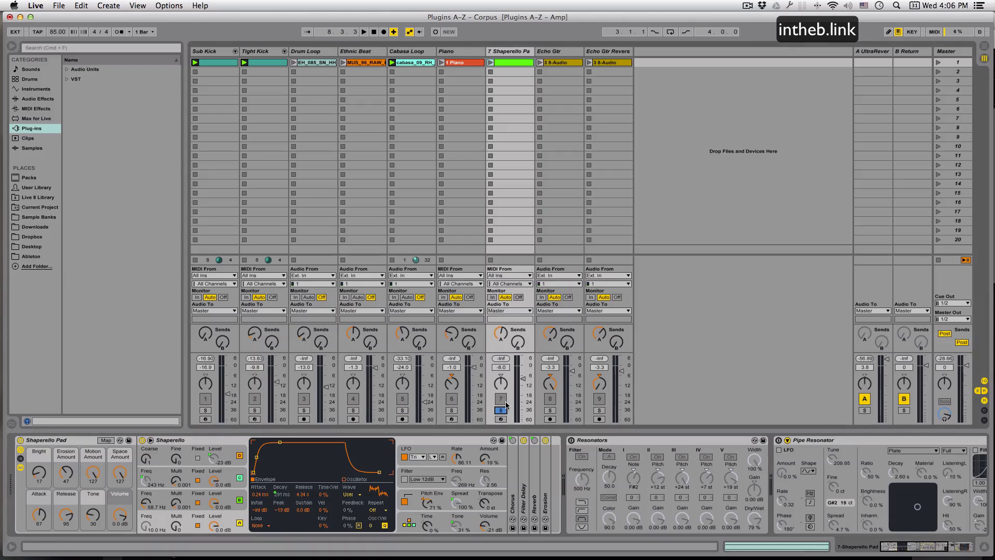
{"action": "left_click", "coordinate": [490, 63]}
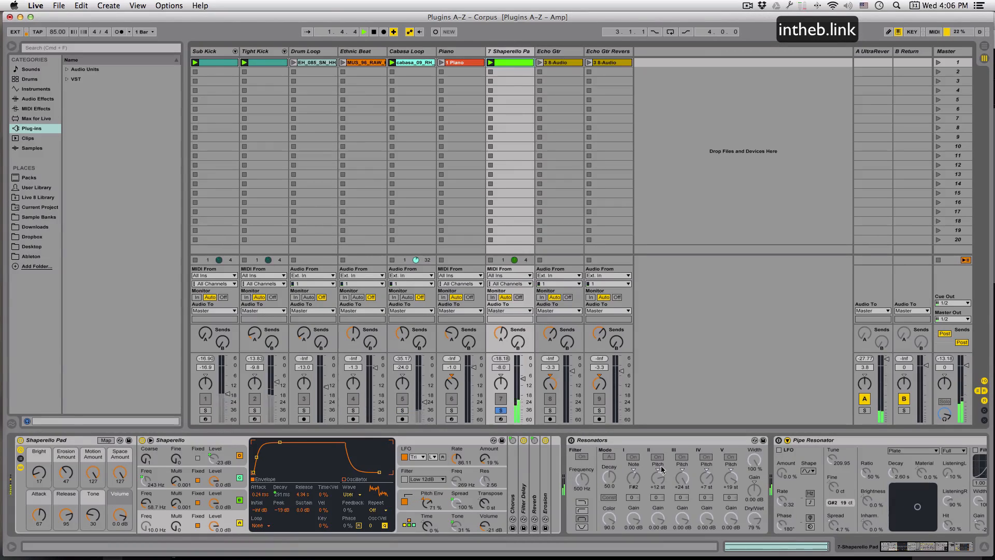
{"action": "scroll", "coordinate": [529, 459], "scroll_direction": "right", "scroll_amount": 6}
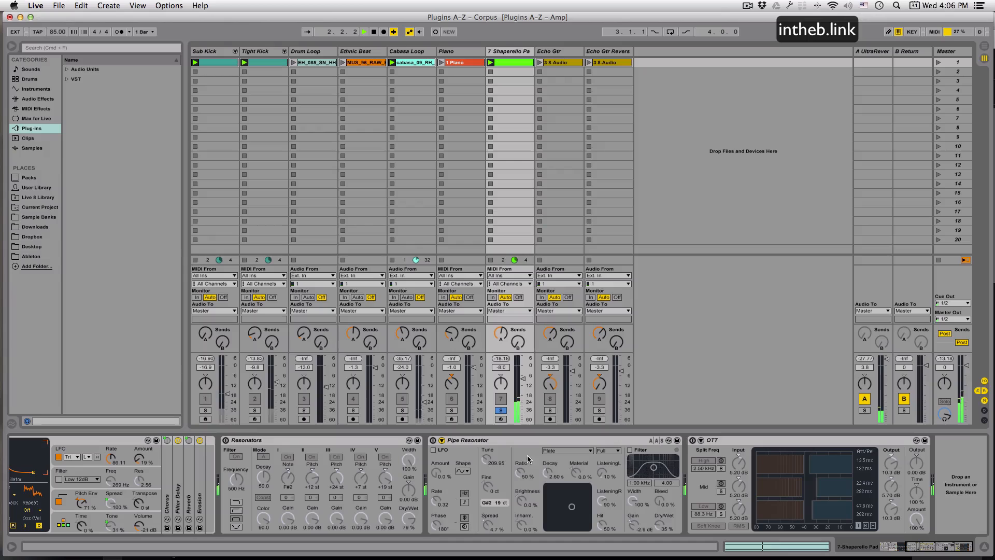
{"action": "left_click", "coordinate": [225, 441]}
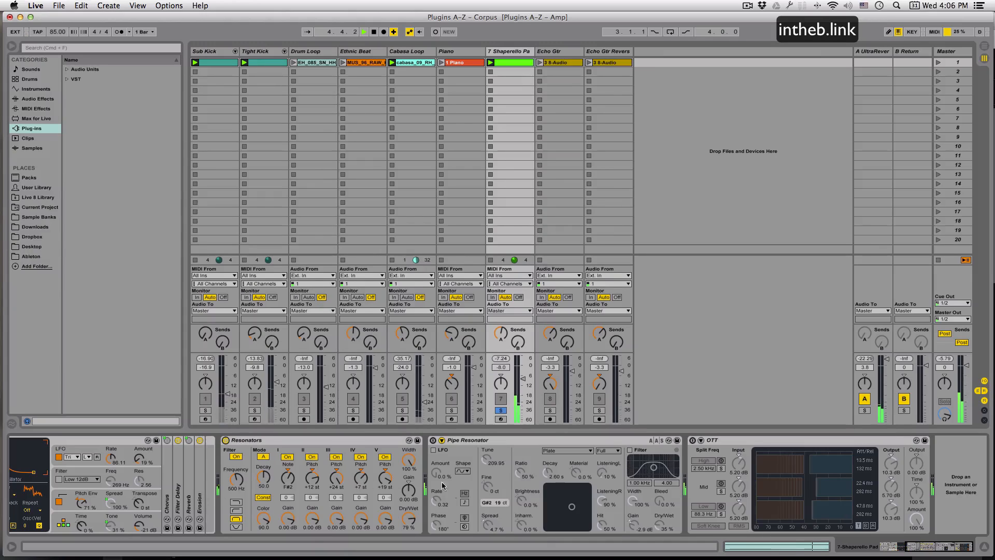
{"action": "left_click", "coordinate": [692, 441]}
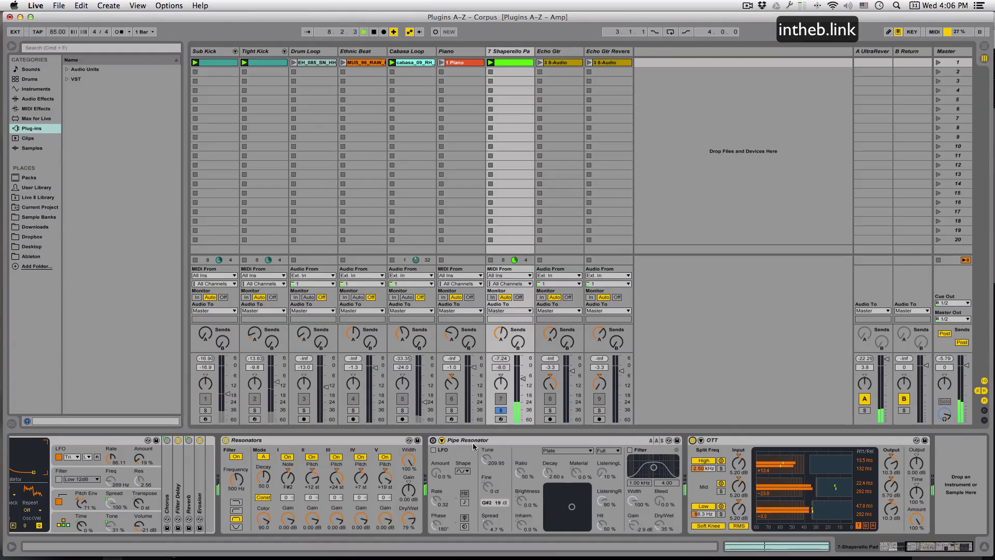
{"action": "left_click", "coordinate": [433, 441]}
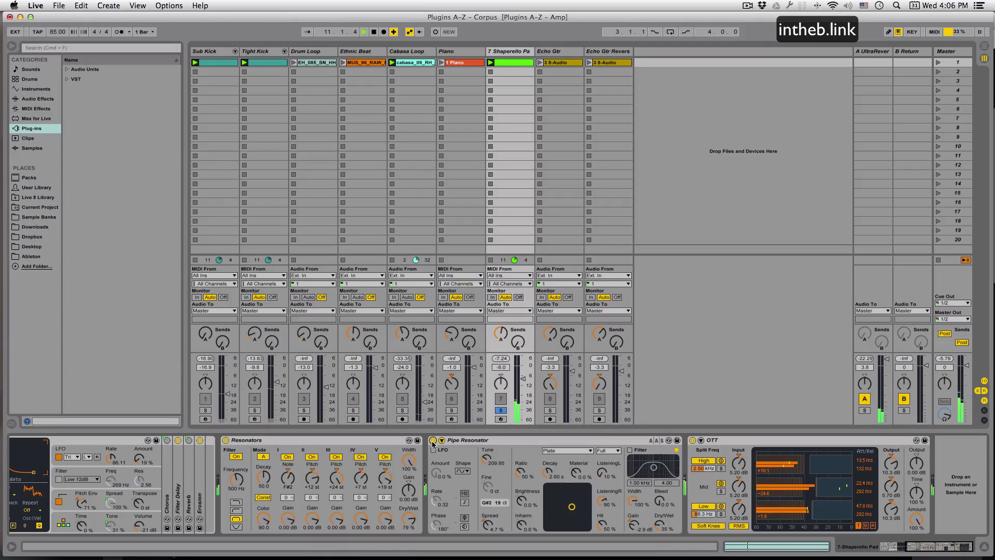
{"action": "left_click", "coordinate": [500, 410]}
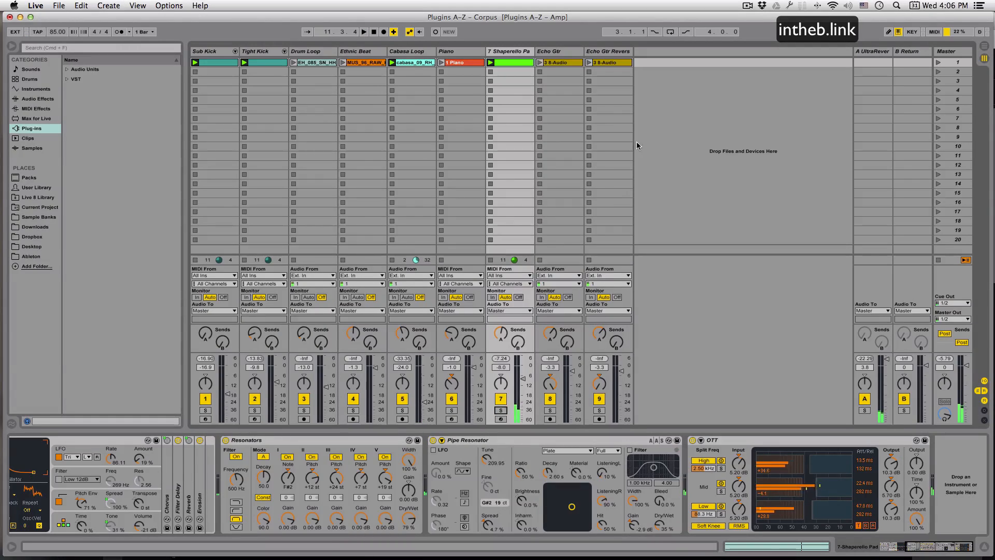
- Solo the Ethnic Beat track and play its clip with the Auto Filter and Ping Pong Delay devices bypassed
{"action": "left_click", "coordinate": [370, 52]}
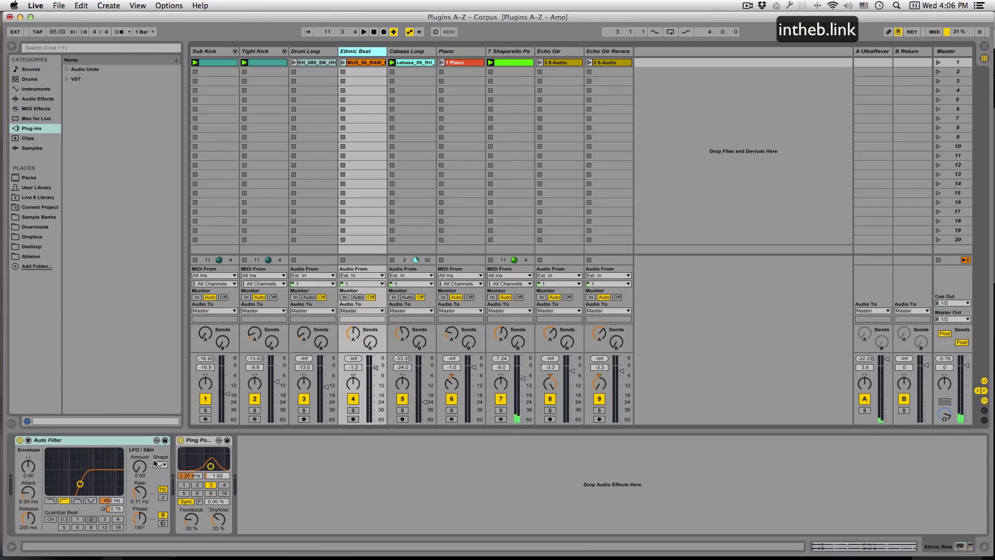
{"action": "left_click", "coordinate": [353, 410]}
{"action": "left_click", "coordinate": [342, 63]}
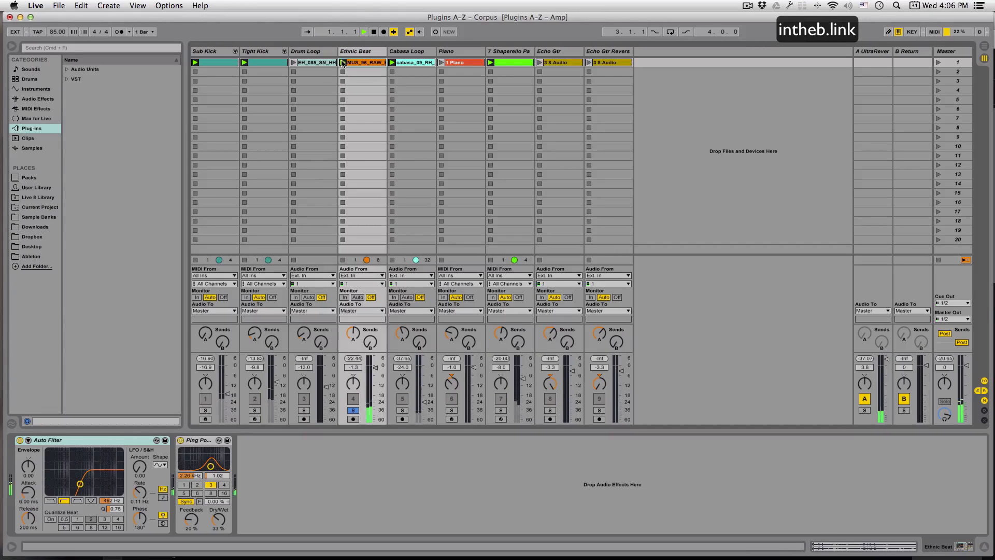
{"action": "left_click", "coordinate": [20, 441]}
{"action": "left_click", "coordinate": [180, 441]}
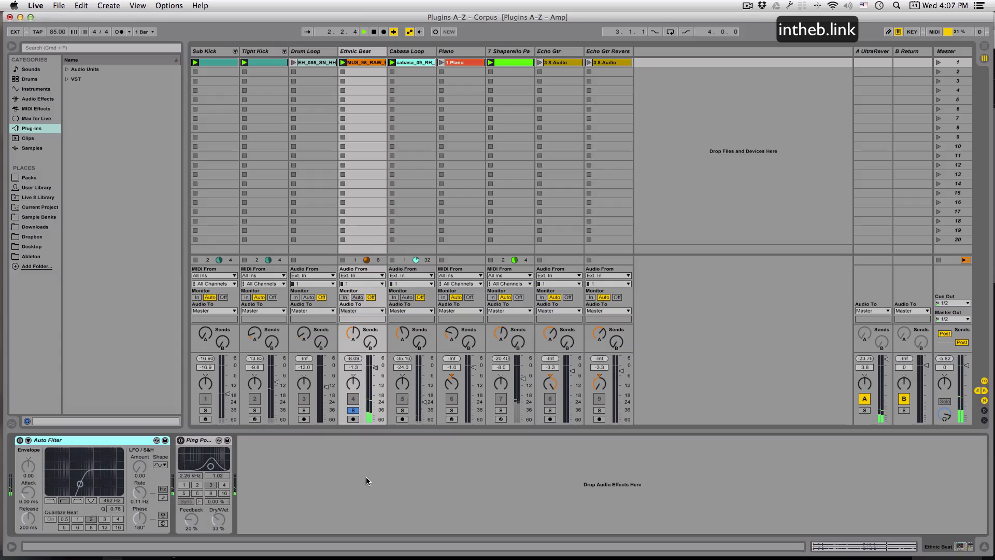
- Add the Corpus audio effect after Ping Pong Delay on the Ethnic Beat track and show the help info view
{"action": "left_click", "coordinate": [36, 98]}
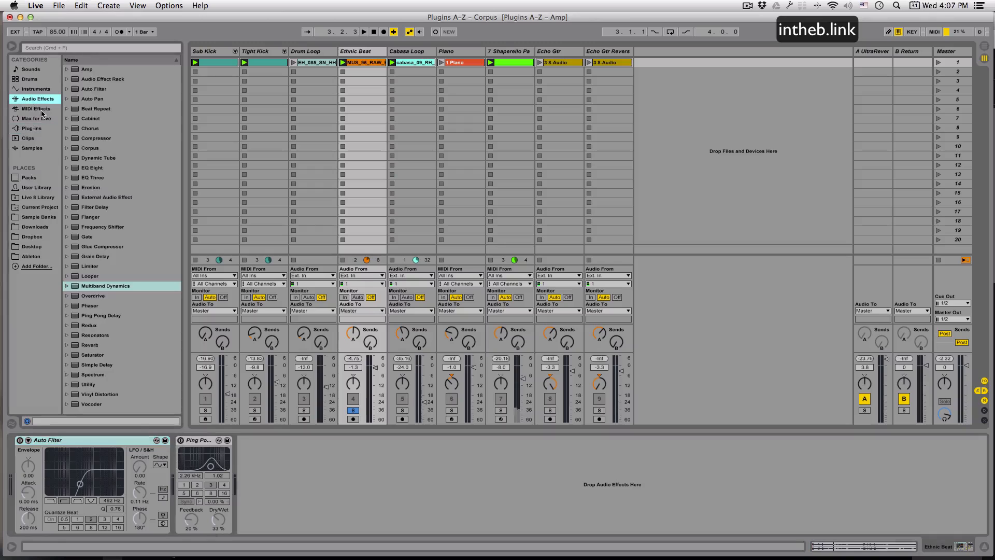
{"action": "left_click_drag", "start_coordinate": [76, 149], "coordinate": [276, 457]}
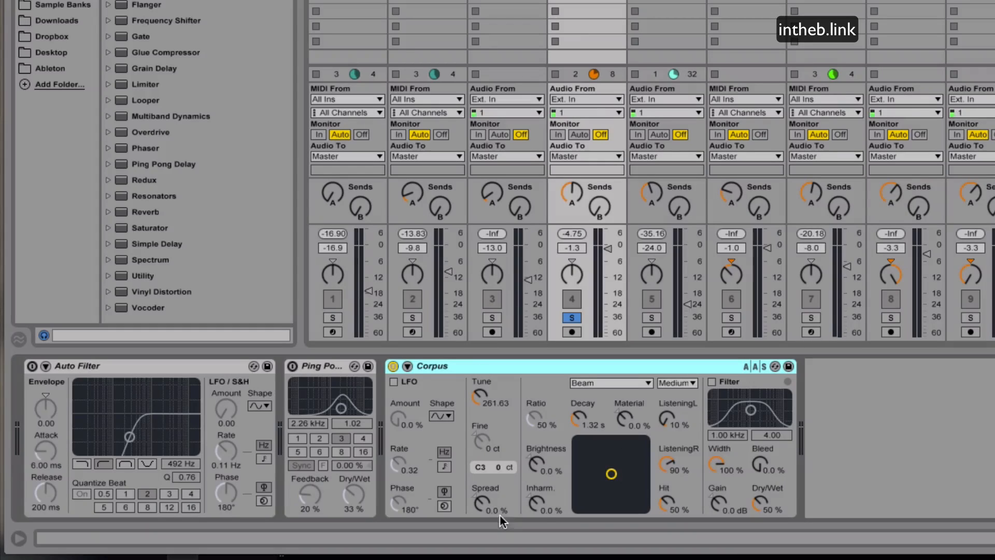
{"action": "left_click", "coordinate": [17, 540]}
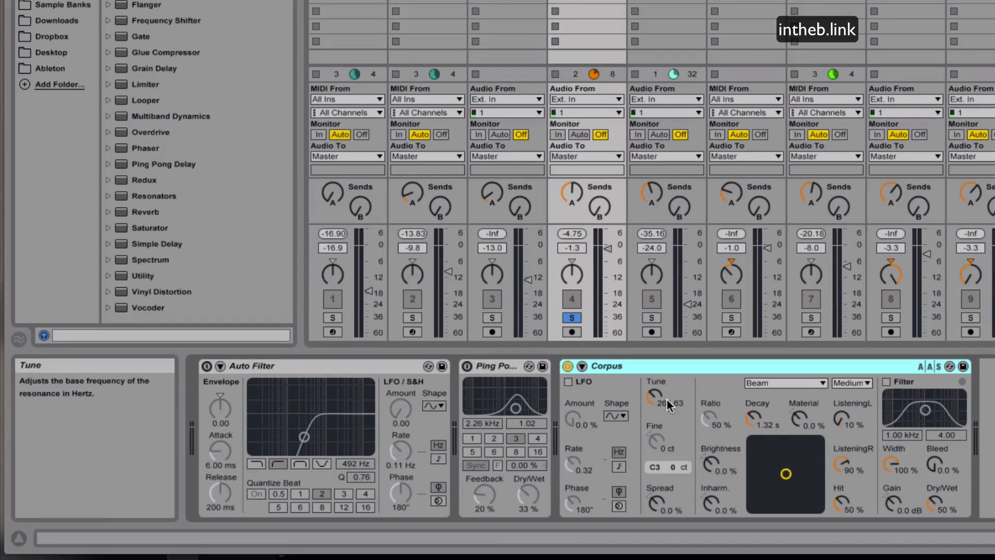
- Sweep Corpus's Tune down to 16.35 Hz and back up, settling on 523.26 Hz (C4)
{"action": "left_click_drag", "start_coordinate": [654, 397], "coordinate": [661, 467]}
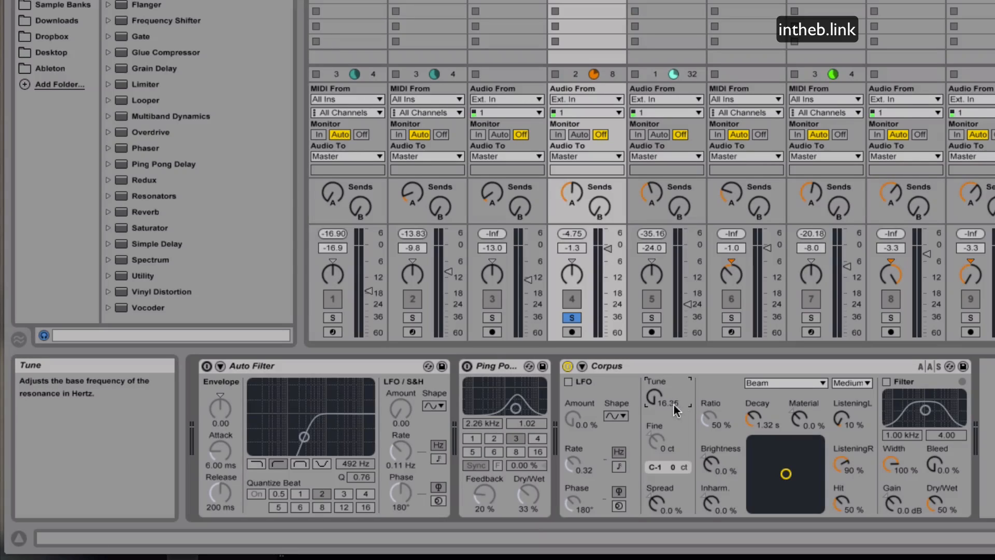
{"action": "left_click_drag", "start_coordinate": [654, 398], "coordinate": [658, 454]}
{"action": "left_click_drag", "start_coordinate": [654, 398], "coordinate": [654, 357]}
{"action": "mouse_move", "coordinate": [654, 399]}
{"action": "left_mouse_down"}
{"action": "mouse_move", "coordinate": [655, 420]}
{"action": "mouse_move", "coordinate": [652, 390]}
{"action": "mouse_move", "coordinate": [652, 417]}
{"action": "left_mouse_up"}
{"action": "left_click_drag", "start_coordinate": [649, 400], "coordinate": [649, 425]}
{"action": "key", "text": "Up"}
{"action": "key", "text": "Up"}
{"action": "key", "text": "Up"}
{"action": "key", "text": "Up"}
{"action": "key", "text": "Up"}
{"action": "key", "text": "Up"}
{"action": "key", "text": "Up"}
{"action": "key", "text": "Up"}
{"action": "key", "text": "Up"}
{"action": "key", "text": "Up"}
{"action": "key", "text": "Up"}
{"action": "key", "text": "Up"}
{"action": "key", "text": "Up"}
{"action": "key", "text": "Up"}
{"action": "key", "text": "Up"}
{"action": "key", "text": "Up"}
{"action": "key", "text": "Up"}
{"action": "key", "text": "Up"}
{"action": "key", "text": "Up"}
{"action": "key", "text": "Up"}
{"action": "key", "text": "Up"}
{"action": "key", "text": "Up"}
{"action": "key", "text": "Up"}
{"action": "key", "text": "Up"}
{"action": "key", "text": "Up"}
{"action": "key", "text": "Up"}
{"action": "key", "text": "Up"}
{"action": "key", "text": "Up"}
{"action": "key", "text": "Up"}
{"action": "key", "text": "Up"}
{"action": "key", "text": "Up"}
{"action": "key", "text": "Up"}
{"action": "key", "text": "Up"}
{"action": "key", "text": "Up"}
{"action": "key", "text": "Up"}
{"action": "key", "text": "Up"}
{"action": "key", "text": "Up"}
{"action": "key", "text": "Up"}
{"action": "key", "text": "Up"}
{"action": "key", "text": "Up"}
{"action": "key", "text": "Up"}
{"action": "key", "text": "Up"}
{"action": "key", "text": "Up"}
- Examine Corpus's Fine and Spread controls, its list of resonance types and its resonator quality options
{"action": "left_click", "coordinate": [658, 438]}
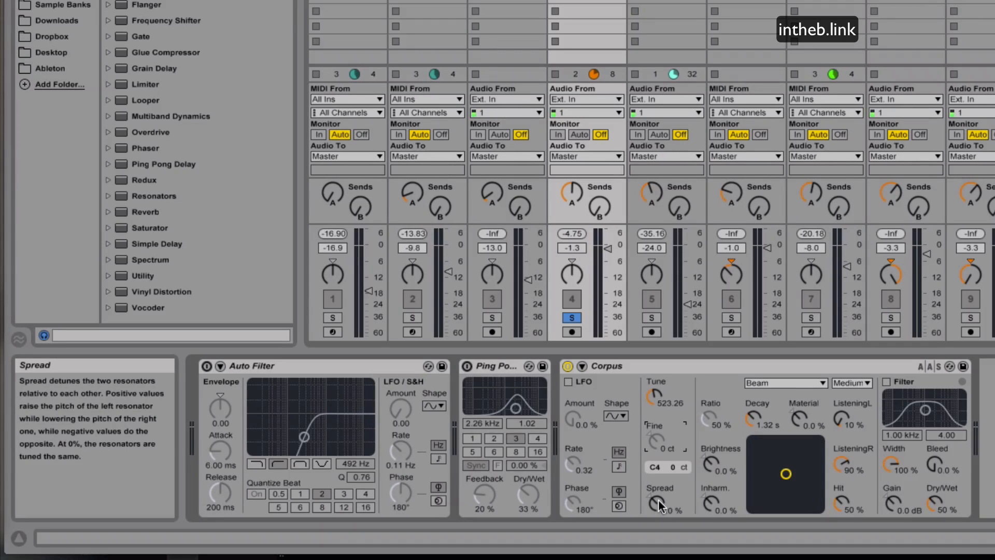
{"action": "mouse_move", "coordinate": [659, 506]}
{"action": "left_mouse_down"}
{"action": "mouse_move", "coordinate": [659, 443]}
{"action": "mouse_move", "coordinate": [658, 500]}
{"action": "left_mouse_up"}
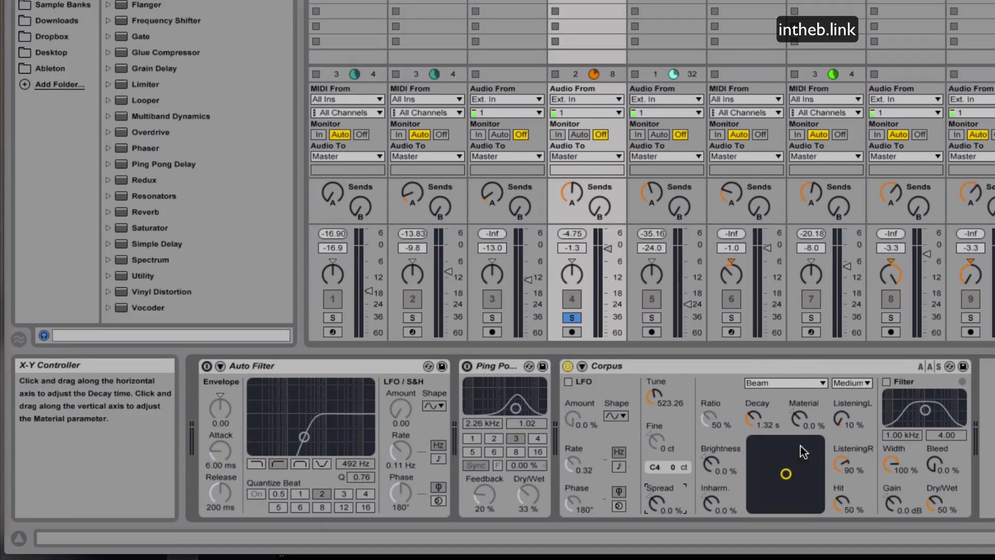
{"action": "left_click", "coordinate": [813, 383]}
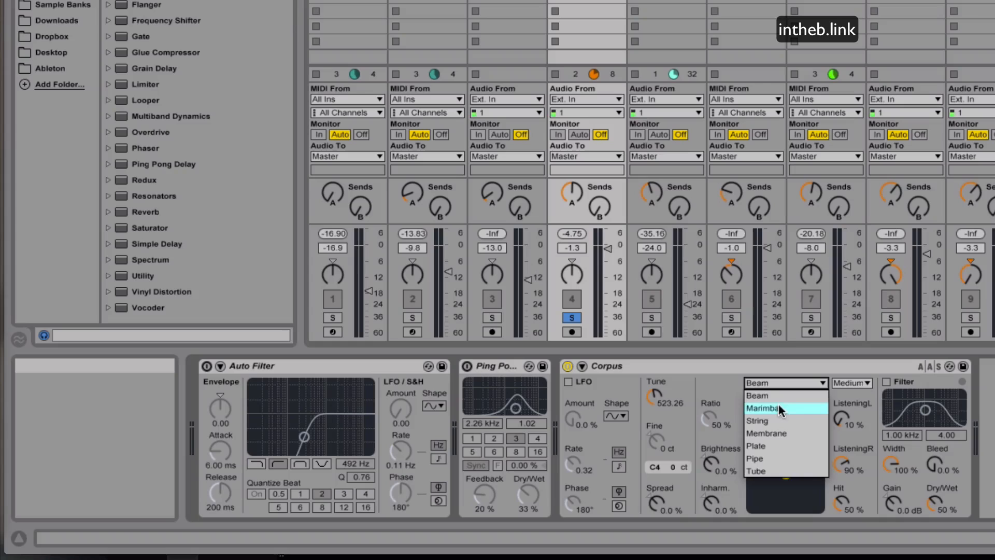
{"action": "left_click", "coordinate": [757, 395]}
{"action": "left_click", "coordinate": [861, 384]}
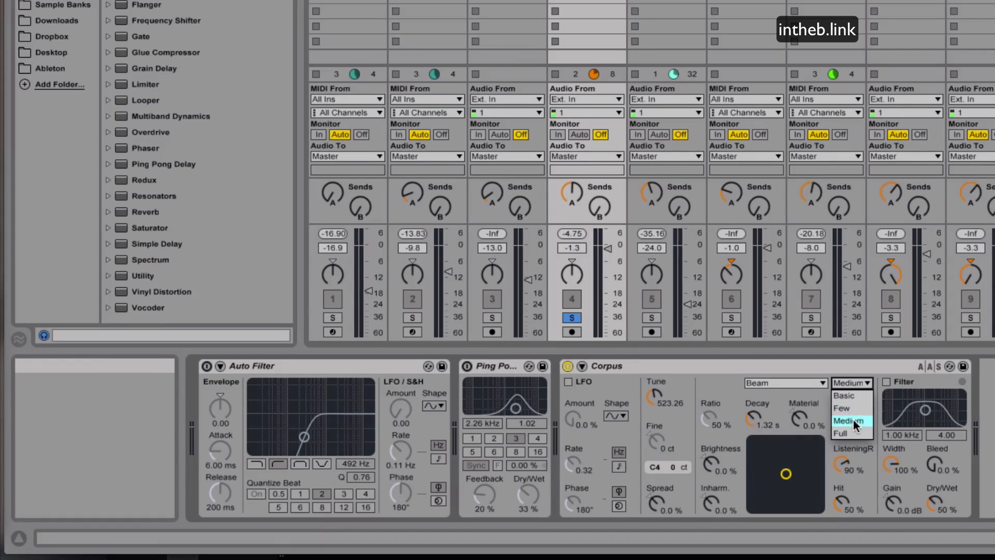
{"action": "left_click", "coordinate": [736, 384]}
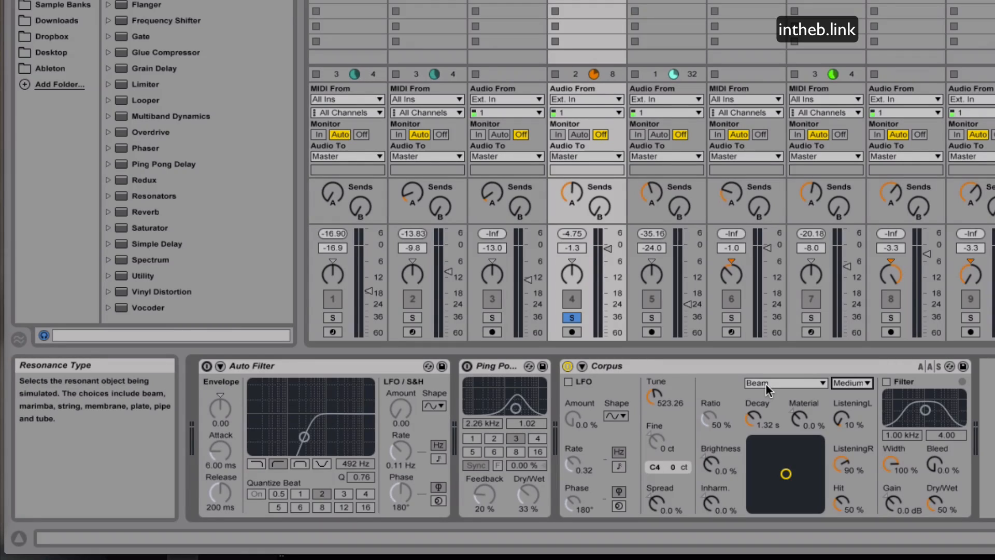
{"action": "left_click", "coordinate": [796, 383]}
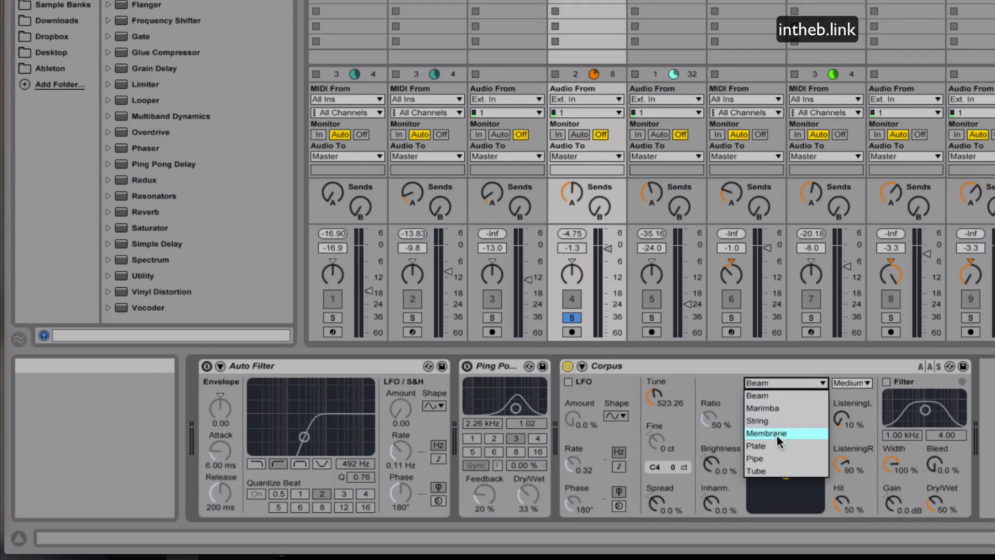
{"action": "left_click", "coordinate": [737, 388]}
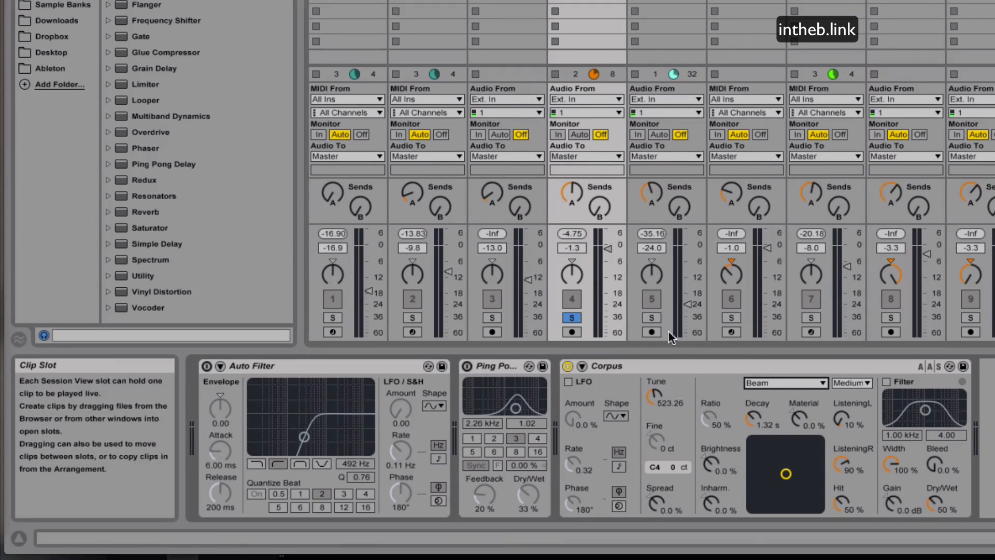
- Play the Ethnic Beat clip and compare its sound with Corpus off and on
{"action": "left_click", "coordinate": [567, 366]}
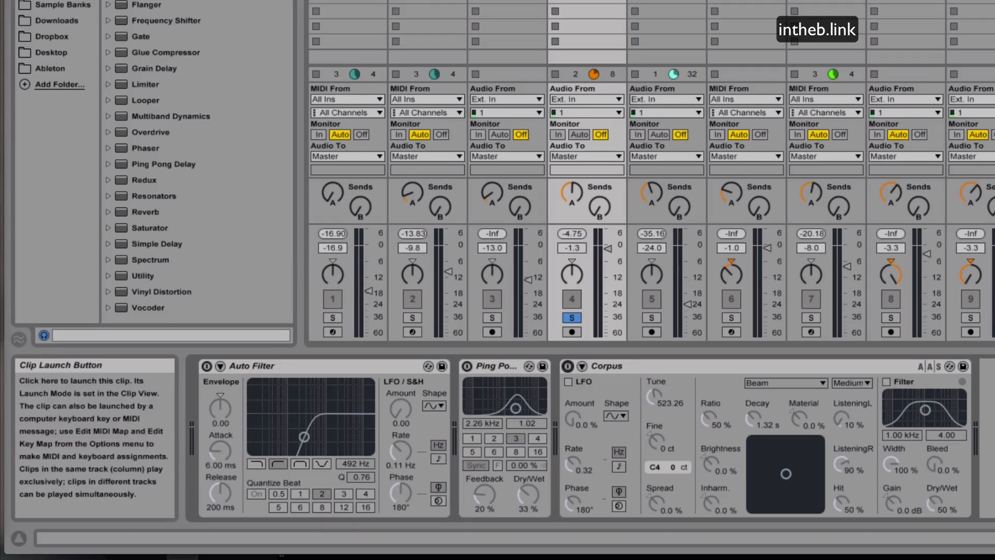
{"action": "left_click", "coordinate": [567, 366]}
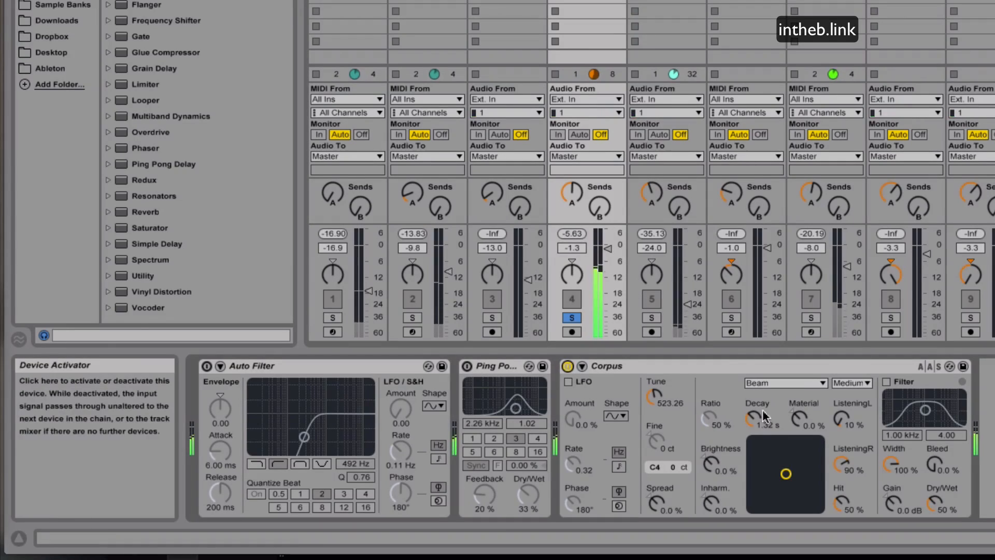
- Audition Corpus's Marimba, String, Membrane, Plate, Pipe and Tube resonance types in turn on the playing Ethnic Beat clip
{"action": "left_click", "coordinate": [802, 384]}
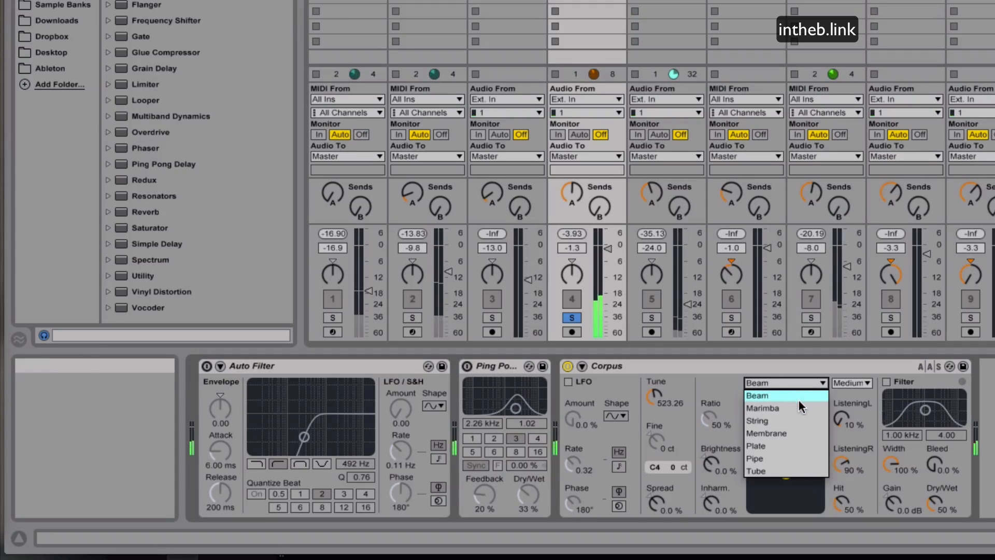
{"action": "left_click", "coordinate": [798, 405]}
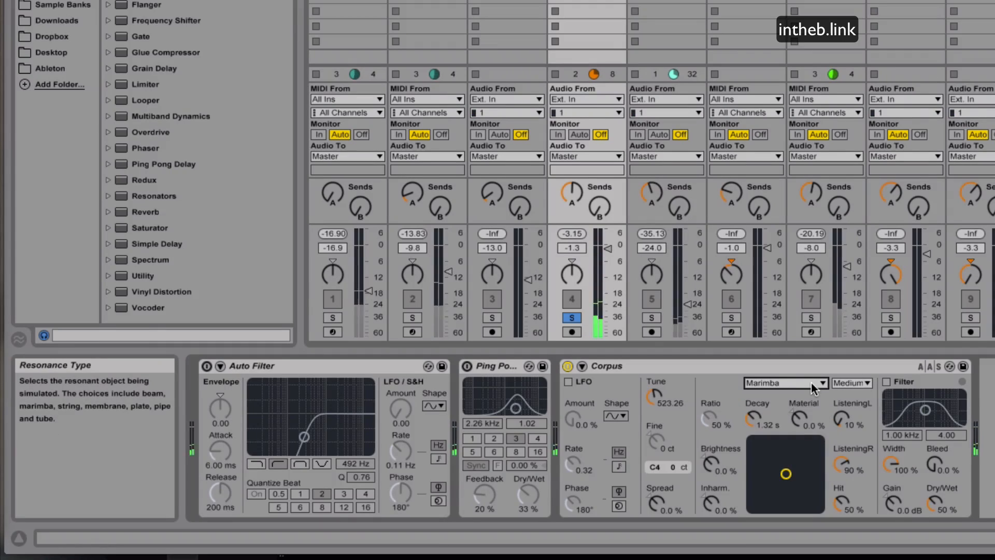
{"action": "left_click", "coordinate": [811, 383]}
{"action": "left_click", "coordinate": [803, 418]}
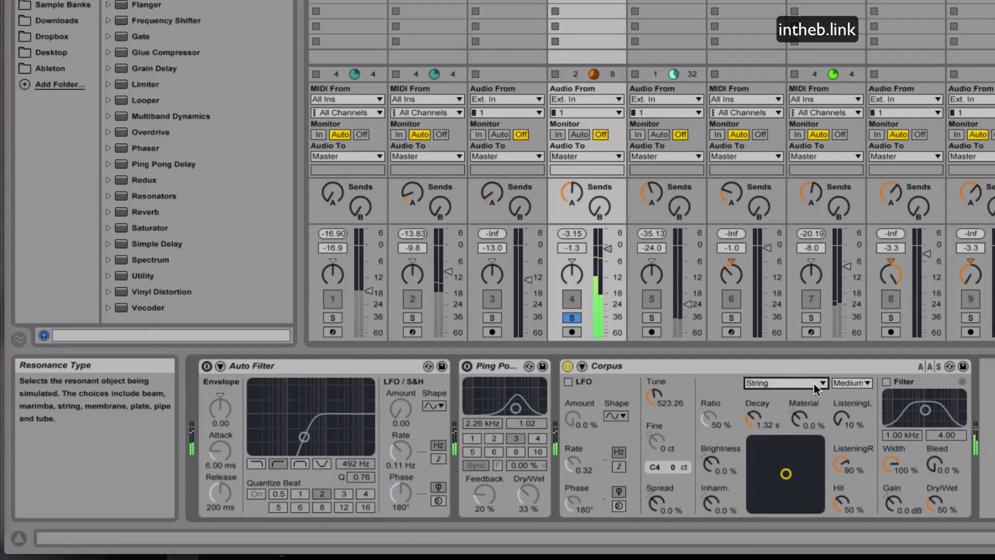
{"action": "left_click", "coordinate": [814, 384]}
{"action": "left_click", "coordinate": [804, 432]}
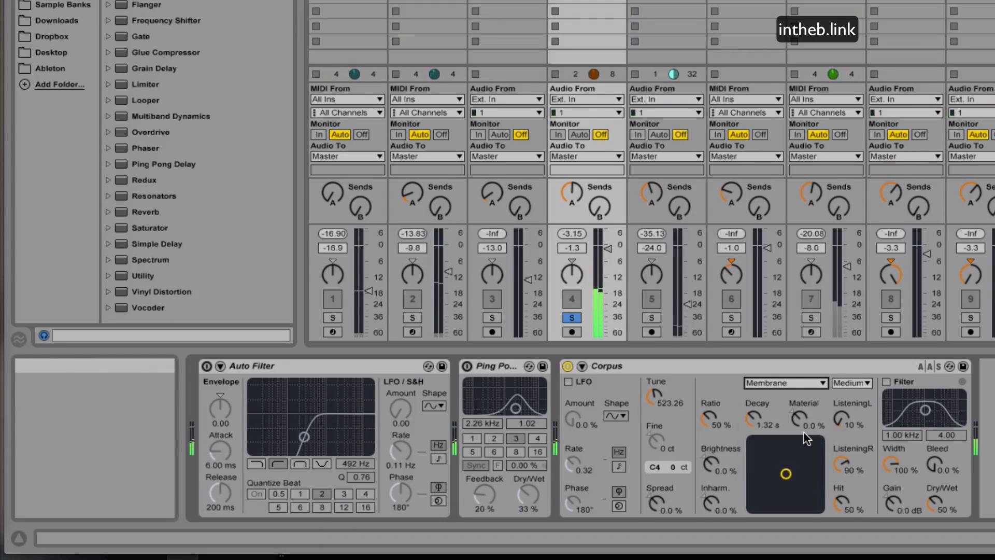
{"action": "left_click", "coordinate": [815, 385]}
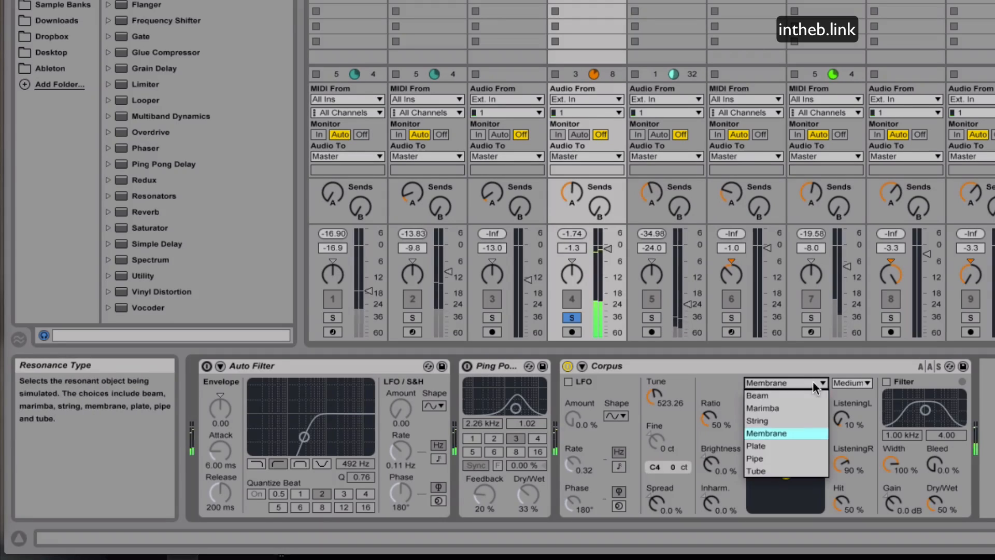
{"action": "left_click", "coordinate": [804, 444]}
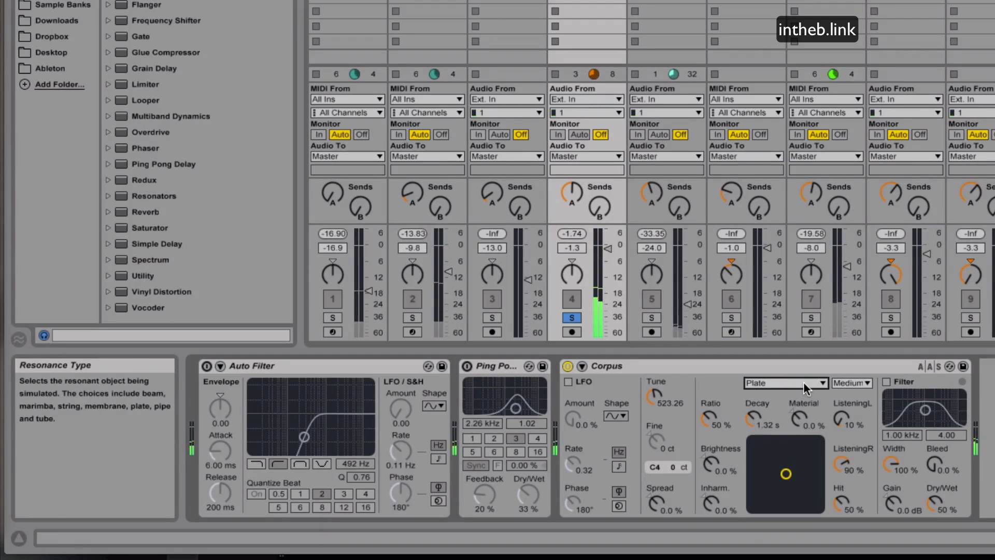
{"action": "left_click", "coordinate": [803, 382]}
{"action": "left_click", "coordinate": [791, 446]}
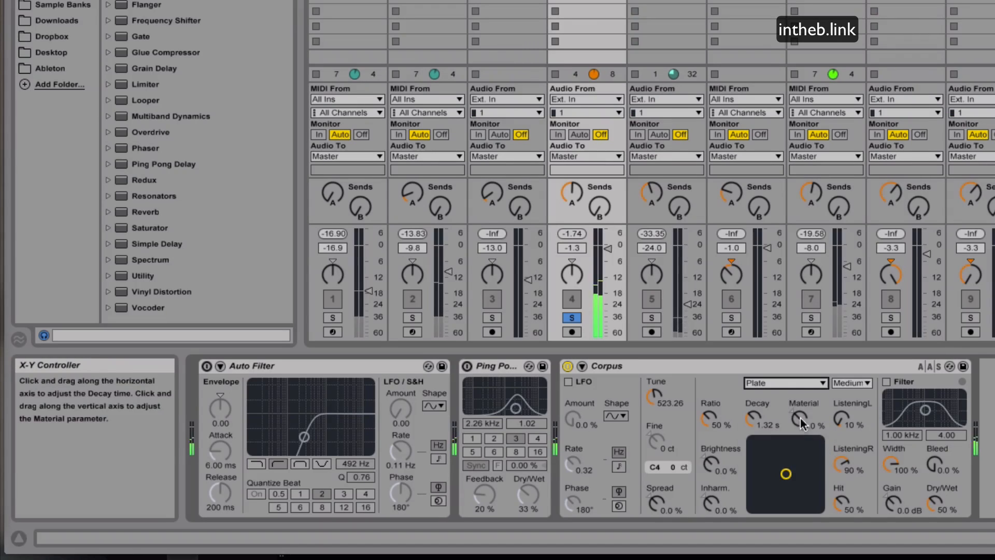
{"action": "left_click", "coordinate": [800, 381]}
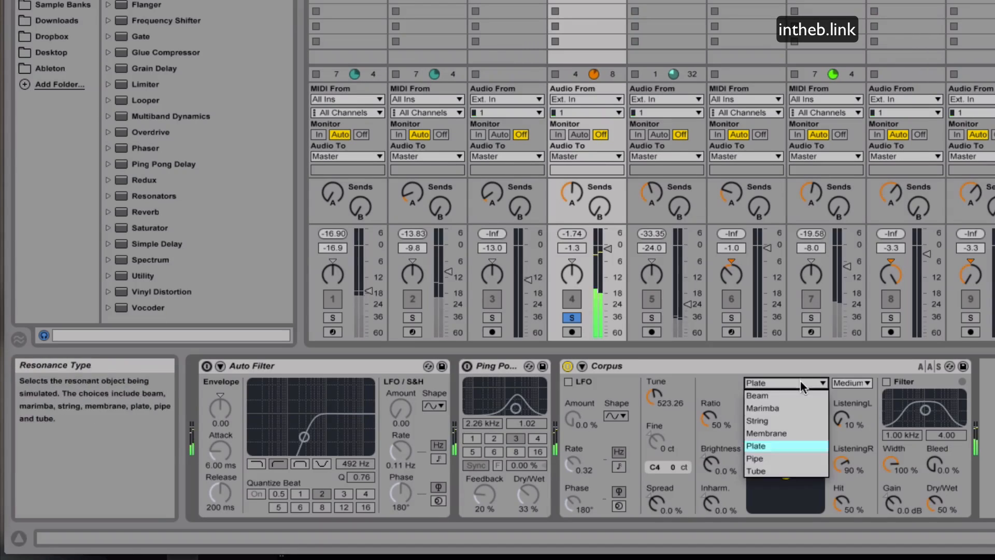
{"action": "left_click", "coordinate": [801, 457]}
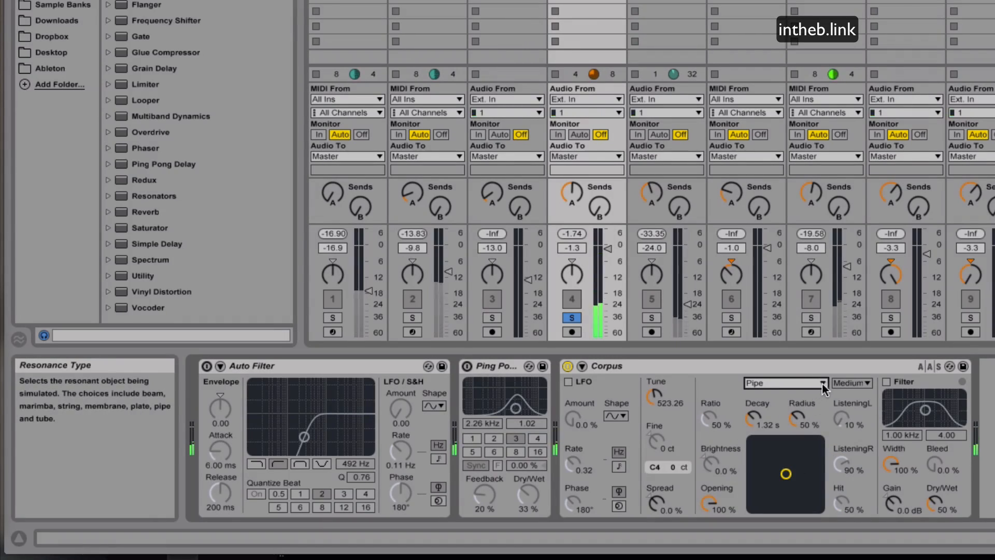
{"action": "left_click", "coordinate": [823, 385]}
{"action": "left_click", "coordinate": [813, 470]}
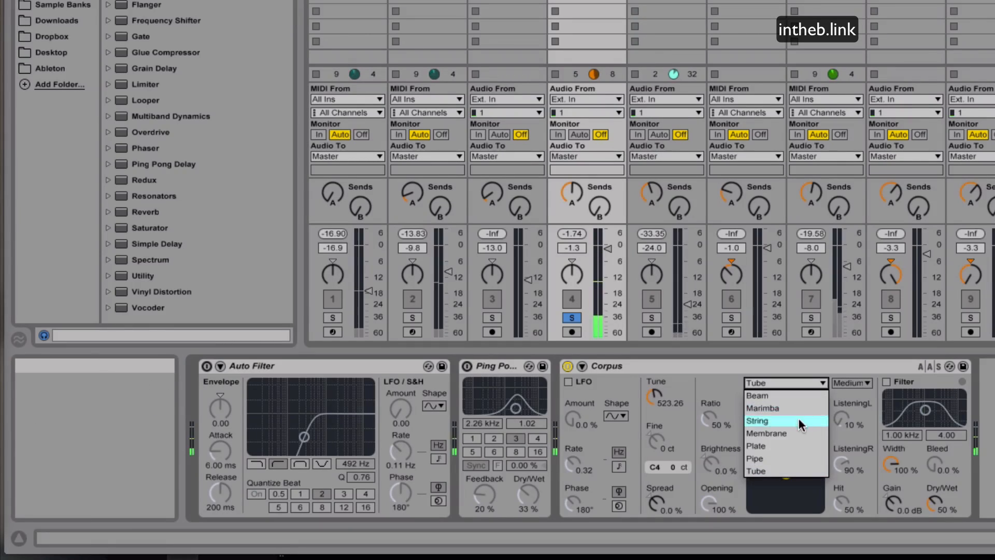
- Set Corpus's resonance type to String and its resonator quality to Full
{"action": "left_click", "coordinate": [799, 419]}
{"action": "left_click", "coordinate": [852, 382]}
{"action": "left_click", "coordinate": [851, 431]}
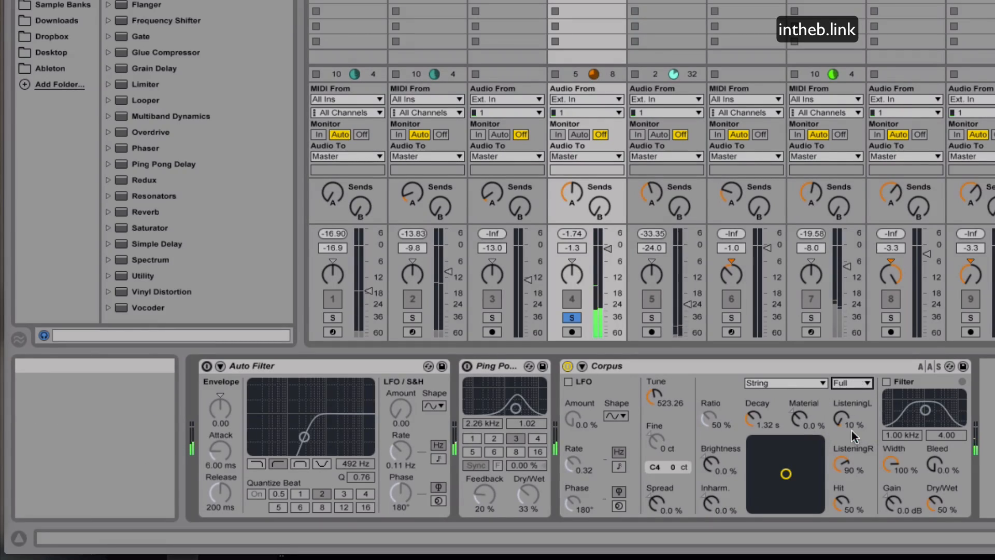
- Audition Corpus's resonator quality at Few, Basic, Medium and Full in turn on the playing loop
{"action": "left_click", "coordinate": [856, 382]}
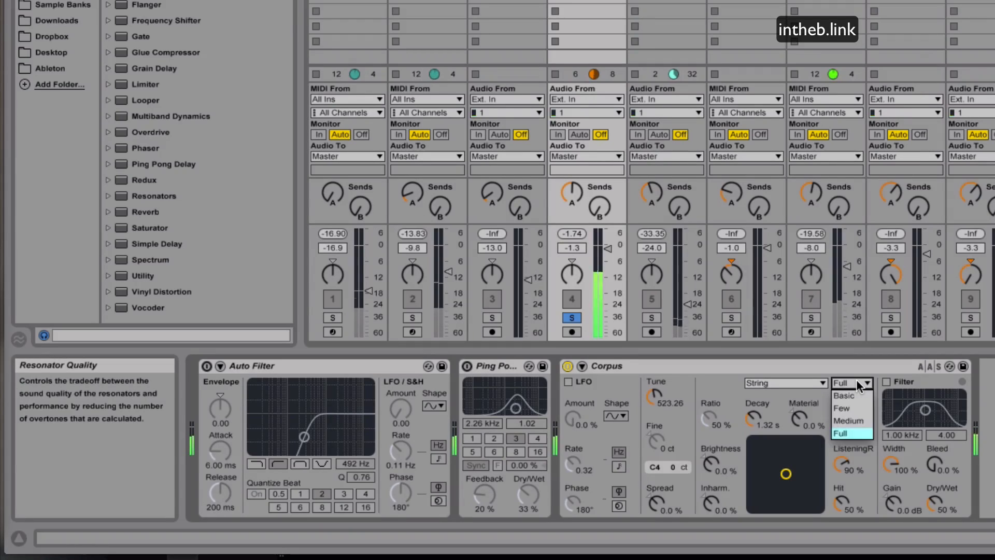
{"action": "left_click", "coordinate": [856, 406]}
{"action": "left_click", "coordinate": [856, 385]}
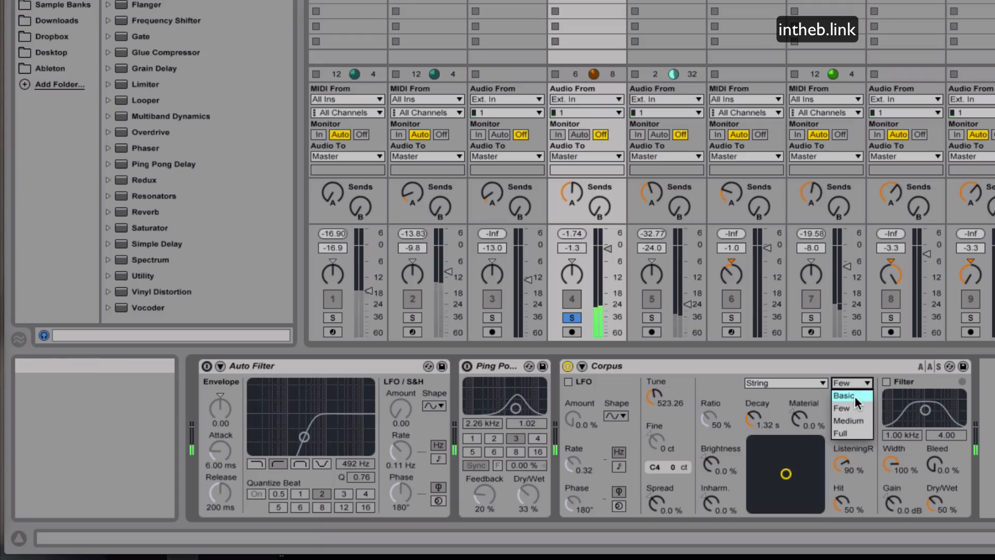
{"action": "left_click", "coordinate": [855, 397]}
{"action": "left_click", "coordinate": [860, 384]}
{"action": "left_click", "coordinate": [860, 420]}
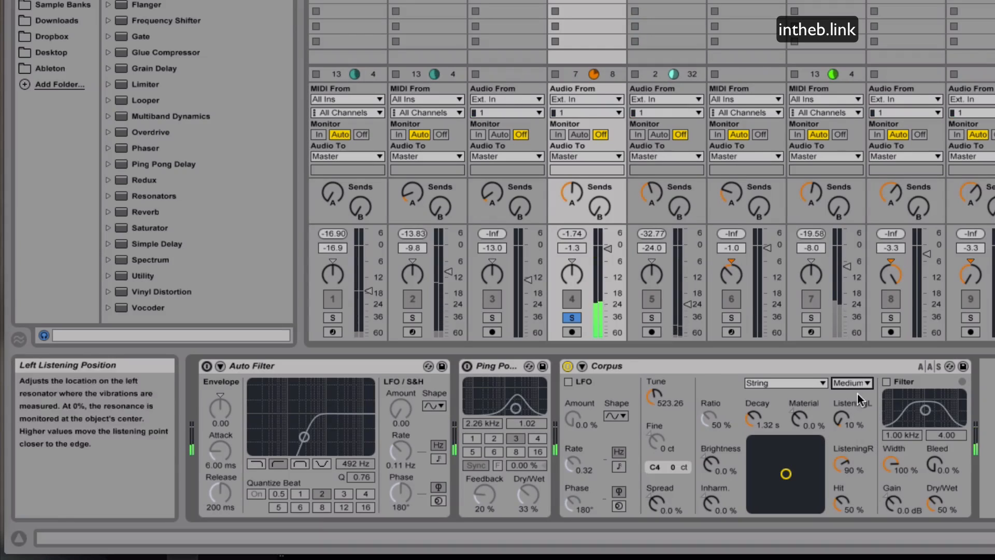
{"action": "left_click", "coordinate": [855, 384]}
{"action": "left_click", "coordinate": [853, 431]}
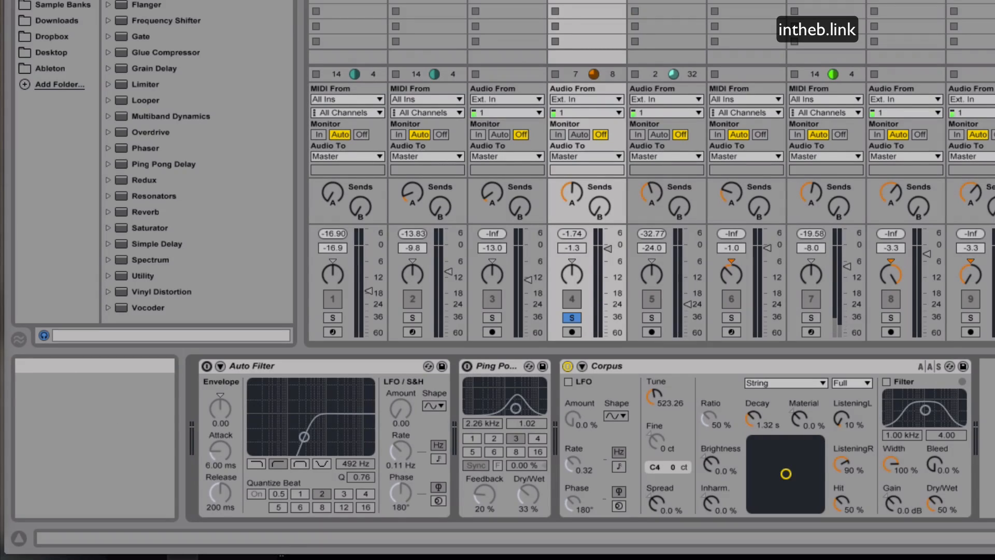
- Examine Corpus's resonator quality options, leaving the quality at Full
{"action": "left_click", "coordinate": [858, 382]}
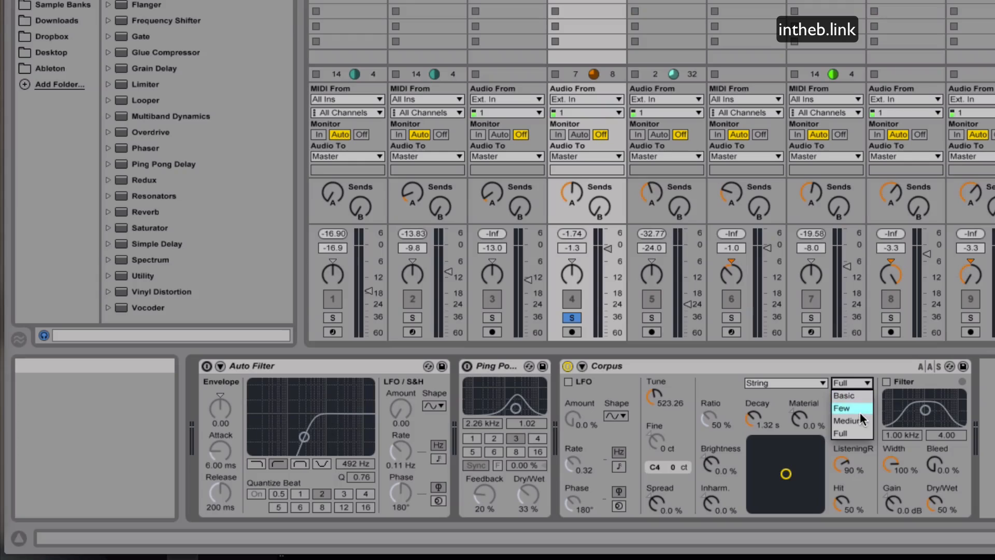
{"action": "left_click", "coordinate": [854, 387]}
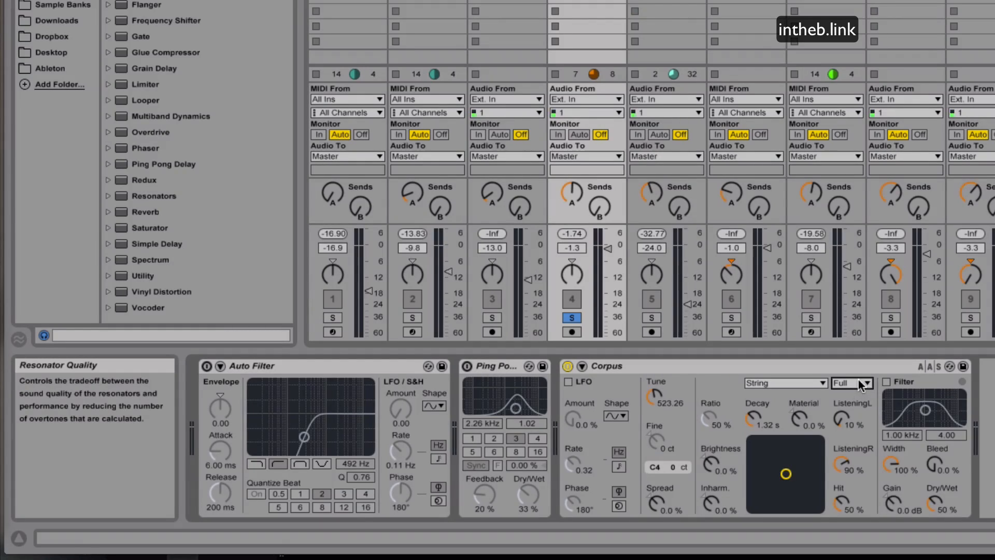
{"action": "left_click", "coordinate": [859, 383]}
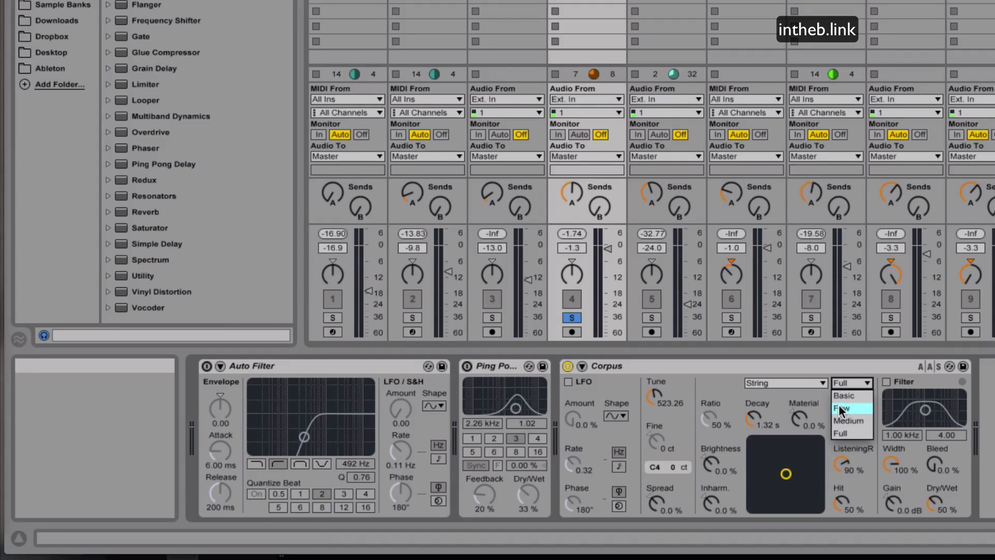
{"action": "left_click", "coordinate": [816, 396]}
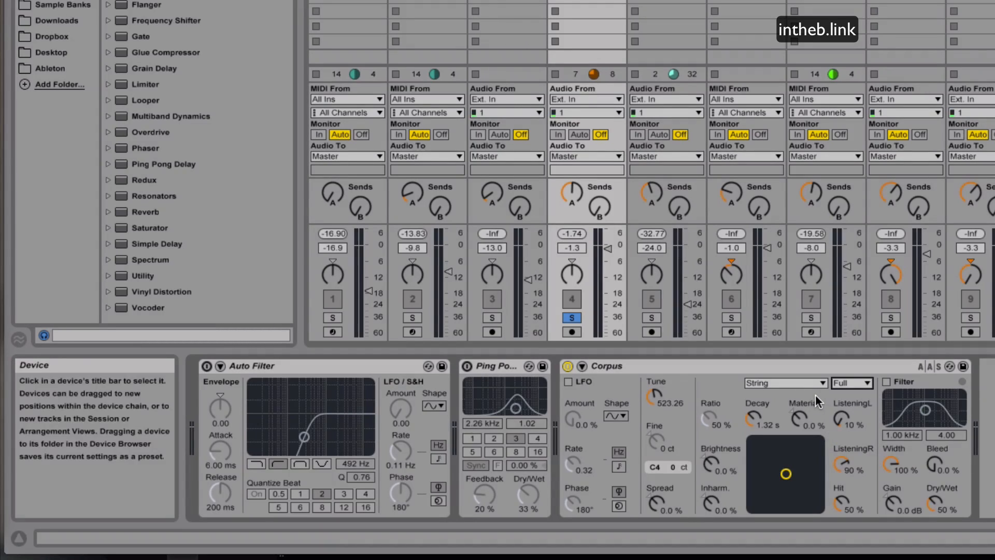
- Set Corpus's resonance type to Membrane and lower Tune to 261.63 (C3) to hear it on the playing loop
{"action": "left_click", "coordinate": [796, 384]}
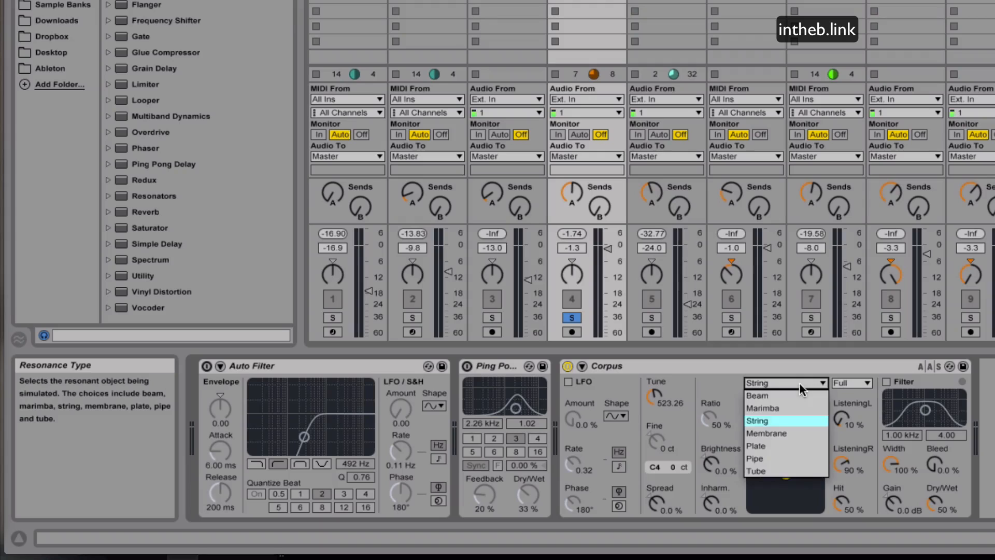
{"action": "left_click", "coordinate": [794, 433]}
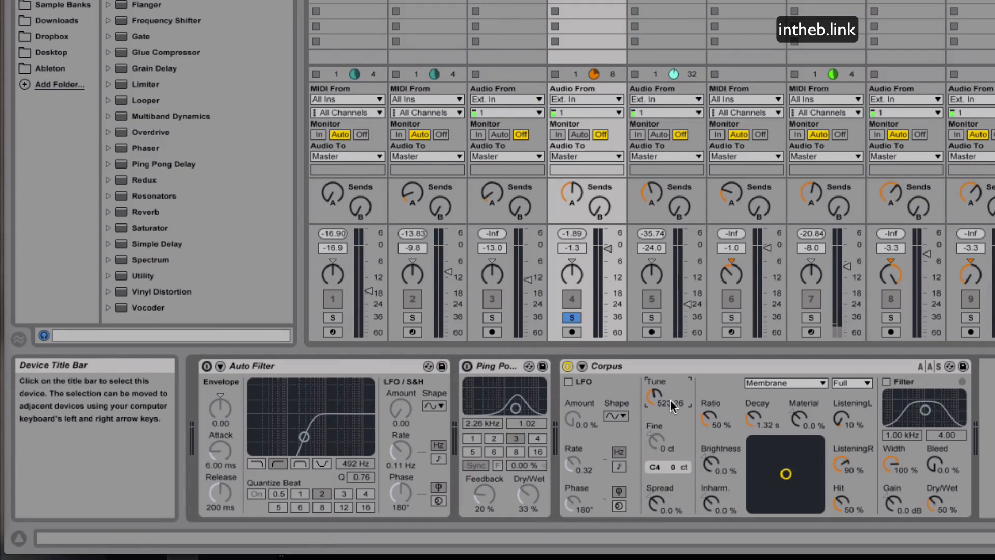
{"action": "scroll", "coordinate": [670, 401], "scroll_direction": "down", "scroll_amount": 10}
{"action": "scroll", "coordinate": [670, 400], "scroll_direction": "down", "scroll_amount": 2}
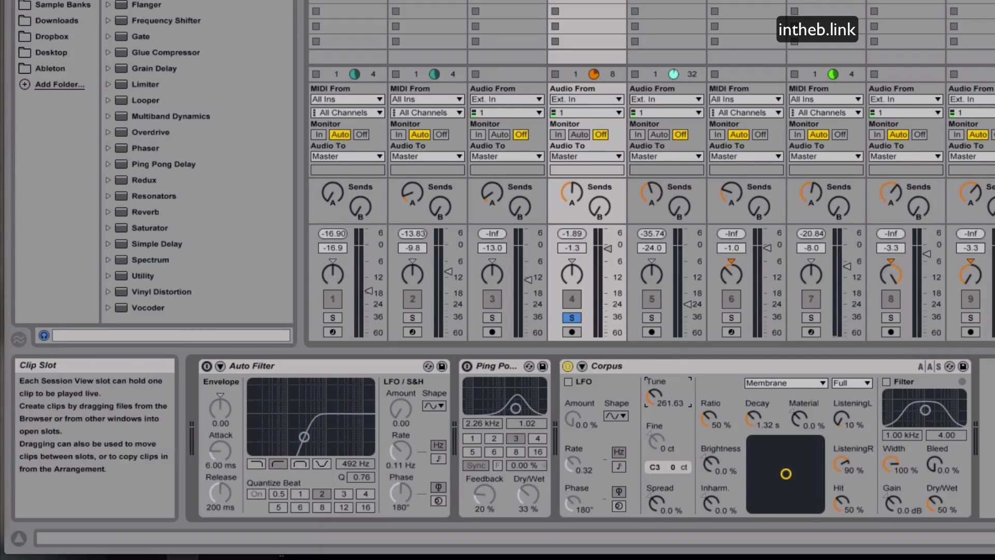
{"action": "key", "text": "space"}
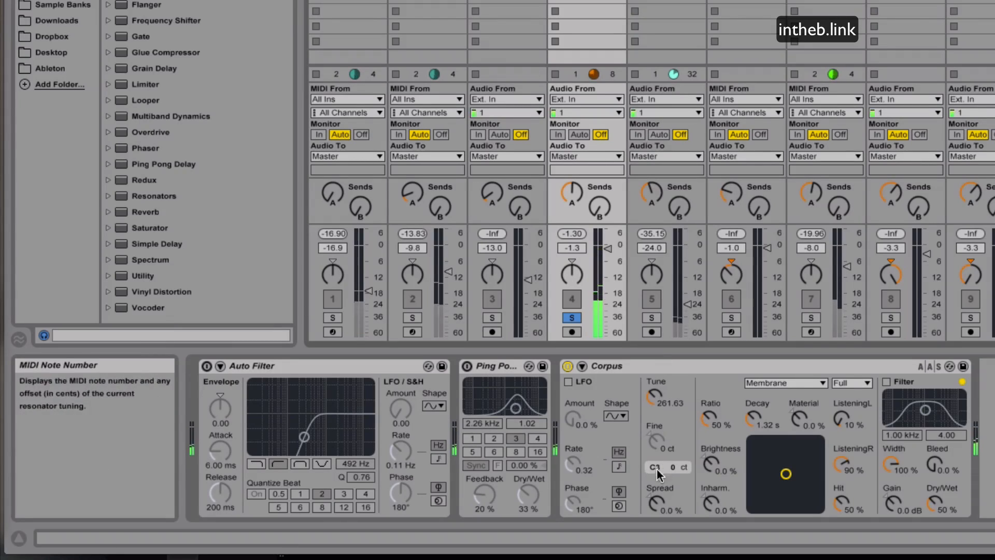
- Raise Corpus's Tune to 523.26 (C4) while the loop plays
{"action": "left_click", "coordinate": [667, 401]}
{"action": "left_click_drag", "start_coordinate": [667, 400], "coordinate": [667, 389]}
{"action": "key", "text": "Up"}
{"action": "key", "text": "Up"}
{"action": "key", "text": "Up"}
{"action": "key", "text": "Up"}
{"action": "key", "text": "Up"}
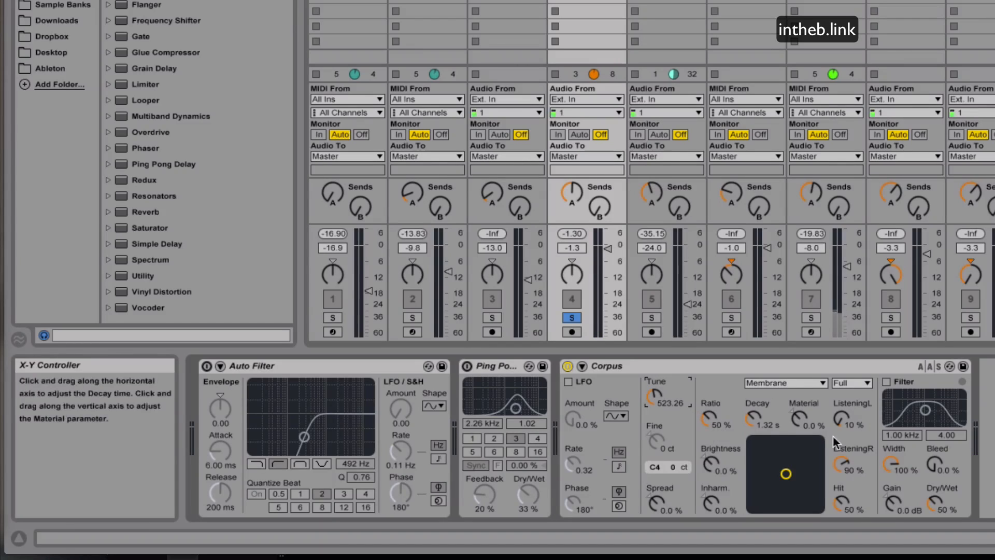
- Sweep the Membrane's Ratio between 0% and 100% while listening to the loop, and leave it at 51%
{"action": "left_click", "coordinate": [710, 420]}
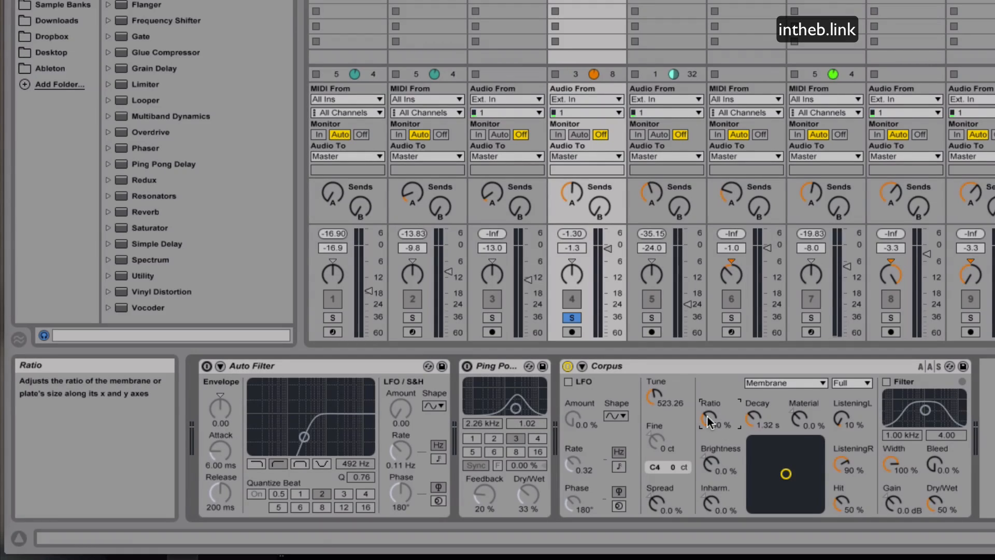
{"action": "mouse_move", "coordinate": [709, 421]}
{"action": "left_mouse_down"}
{"action": "mouse_move", "coordinate": [708, 376]}
{"action": "mouse_move", "coordinate": [706, 421]}
{"action": "left_mouse_up"}
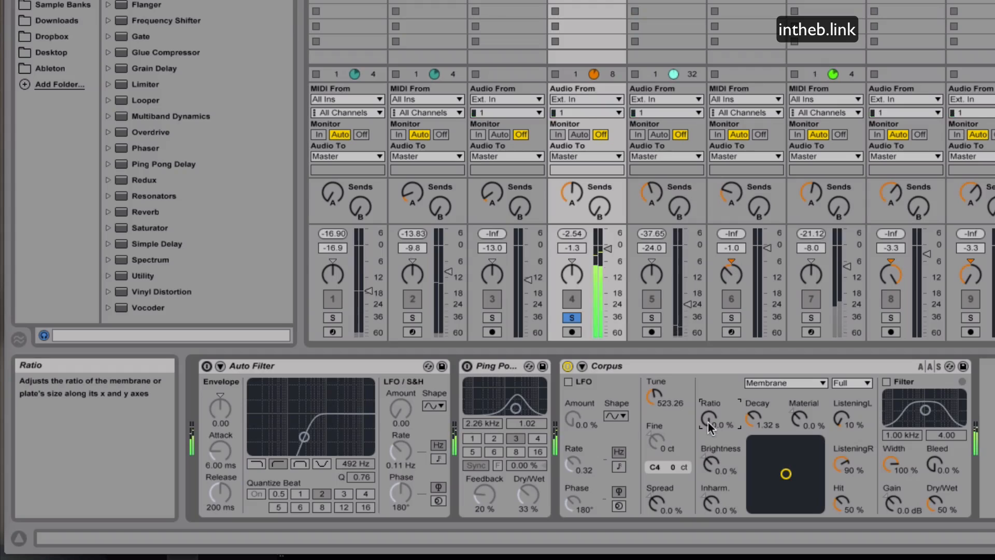
{"action": "left_click_drag", "start_coordinate": [708, 422], "coordinate": [712, 467]}
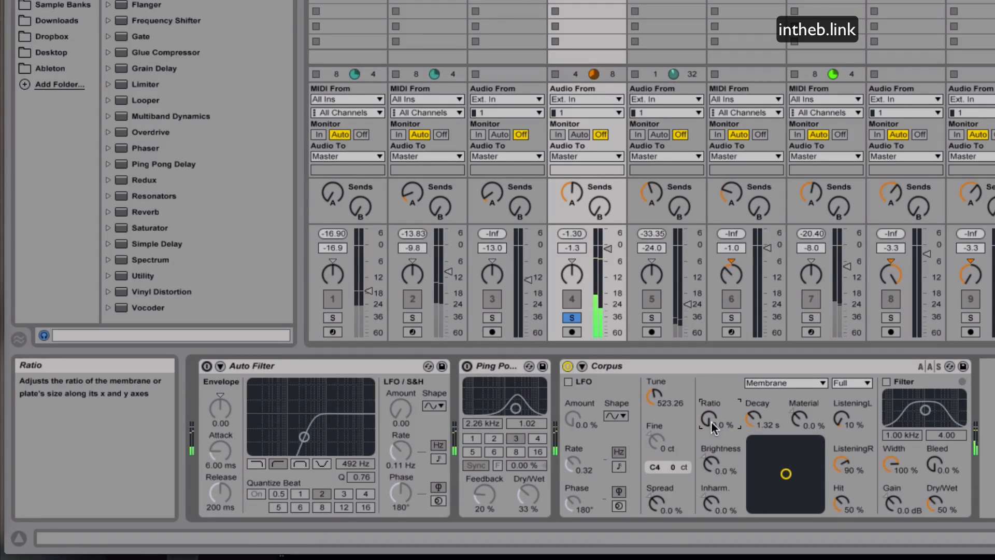
{"action": "left_click_drag", "start_coordinate": [710, 420], "coordinate": [711, 369]}
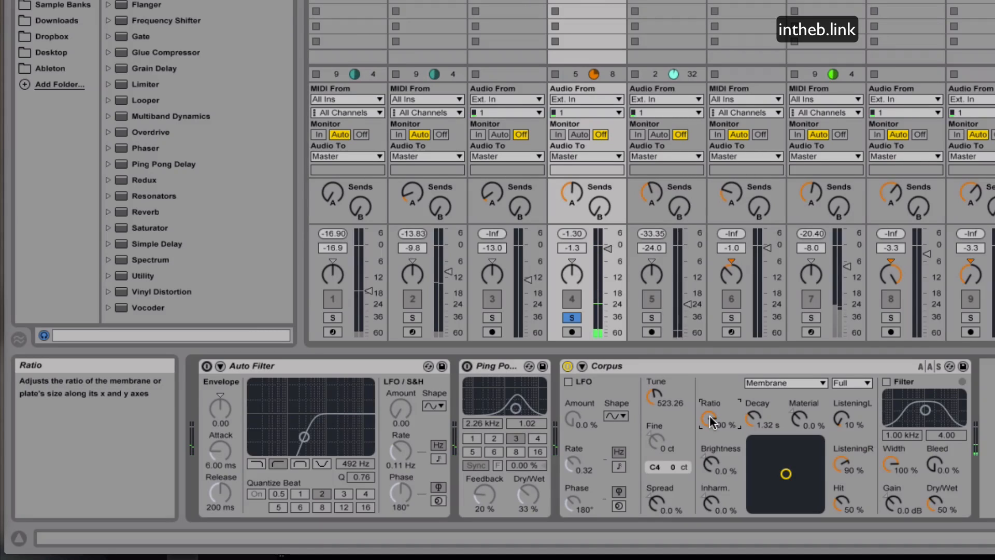
{"action": "left_click_drag", "start_coordinate": [711, 420], "coordinate": [710, 467]}
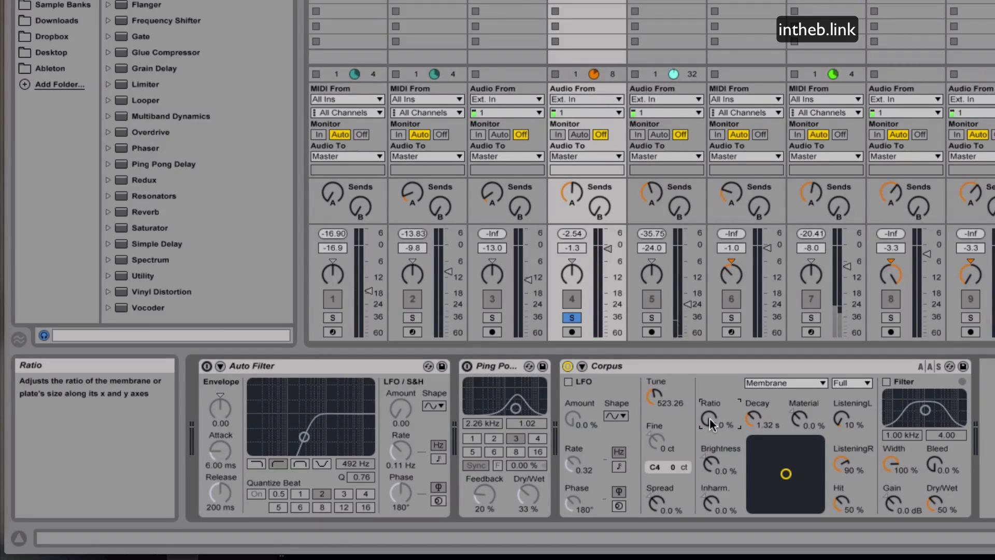
{"action": "left_click_drag", "start_coordinate": [710, 418], "coordinate": [710, 371]}
{"action": "mouse_move", "coordinate": [710, 419]}
{"action": "left_mouse_down"}
{"action": "mouse_move", "coordinate": [710, 445]}
{"action": "mouse_move", "coordinate": [710, 436]}
{"action": "left_mouse_up"}
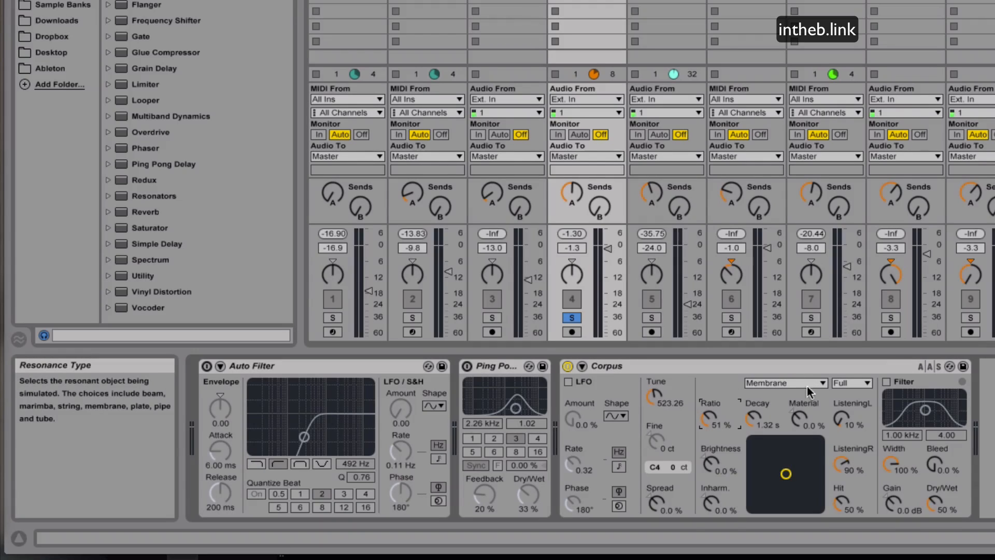
- Switch Corpus's resonance type through Marimba, Beam and String to see which use Ratio, and end on Plate
{"action": "left_click", "coordinate": [789, 385]}
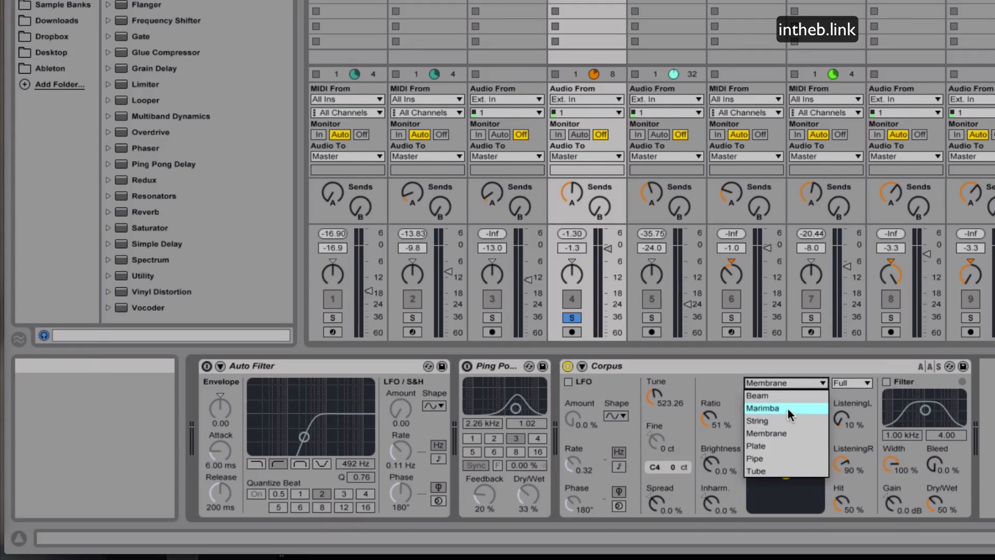
{"action": "left_click", "coordinate": [788, 407]}
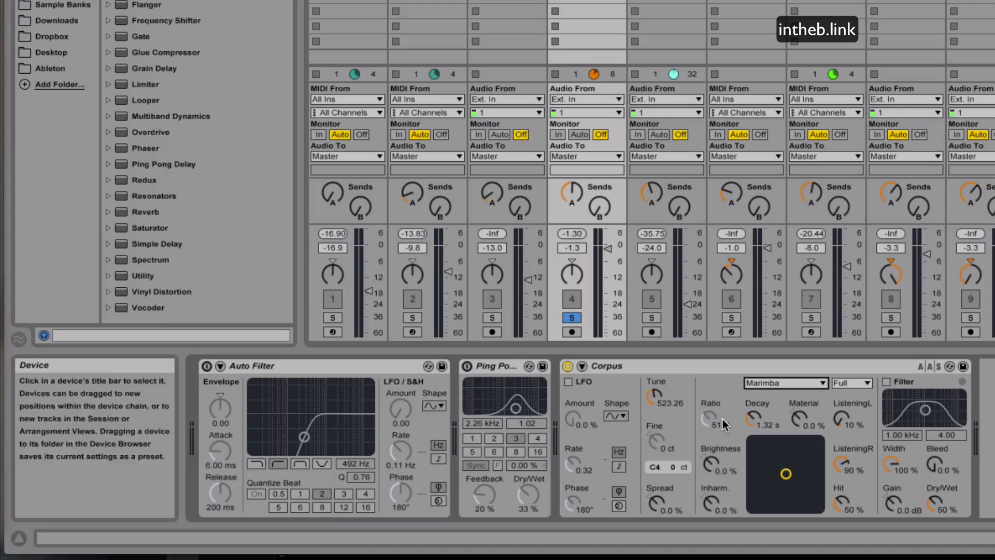
{"action": "left_click", "coordinate": [772, 380]}
{"action": "left_click", "coordinate": [773, 392]}
{"action": "left_click", "coordinate": [774, 382]}
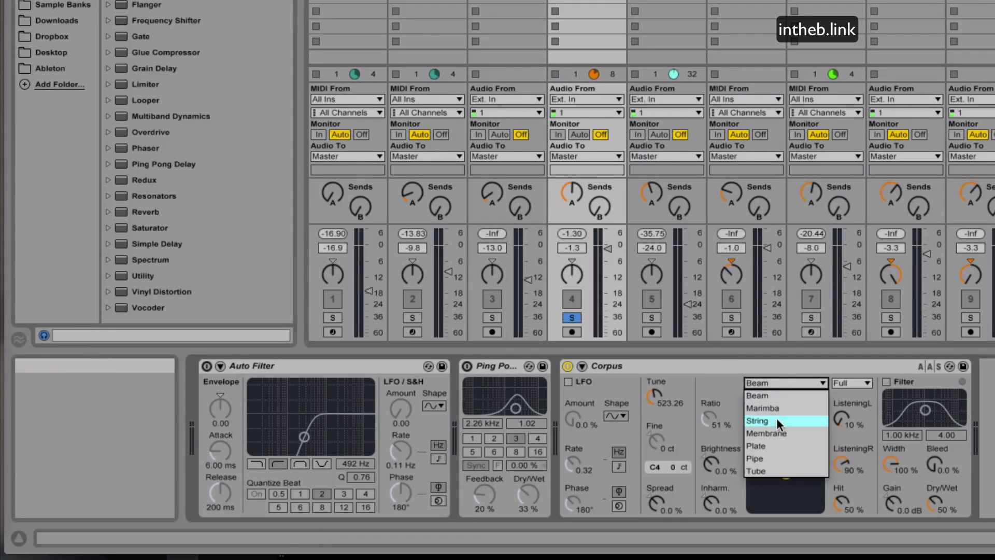
{"action": "left_click", "coordinate": [777, 420]}
{"action": "left_click", "coordinate": [786, 382]}
{"action": "left_click", "coordinate": [762, 446]}
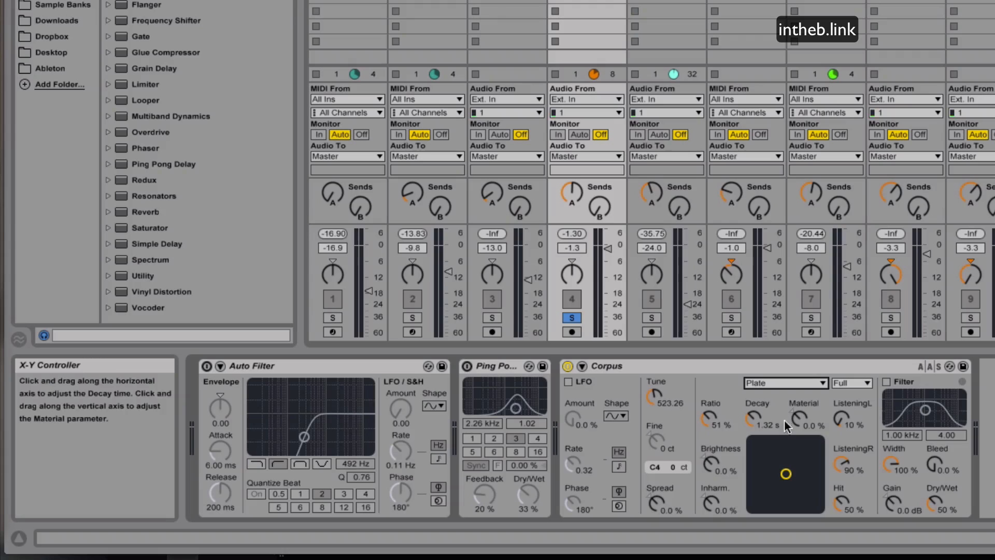
- Vary the Plate's Ratio through 87% and 100% on the loop, and finish with it at its minimum
{"action": "left_click_drag", "start_coordinate": [709, 419], "coordinate": [709, 378]}
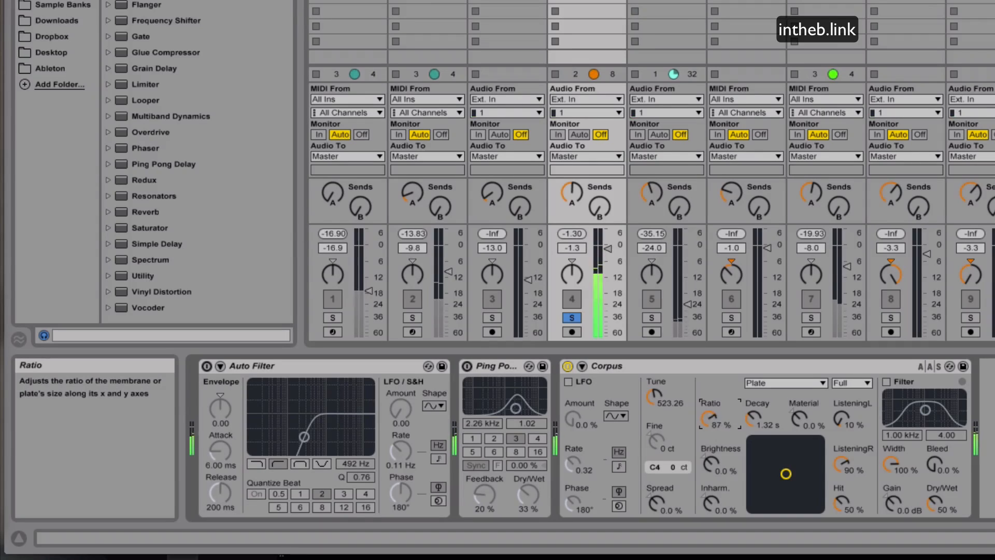
{"action": "left_click_drag", "start_coordinate": [711, 420], "coordinate": [710, 367]}
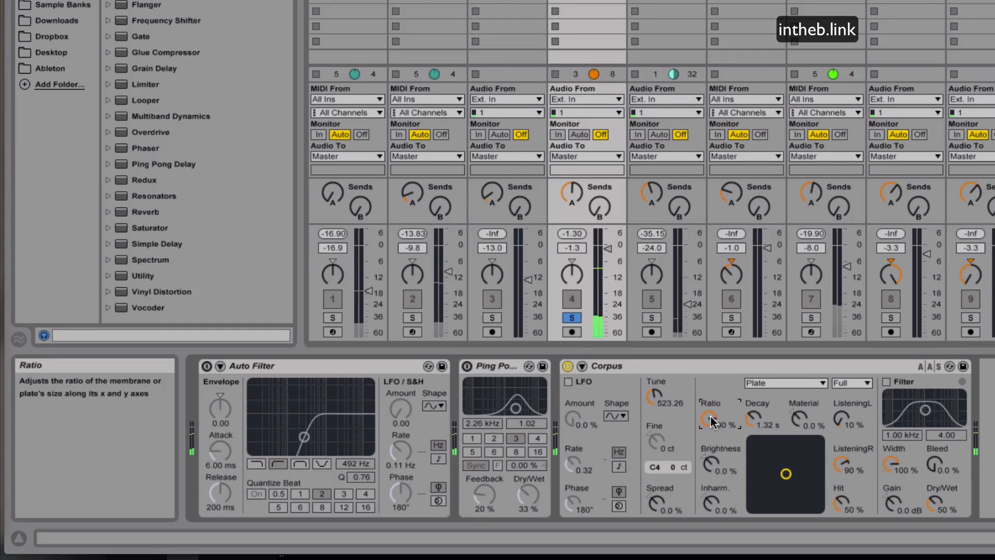
{"action": "left_click_drag", "start_coordinate": [711, 421], "coordinate": [711, 415]}
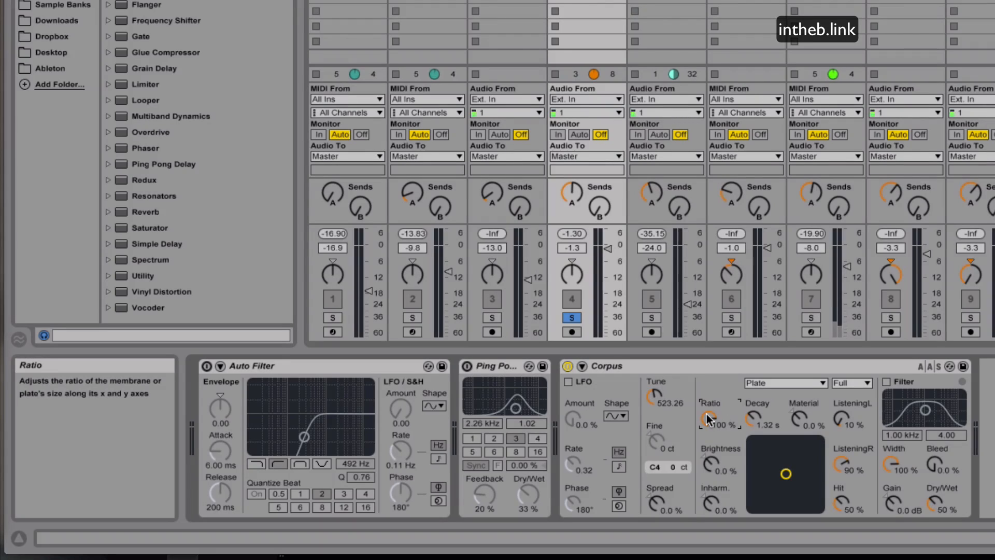
{"action": "left_click_drag", "start_coordinate": [709, 419], "coordinate": [709, 437]}
- Set Corpus's resonance type to Membrane and its Ratio to 66%
{"action": "left_click", "coordinate": [774, 382]}
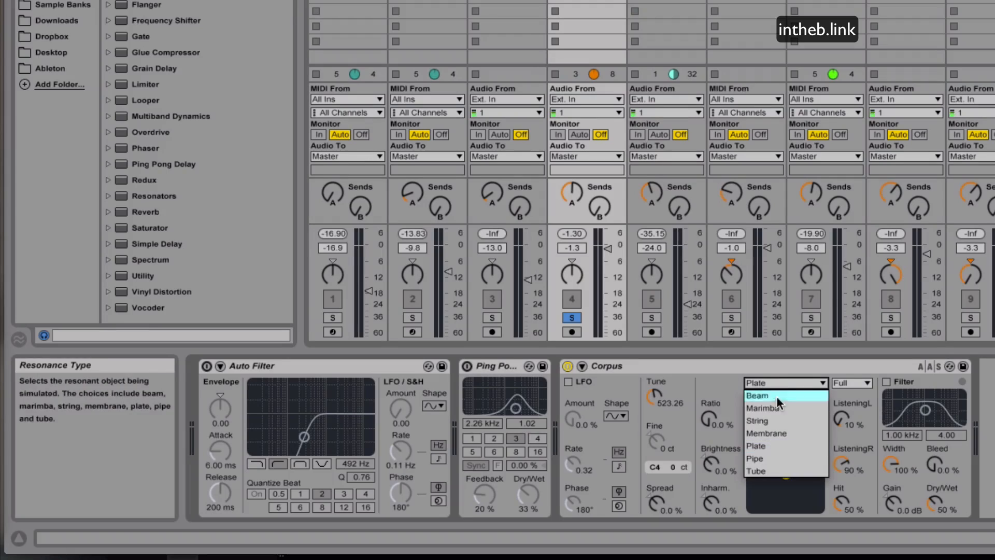
{"action": "left_click", "coordinate": [783, 437]}
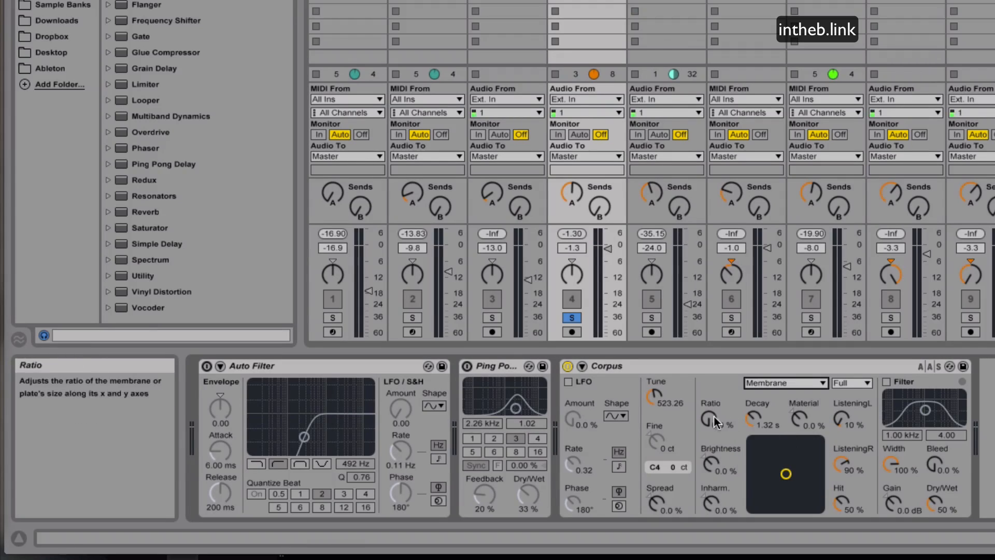
{"action": "left_click_drag", "start_coordinate": [710, 418], "coordinate": [709, 394]}
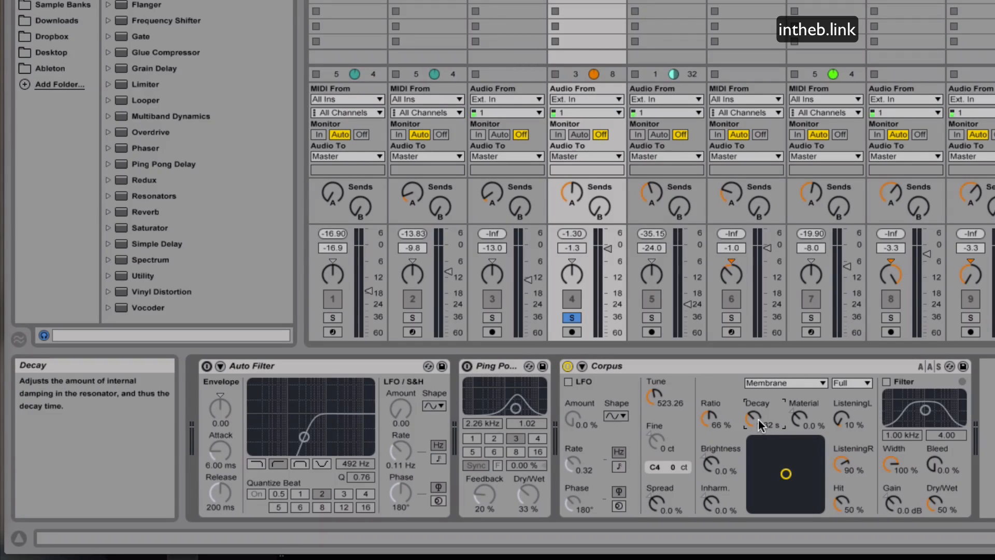
- Sweep Corpus's Decay from its minimum to longer times while playing the loop, and leave it at 1.07 s
{"action": "left_click_drag", "start_coordinate": [753, 412], "coordinate": [753, 456]}
{"action": "key", "text": "space"}
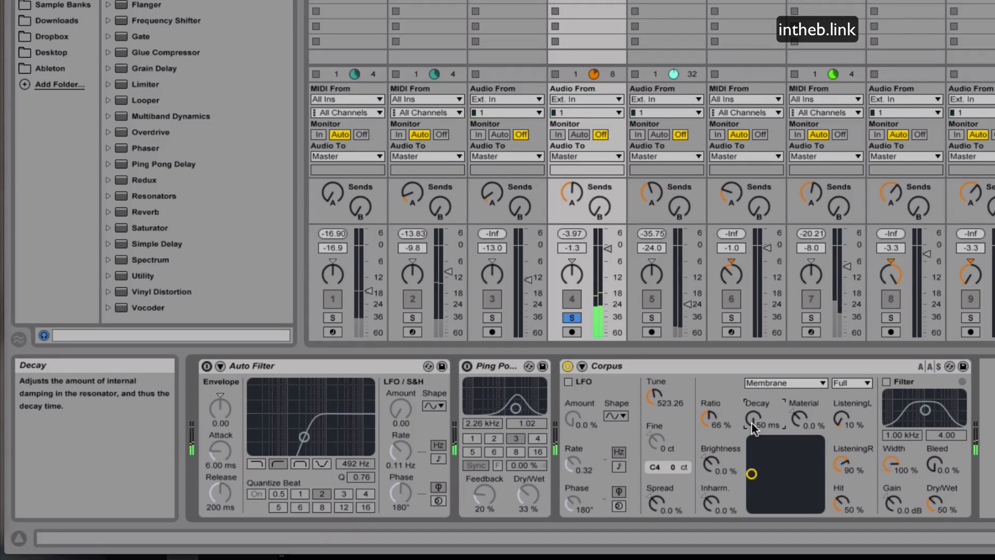
{"action": "mouse_move", "coordinate": [752, 419]}
{"action": "left_mouse_down"}
{"action": "mouse_move", "coordinate": [755, 441]}
{"action": "mouse_move", "coordinate": [755, 422]}
{"action": "left_mouse_up"}
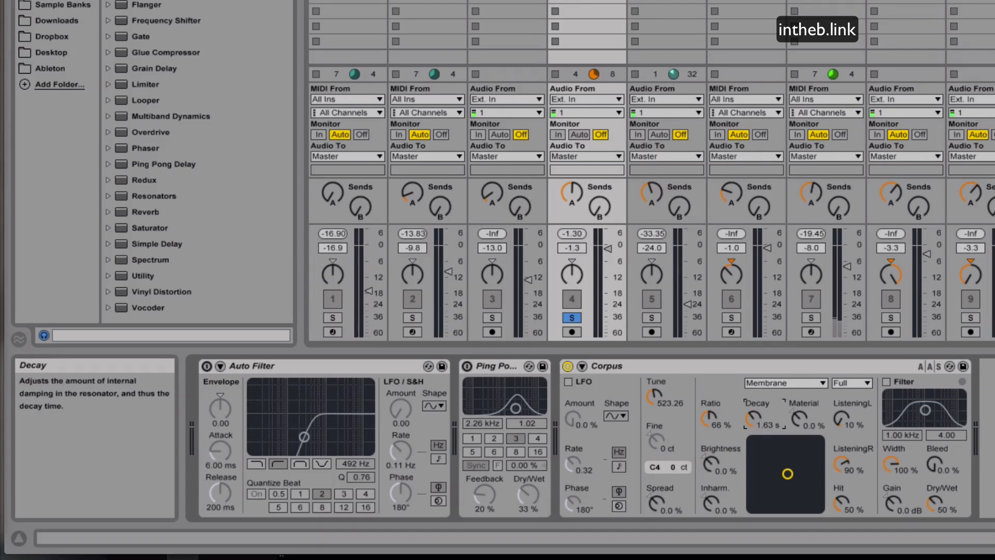
{"action": "mouse_move", "coordinate": [755, 423]}
{"action": "left_mouse_down"}
{"action": "mouse_move", "coordinate": [754, 440]}
{"action": "mouse_move", "coordinate": [754, 426]}
{"action": "left_mouse_up"}
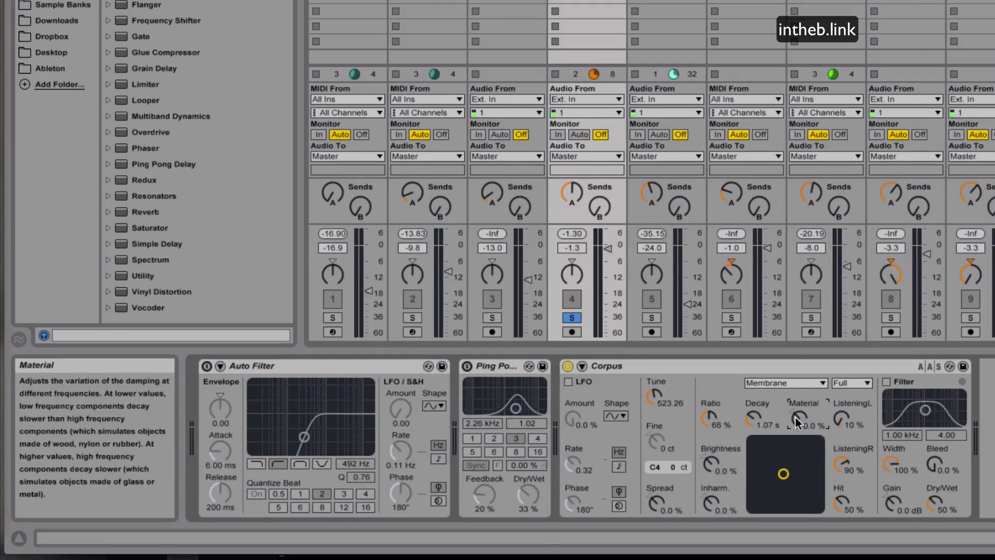
- Lower Corpus's Material to -100% and compare its effect on the Membrane, Plate and Beam resonance types, ending on Beam
{"action": "left_click_drag", "start_coordinate": [795, 415], "coordinate": [796, 467]}
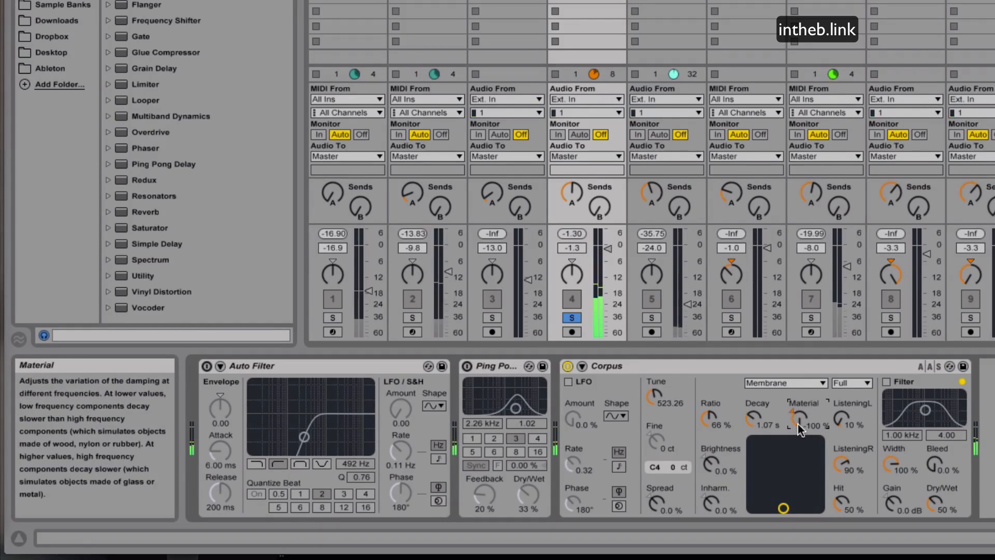
{"action": "left_click_drag", "start_coordinate": [797, 424], "coordinate": [798, 508]}
{"action": "left_click", "coordinate": [806, 383]}
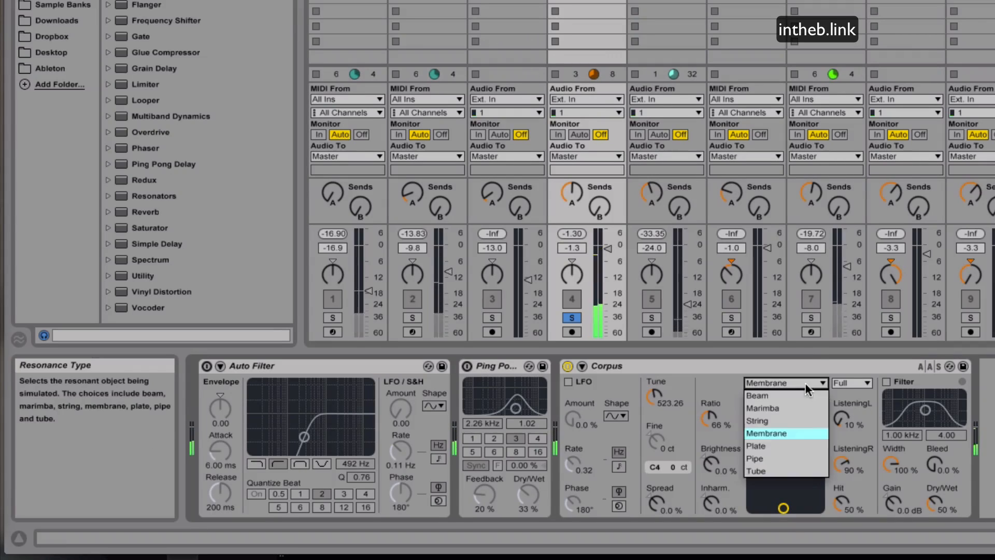
{"action": "left_click", "coordinate": [813, 446]}
{"action": "mouse_move", "coordinate": [798, 419]}
{"action": "left_mouse_down"}
{"action": "mouse_move", "coordinate": [798, 381]}
{"action": "mouse_move", "coordinate": [798, 410]}
{"action": "left_mouse_up"}
{"action": "left_click", "coordinate": [801, 384]}
{"action": "left_click", "coordinate": [801, 388]}
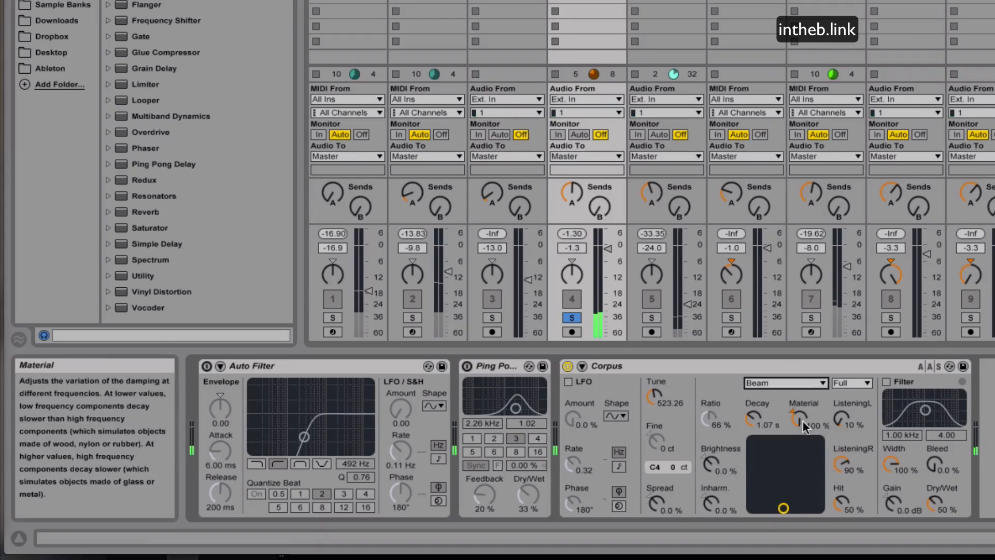
- Raise Corpus's Material to 7.9% and audition it with the Marimba resonance type
{"action": "left_click_drag", "start_coordinate": [798, 423], "coordinate": [798, 400]}
{"action": "left_click", "coordinate": [798, 382]}
{"action": "left_click", "coordinate": [798, 408]}
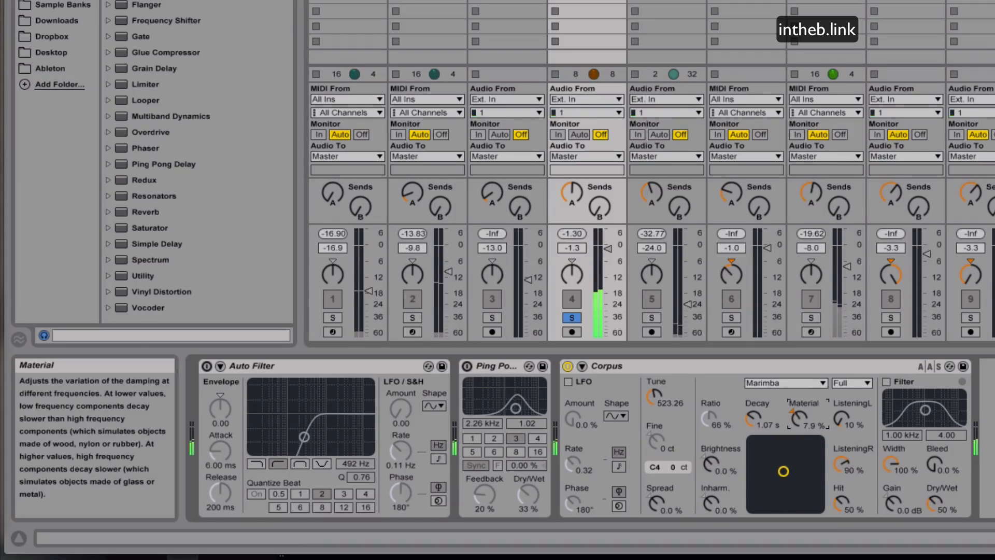
- Set Corpus's resonance type to Membrane and shape it with a 321 ms Decay and 16% Material
{"action": "left_click", "coordinate": [812, 383]}
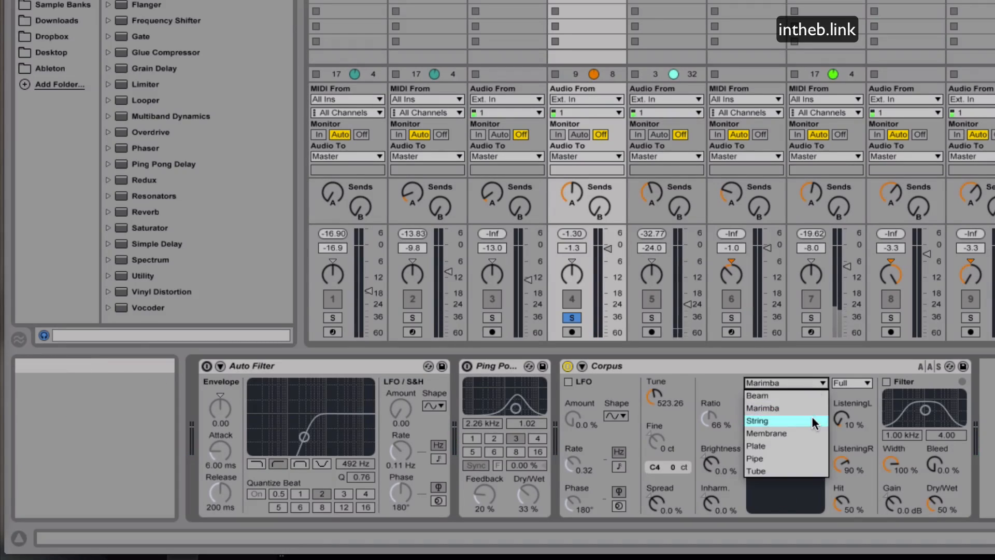
{"action": "left_click", "coordinate": [810, 433]}
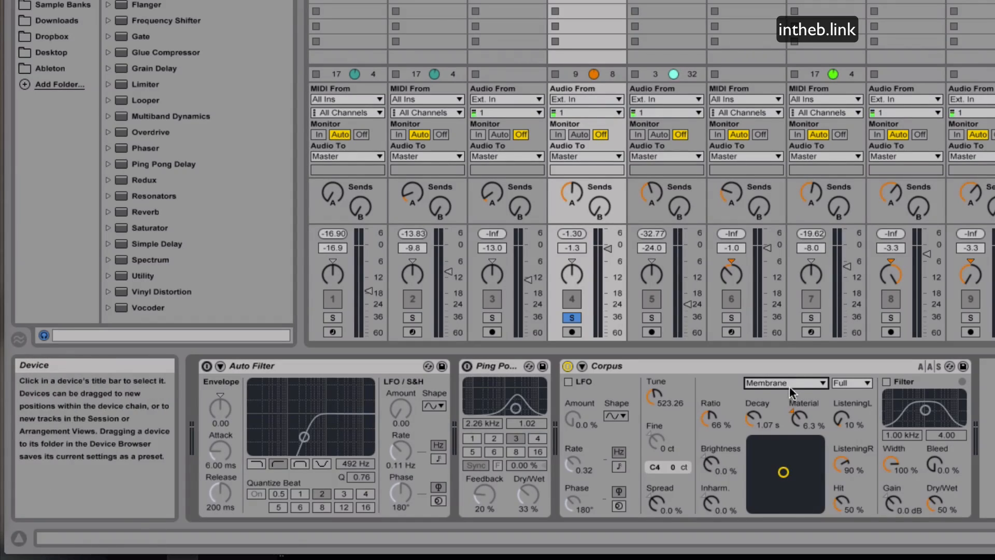
{"action": "left_click_drag", "start_coordinate": [754, 417], "coordinate": [753, 441]}
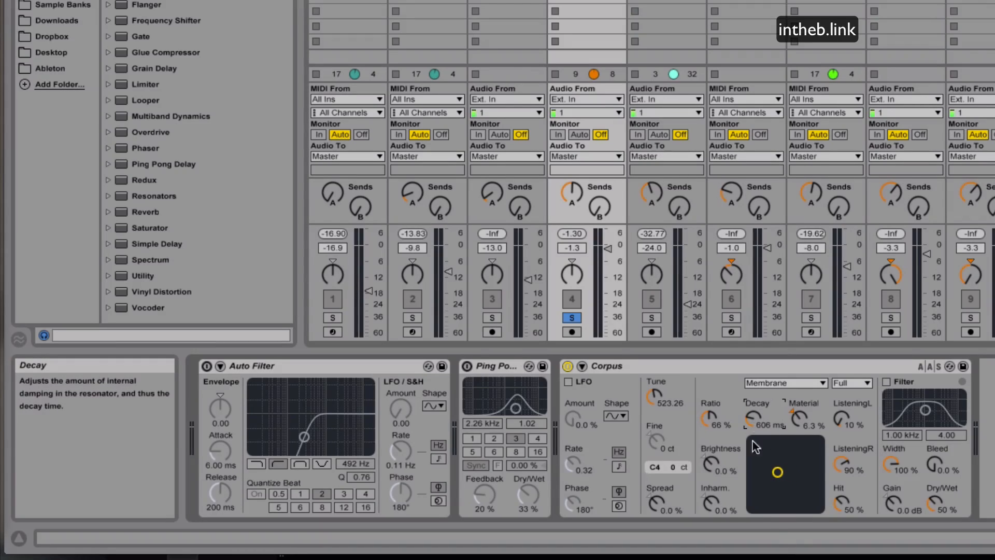
{"action": "left_click_drag", "start_coordinate": [795, 416], "coordinate": [772, 470]}
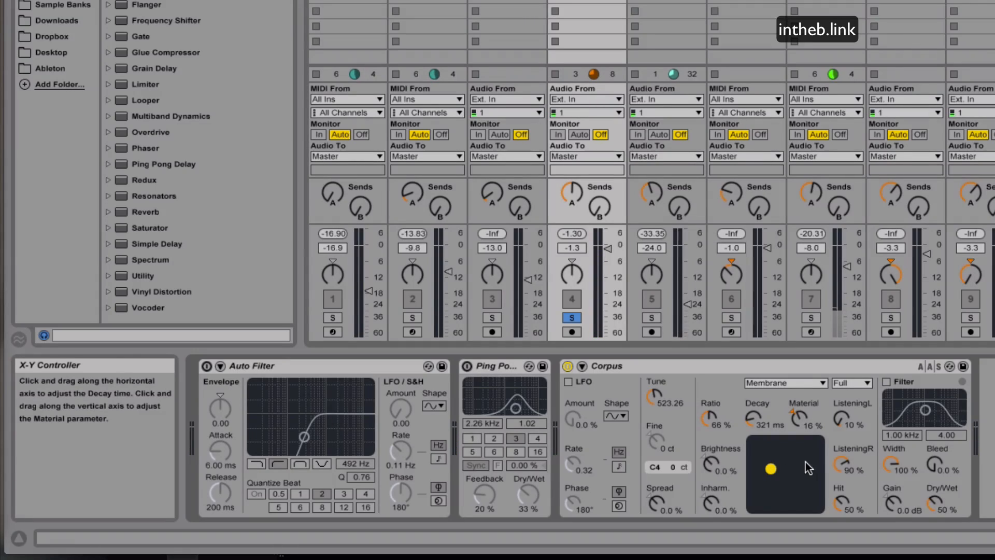
- Sweep Corpus's Brightness down and up to 100% while playing the loop, and leave it at 38%
{"action": "left_click", "coordinate": [726, 453]}
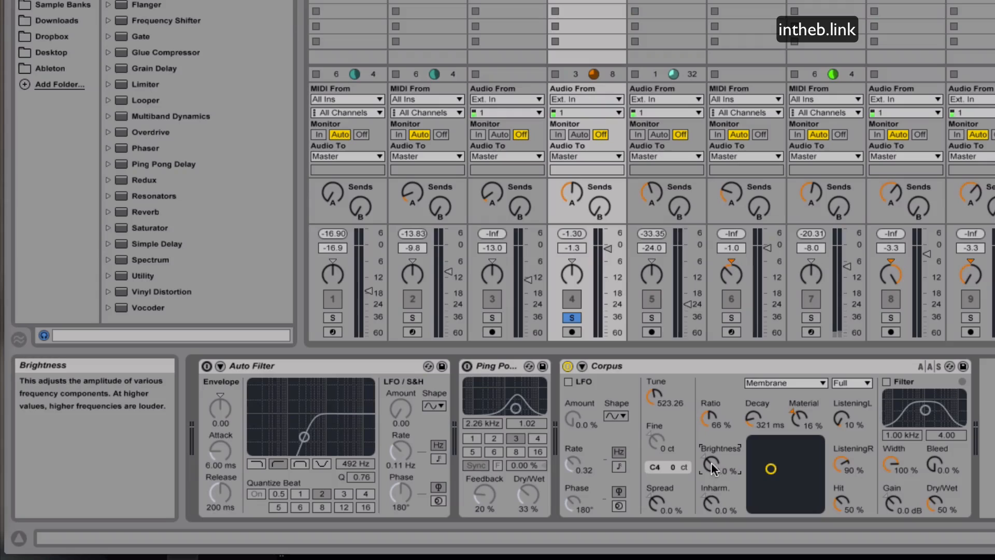
{"action": "left_click_drag", "start_coordinate": [711, 463], "coordinate": [711, 508]}
{"action": "left_click_drag", "start_coordinate": [711, 462], "coordinate": [711, 384]}
{"action": "left_click_drag", "start_coordinate": [712, 469], "coordinate": [711, 556]}
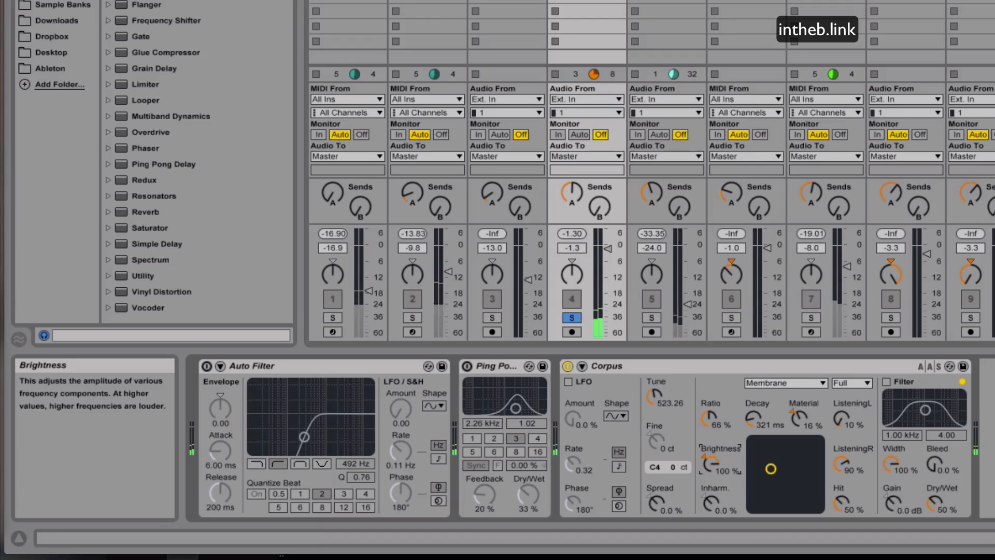
{"action": "left_click_drag", "start_coordinate": [712, 469], "coordinate": [711, 409]}
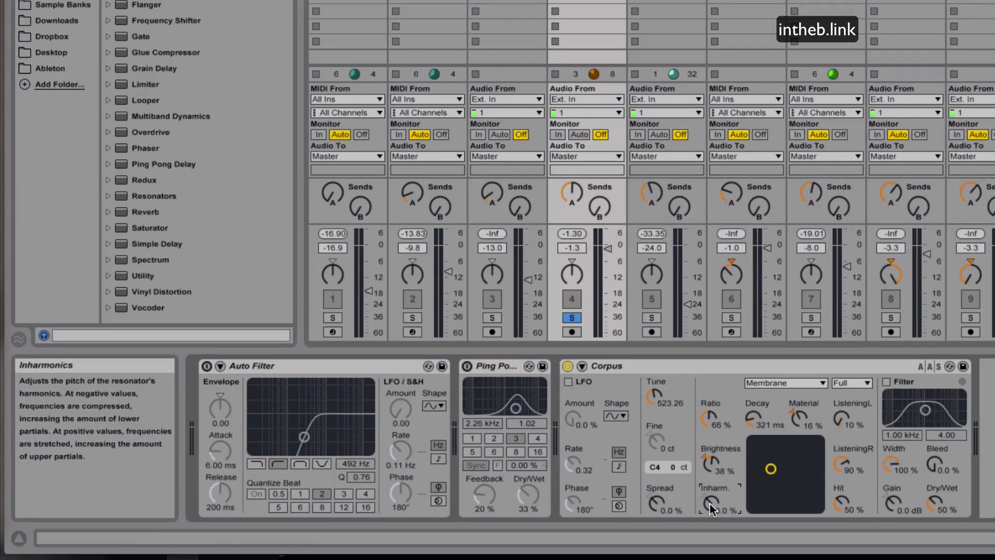
- Sweep Corpus's Inharmonics up and down while playing the loop, and leave it at -100%
{"action": "left_click_drag", "start_coordinate": [710, 503], "coordinate": [710, 436]}
{"action": "left_click_drag", "start_coordinate": [710, 502], "coordinate": [711, 554]}
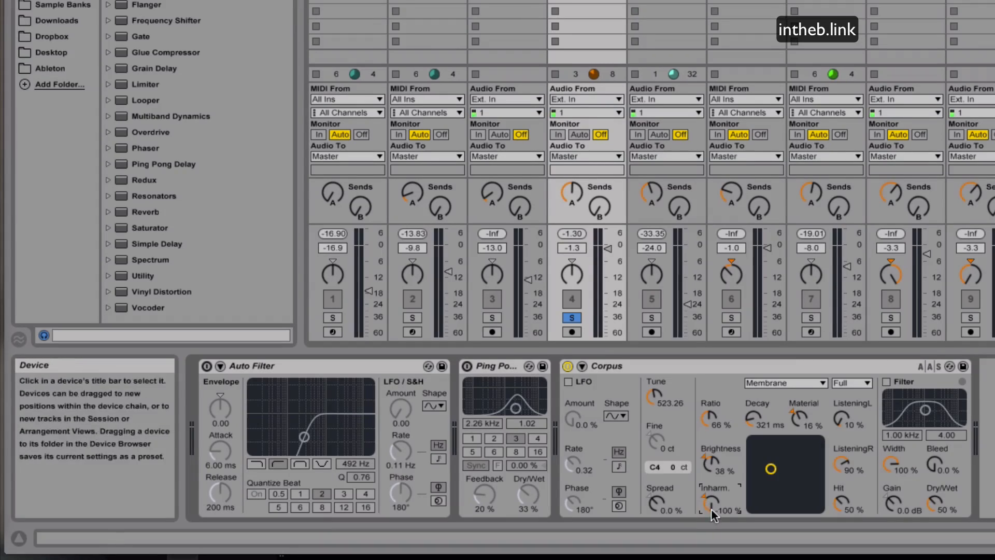
{"action": "key", "text": "space"}
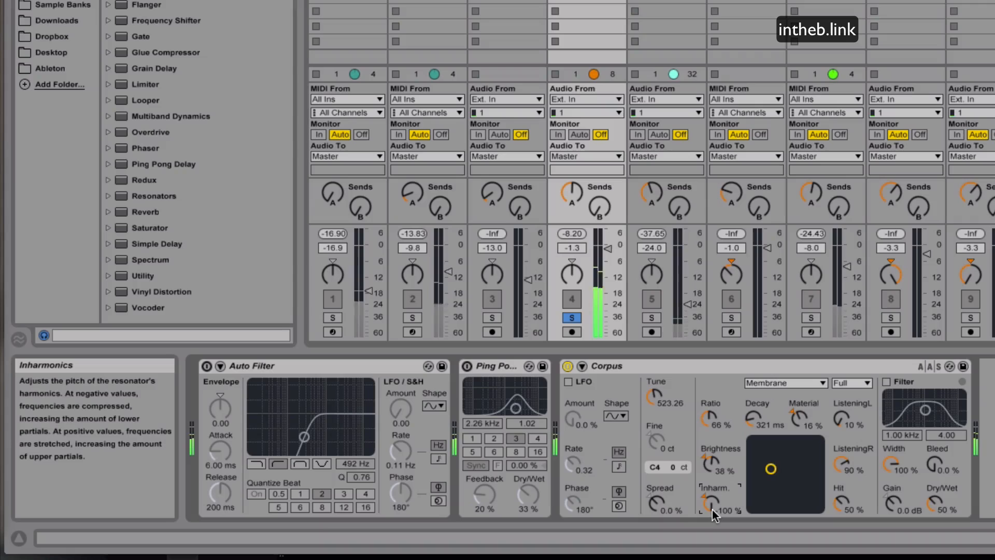
{"action": "left_click_drag", "start_coordinate": [712, 507], "coordinate": [711, 402]}
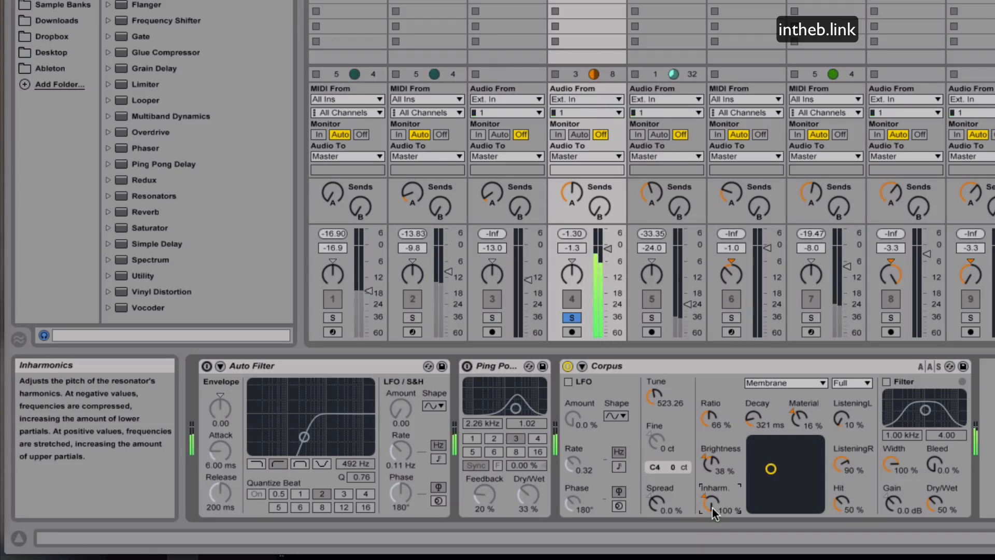
{"action": "mouse_move", "coordinate": [712, 508]}
{"action": "left_mouse_down"}
{"action": "mouse_move", "coordinate": [712, 523]}
{"action": "mouse_move", "coordinate": [711, 492]}
{"action": "left_mouse_up"}
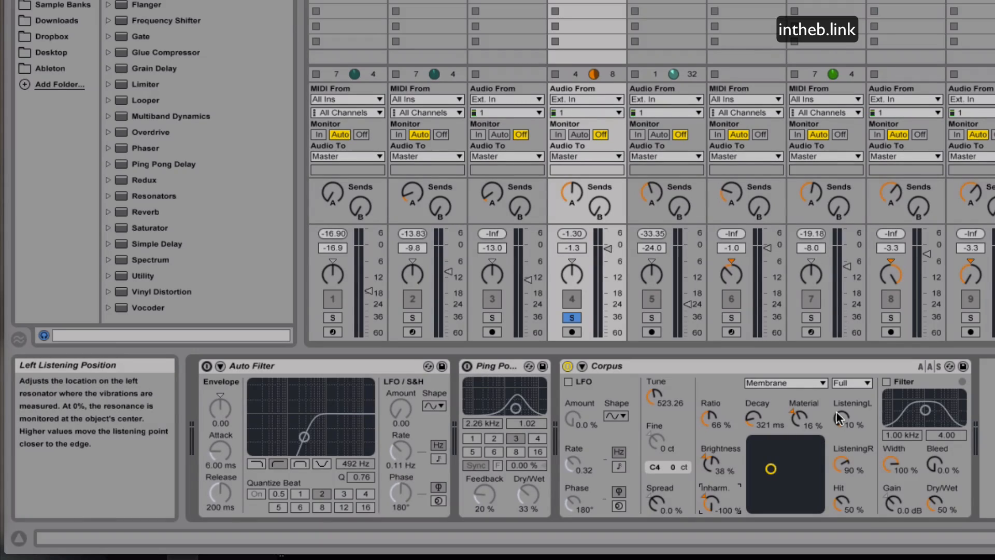
- Vary Corpus's left and right listening positions on the loop, leaving ListeningL at 100% and ListeningR at 15%
{"action": "left_click_drag", "start_coordinate": [838, 417], "coordinate": [838, 431]}
{"action": "mouse_move", "coordinate": [844, 415]}
{"action": "left_mouse_down"}
{"action": "mouse_move", "coordinate": [844, 366]}
{"action": "mouse_move", "coordinate": [844, 418]}
{"action": "left_mouse_up"}
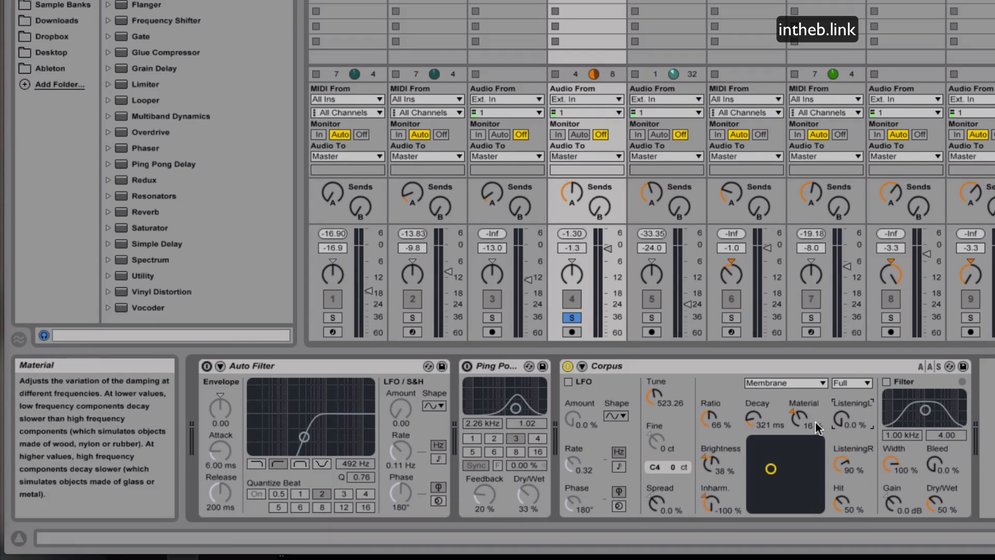
{"action": "left_click_drag", "start_coordinate": [842, 418], "coordinate": [842, 366]}
{"action": "left_click_drag", "start_coordinate": [842, 462], "coordinate": [842, 515]}
{"action": "left_click_drag", "start_coordinate": [842, 417], "coordinate": [842, 469]}
{"action": "left_click_drag", "start_coordinate": [832, 422], "coordinate": [832, 394]}
{"action": "left_click_drag", "start_coordinate": [842, 463], "coordinate": [844, 355]}
{"action": "left_click", "coordinate": [845, 420]}
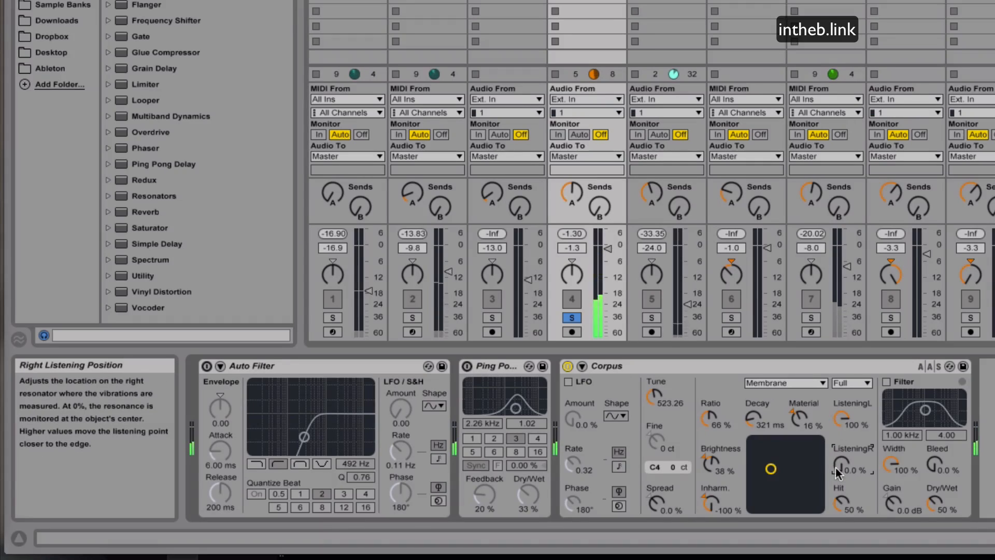
{"action": "mouse_move", "coordinate": [835, 468]}
{"action": "left_mouse_down"}
{"action": "mouse_move", "coordinate": [835, 480]}
{"action": "mouse_move", "coordinate": [836, 466]}
{"action": "left_mouse_up"}
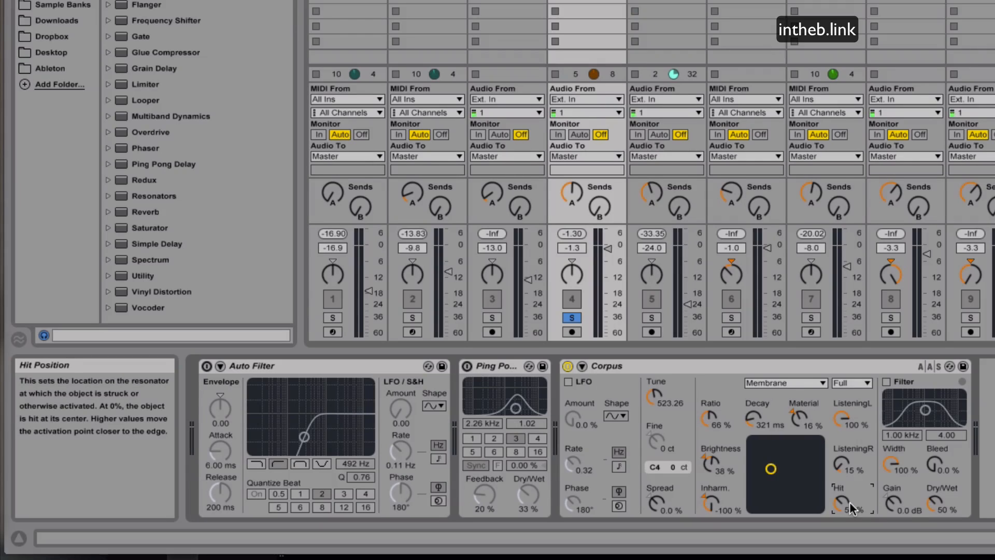
- Vary Corpus's Hit position on the Membrane, Marimba and Plate resonance types, and leave it at 0% on Plate
{"action": "left_click_drag", "start_coordinate": [850, 509], "coordinate": [843, 510]}
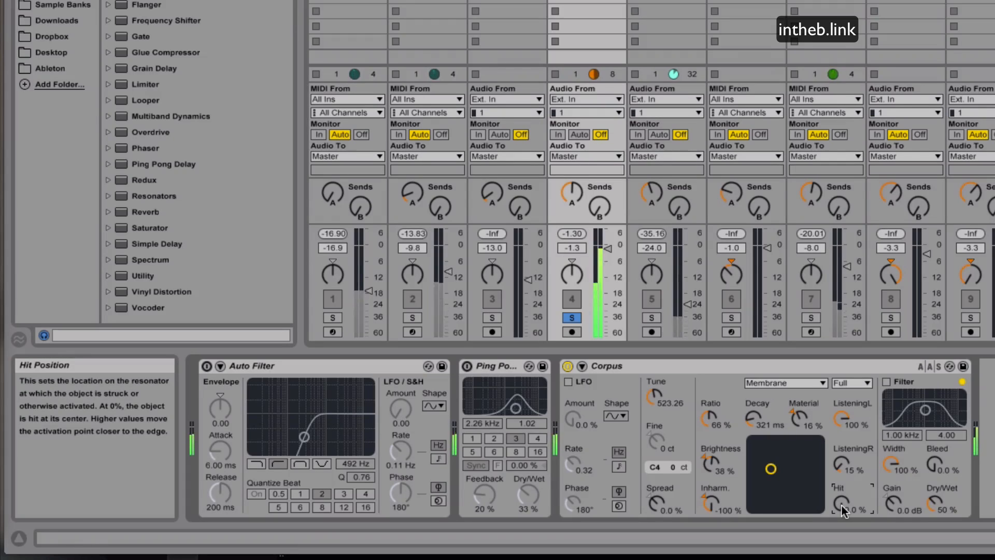
{"action": "mouse_move", "coordinate": [842, 505]}
{"action": "left_mouse_down"}
{"action": "mouse_move", "coordinate": [842, 456]}
{"action": "mouse_move", "coordinate": [842, 495]}
{"action": "left_mouse_up"}
{"action": "left_click", "coordinate": [820, 382]}
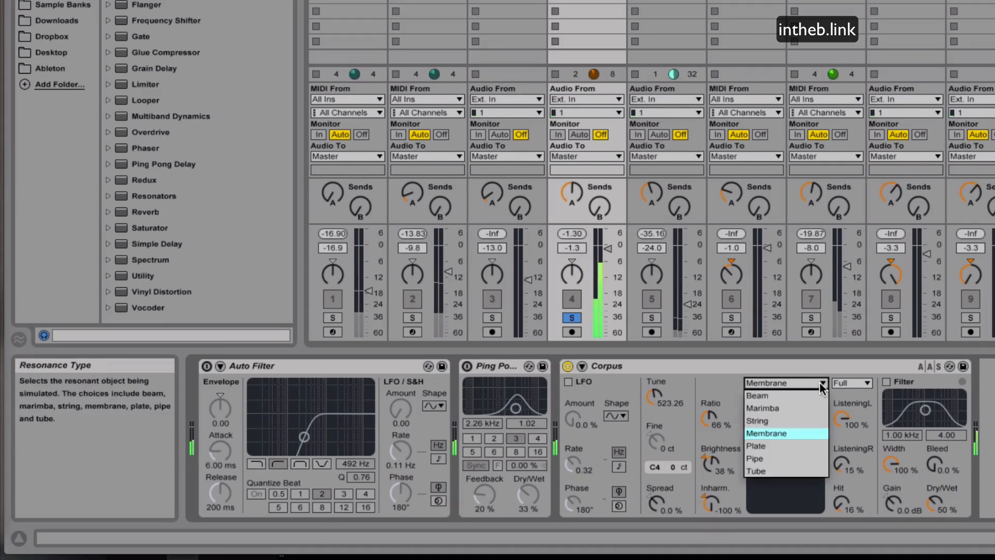
{"action": "left_click", "coordinate": [811, 408]}
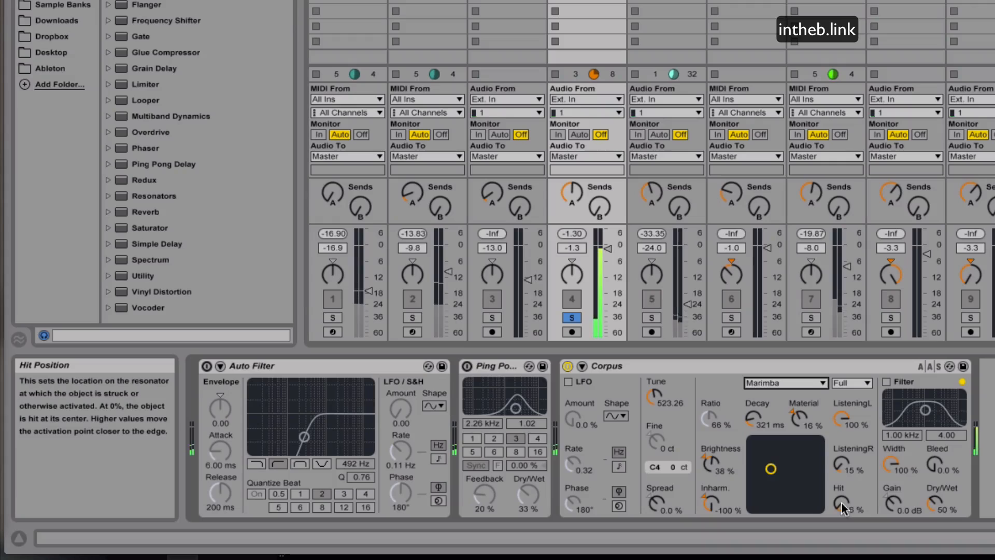
{"action": "mouse_move", "coordinate": [841, 502]}
{"action": "left_mouse_down"}
{"action": "mouse_move", "coordinate": [842, 476]}
{"action": "mouse_move", "coordinate": [842, 485]}
{"action": "left_mouse_up"}
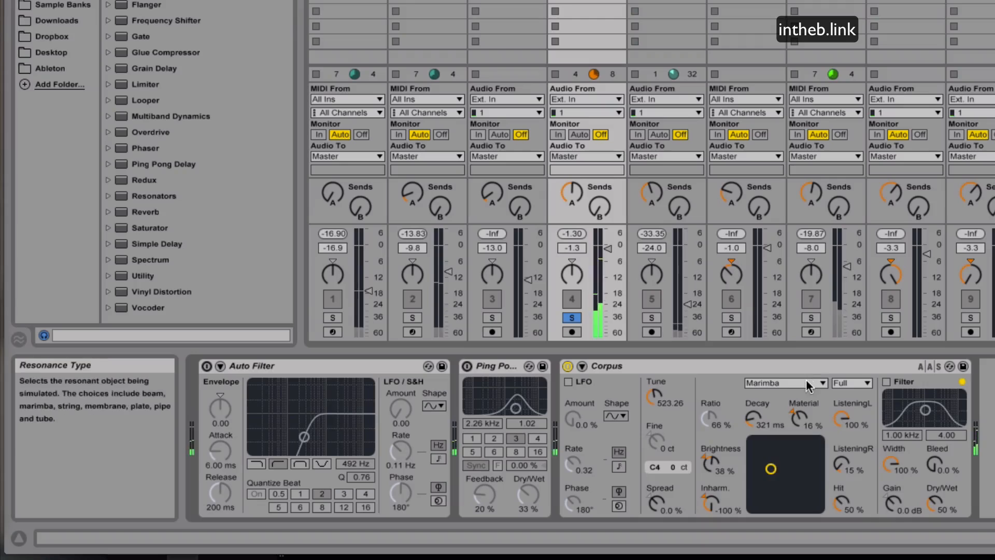
{"action": "left_click", "coordinate": [807, 382]}
{"action": "left_click", "coordinate": [808, 445]}
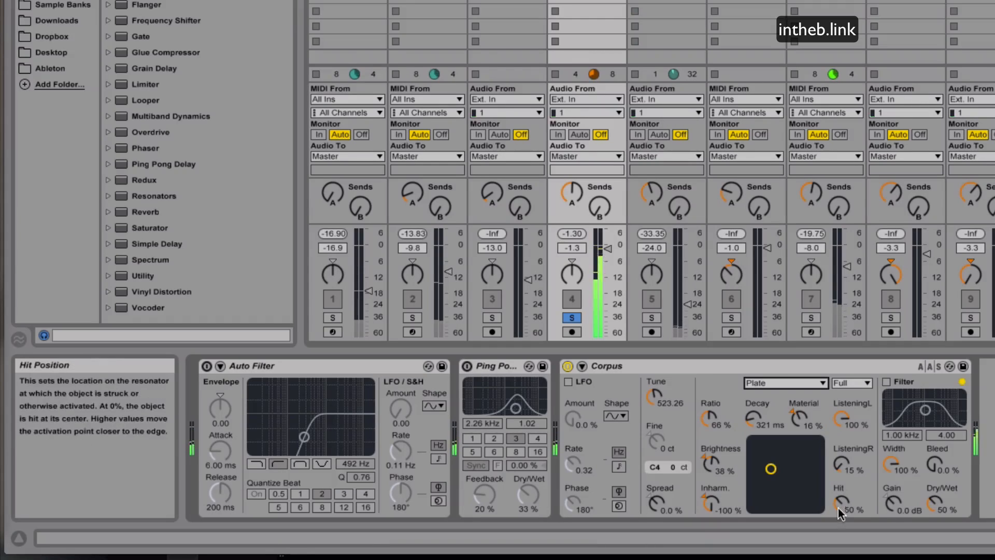
{"action": "left_click_drag", "start_coordinate": [838, 507], "coordinate": [838, 555]}
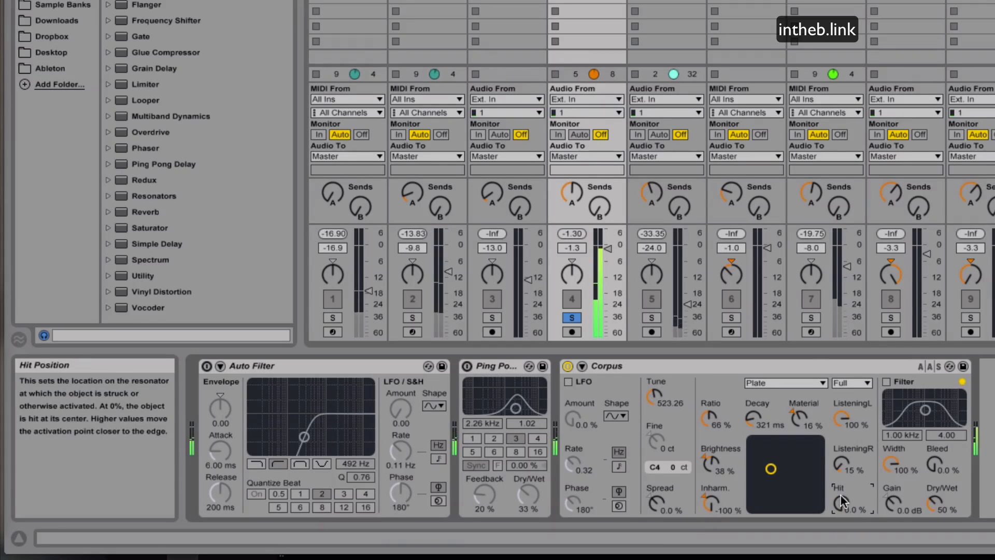
- Audition the Pipe and Tube resonance types, and finish with Corpus on Membrane
{"action": "left_click", "coordinate": [810, 383]}
{"action": "left_click", "coordinate": [806, 459]}
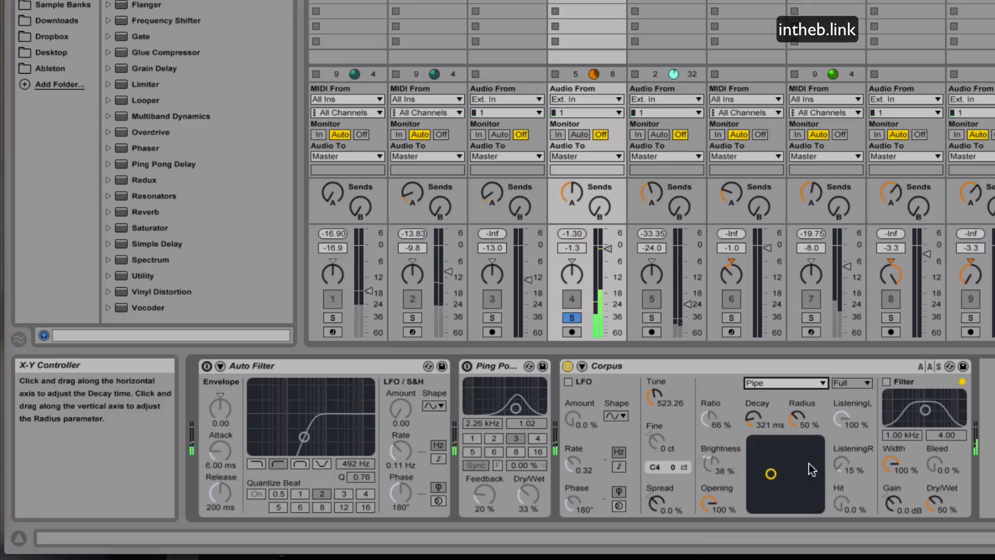
{"action": "left_click", "coordinate": [811, 383]}
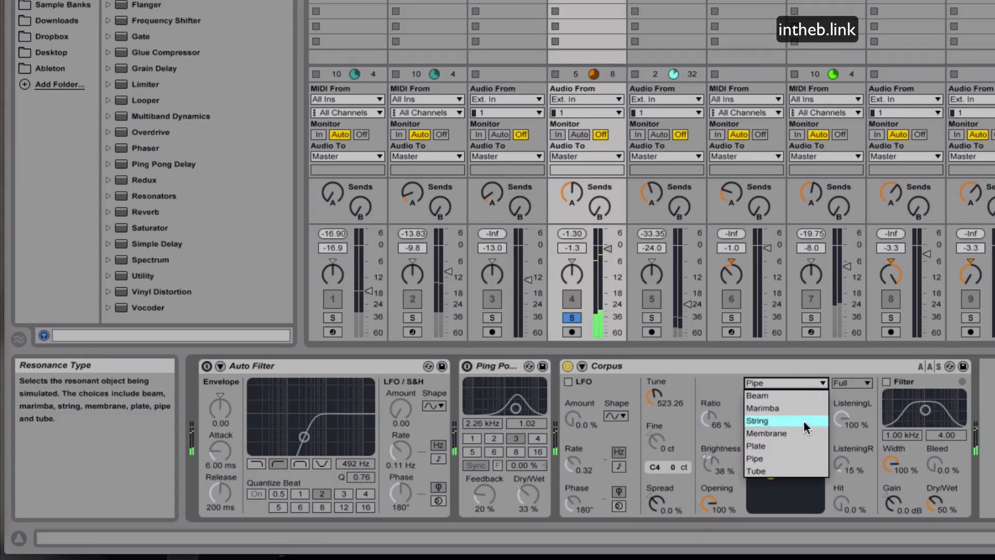
{"action": "left_click", "coordinate": [800, 466]}
{"action": "left_click", "coordinate": [805, 382]}
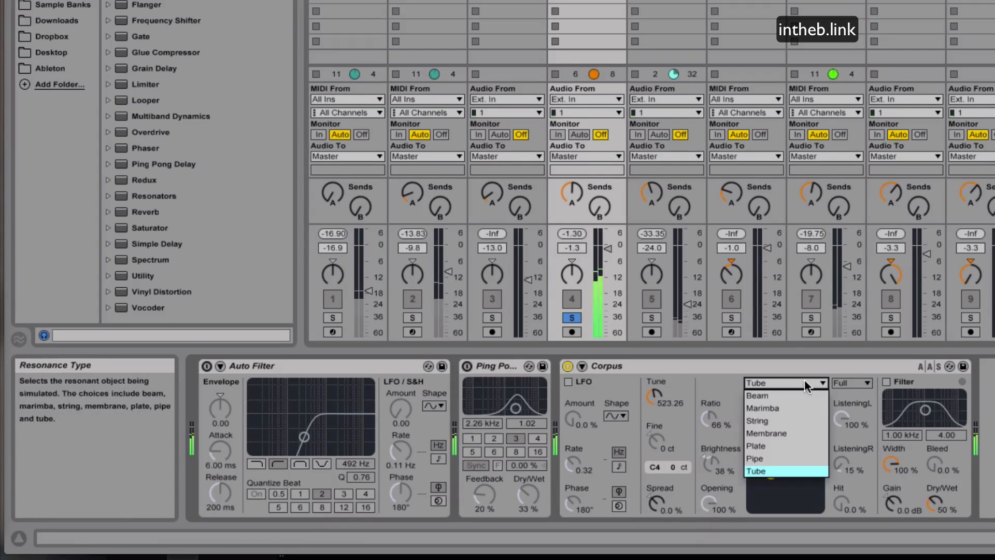
{"action": "left_click", "coordinate": [799, 431]}
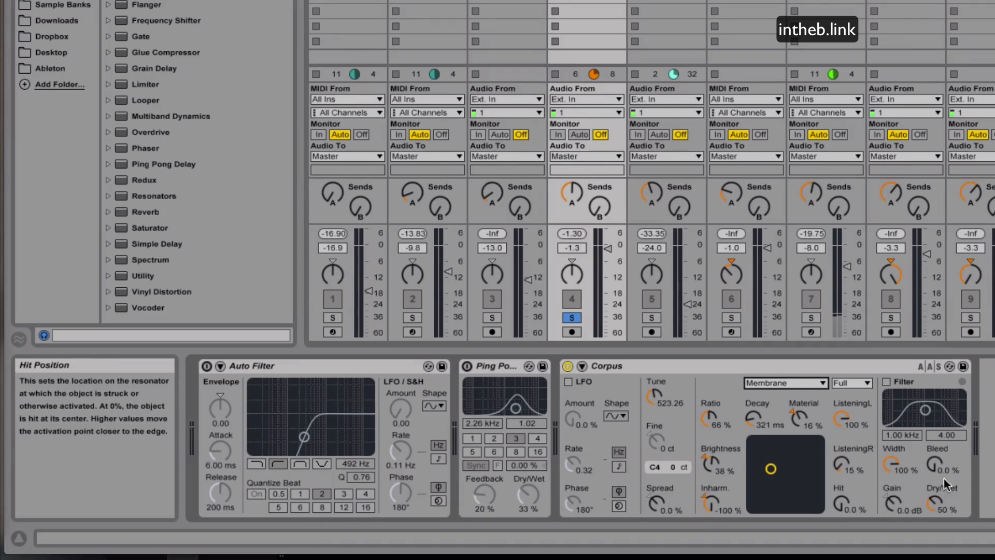
- Compare which Corpus controls the Pipe, Tube and Plate resonance types offer, and return to Membrane
{"action": "left_click", "coordinate": [794, 382]}
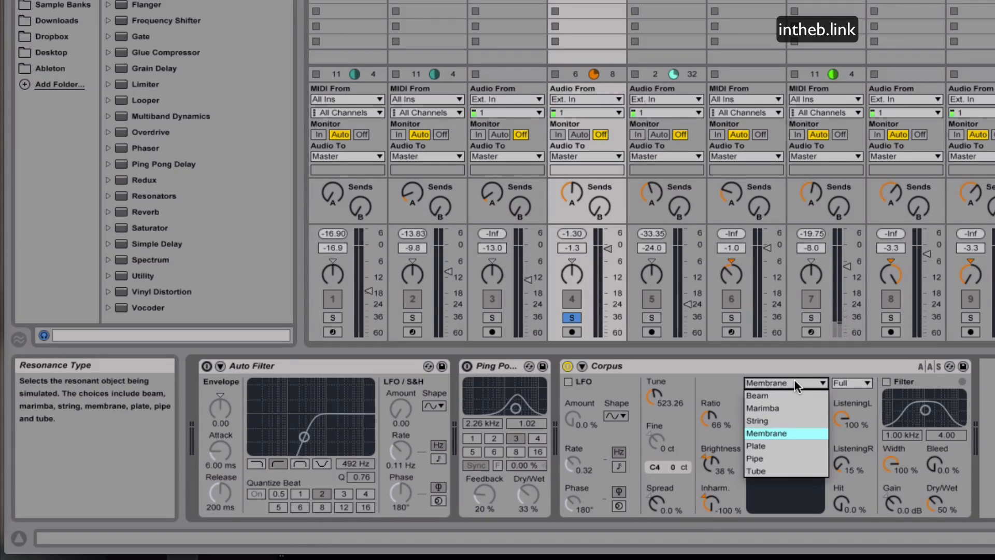
{"action": "left_click", "coordinate": [717, 372]}
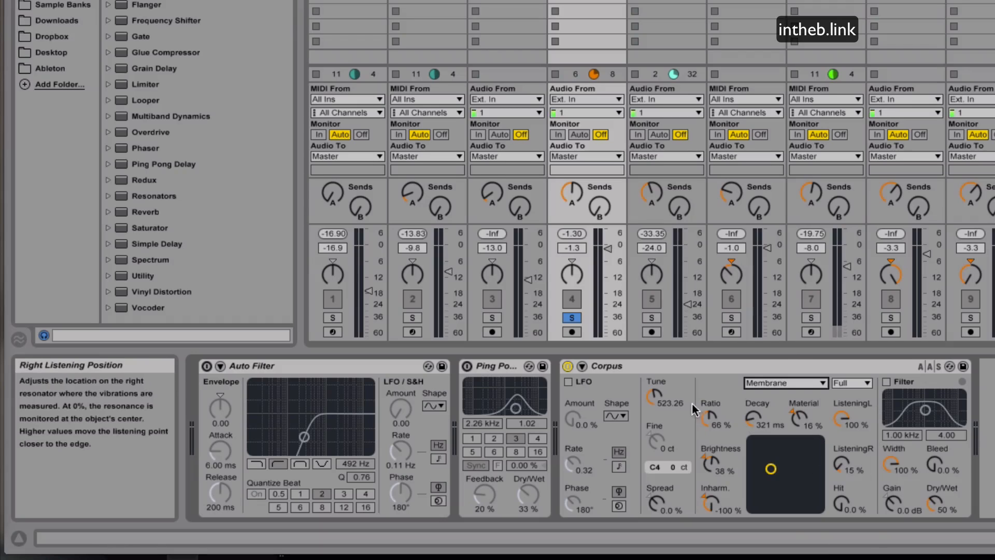
{"action": "left_click", "coordinate": [811, 382]}
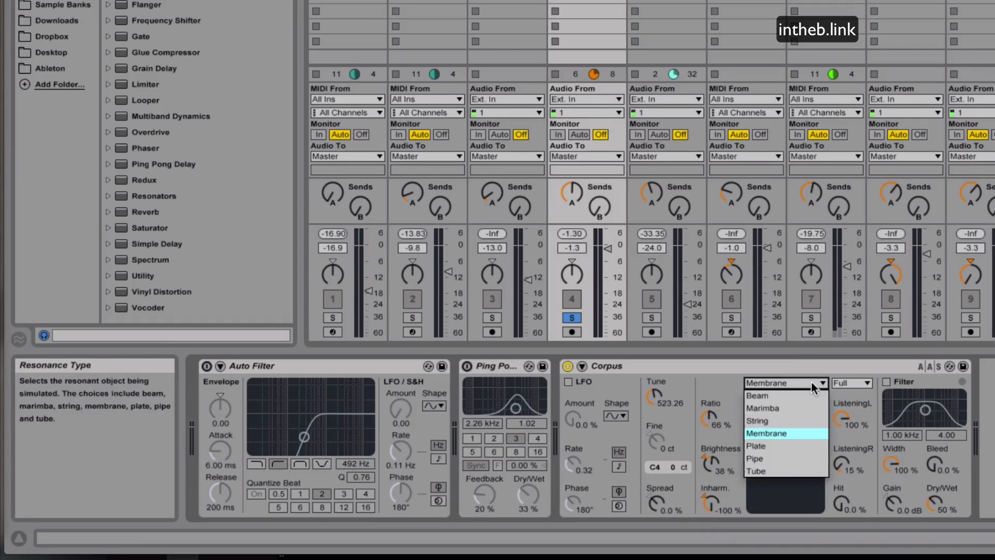
{"action": "left_click", "coordinate": [807, 456]}
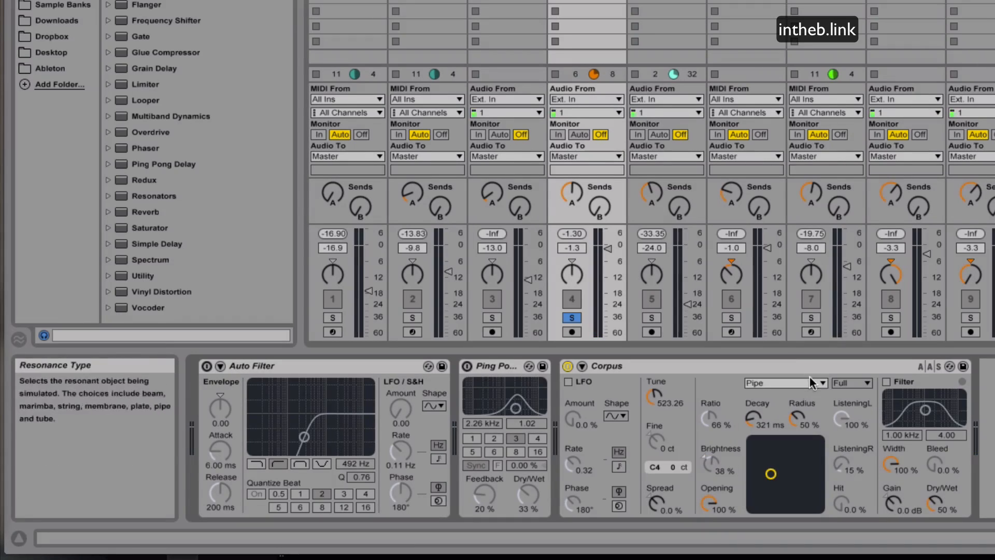
{"action": "left_click", "coordinate": [808, 379]}
{"action": "left_click", "coordinate": [807, 476]}
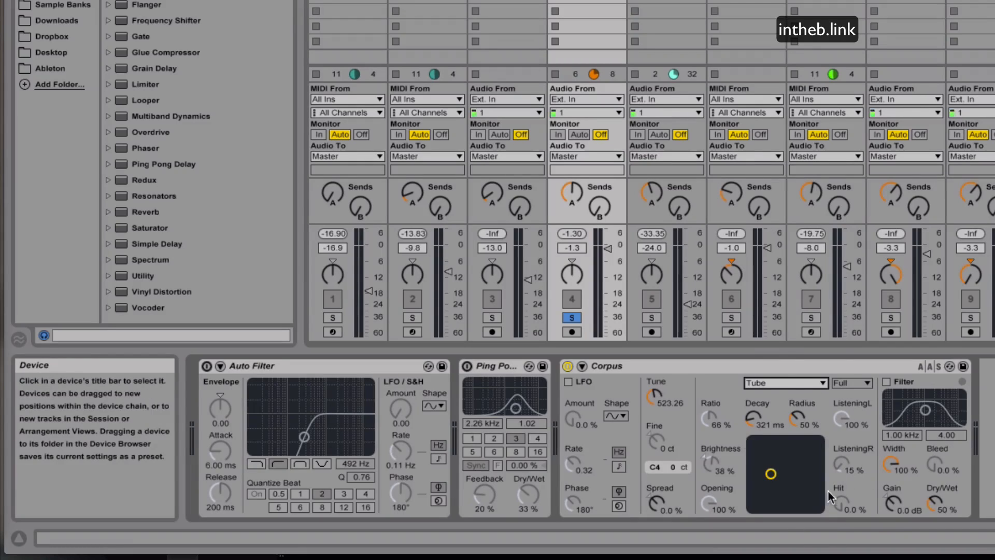
{"action": "left_click", "coordinate": [792, 382]}
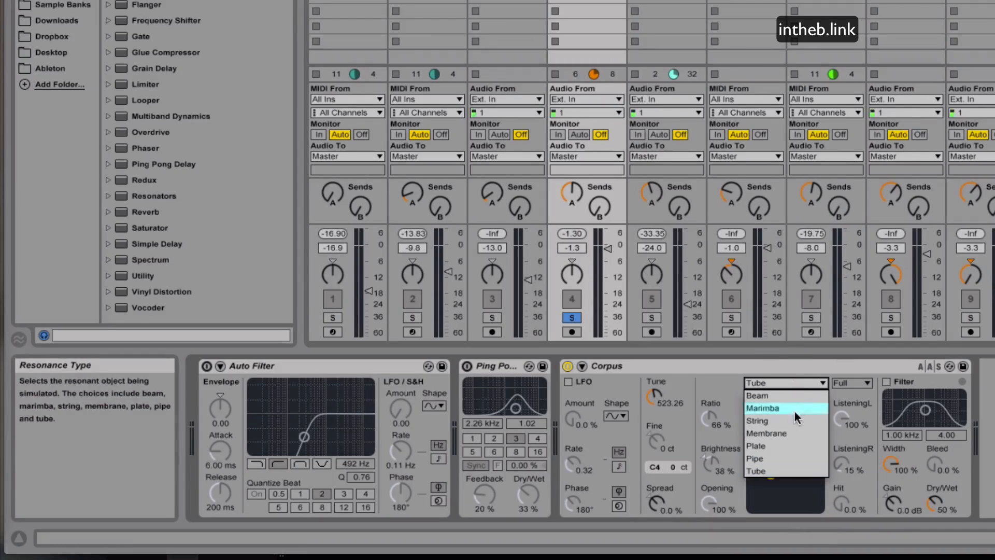
{"action": "left_click", "coordinate": [796, 447]}
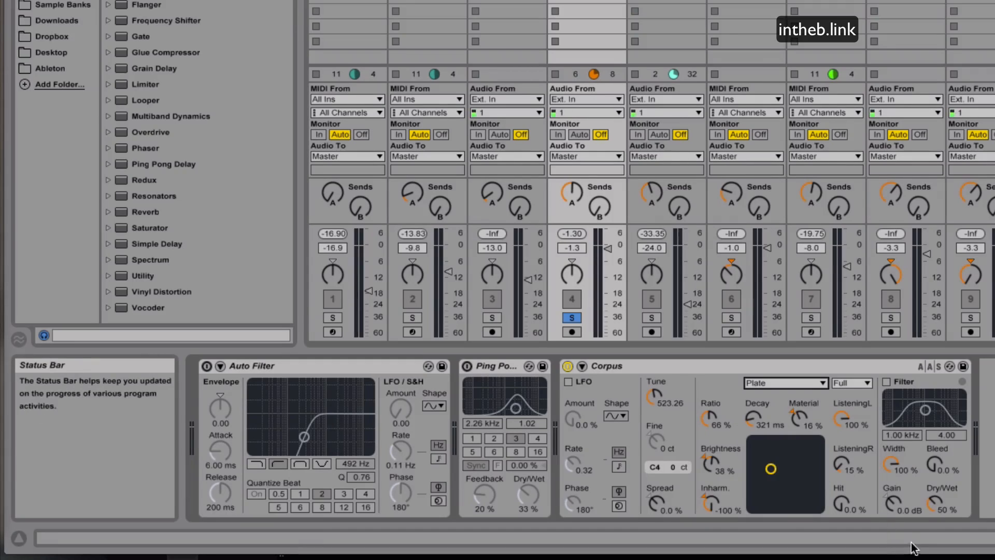
{"action": "left_click", "coordinate": [818, 382]}
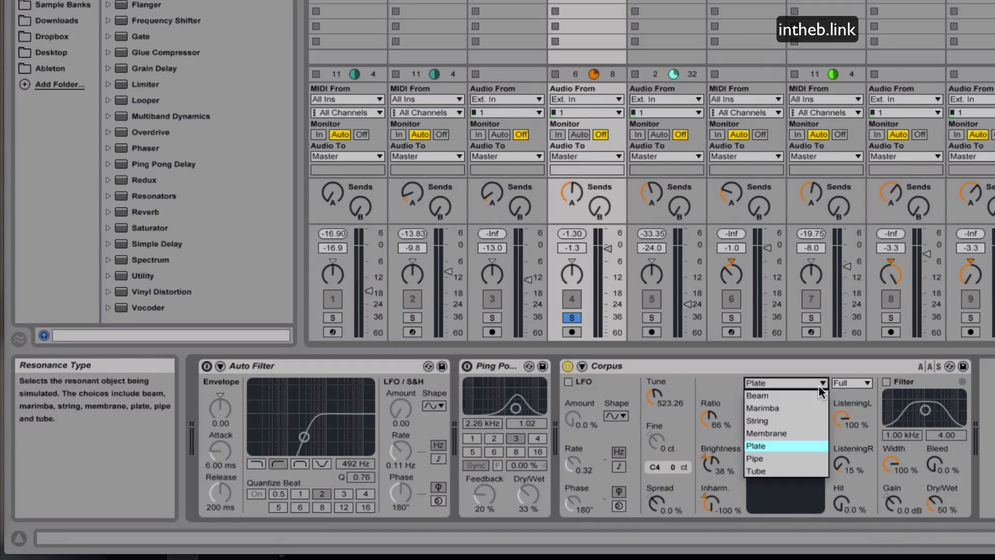
{"action": "left_click", "coordinate": [813, 430]}
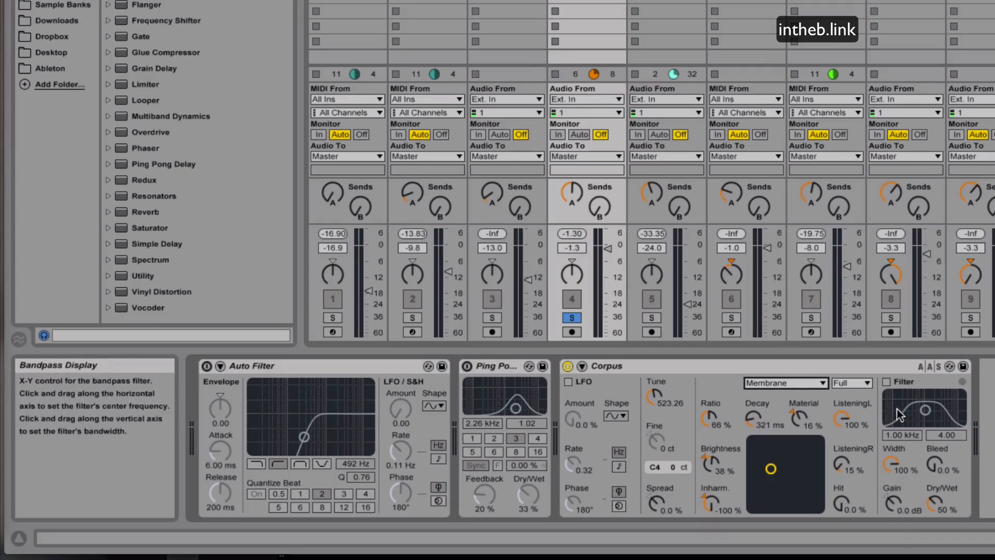
- Switch on Corpus's bandpass filter
{"action": "left_click", "coordinate": [887, 382]}
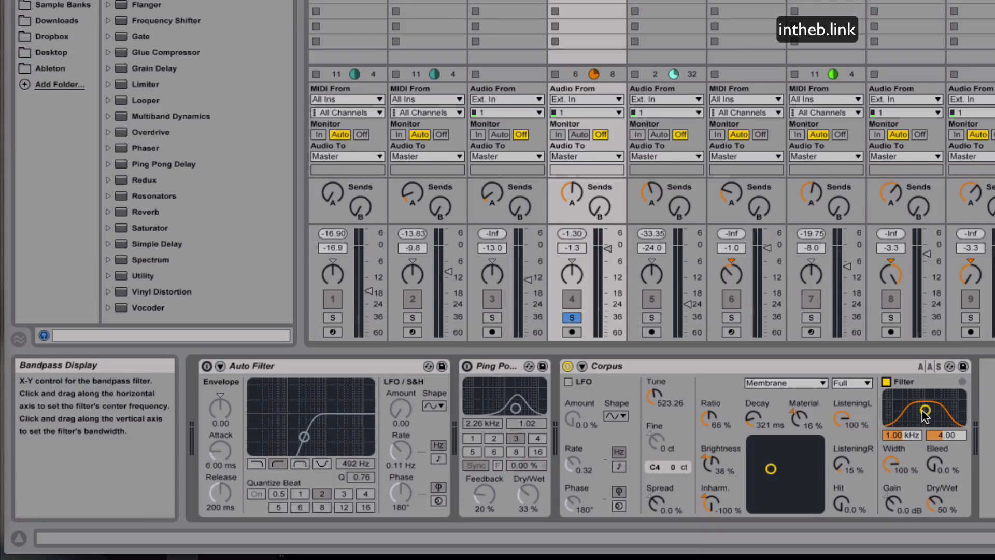
- Sweep Corpus's bandpass filter, leaving it at 726 Hz with a bandwidth of 1.27, and set Inharmonics to -83%
{"action": "mouse_move", "coordinate": [925, 413]}
{"action": "left_mouse_down"}
{"action": "mouse_move", "coordinate": [949, 407]}
{"action": "mouse_move", "coordinate": [900, 410]}
{"action": "mouse_move", "coordinate": [928, 421]}
{"action": "mouse_move", "coordinate": [953, 412]}
{"action": "mouse_move", "coordinate": [899, 412]}
{"action": "mouse_move", "coordinate": [928, 417]}
{"action": "mouse_move", "coordinate": [915, 412]}
{"action": "mouse_move", "coordinate": [962, 398]}
{"action": "mouse_move", "coordinate": [933, 410]}
{"action": "mouse_move", "coordinate": [959, 415]}
{"action": "mouse_move", "coordinate": [888, 417]}
{"action": "mouse_move", "coordinate": [923, 414]}
{"action": "mouse_move", "coordinate": [888, 409]}
{"action": "mouse_move", "coordinate": [918, 403]}
{"action": "left_mouse_up"}
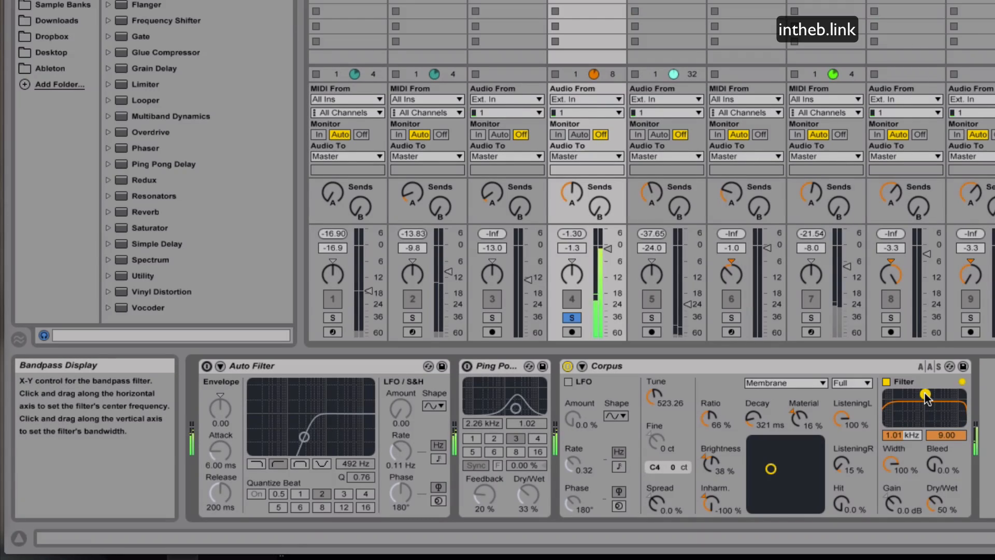
{"action": "mouse_move", "coordinate": [927, 398]}
{"action": "left_mouse_down"}
{"action": "mouse_move", "coordinate": [911, 420]}
{"action": "mouse_move", "coordinate": [938, 421]}
{"action": "mouse_move", "coordinate": [891, 413]}
{"action": "mouse_move", "coordinate": [951, 414]}
{"action": "mouse_move", "coordinate": [923, 414]}
{"action": "left_mouse_up"}
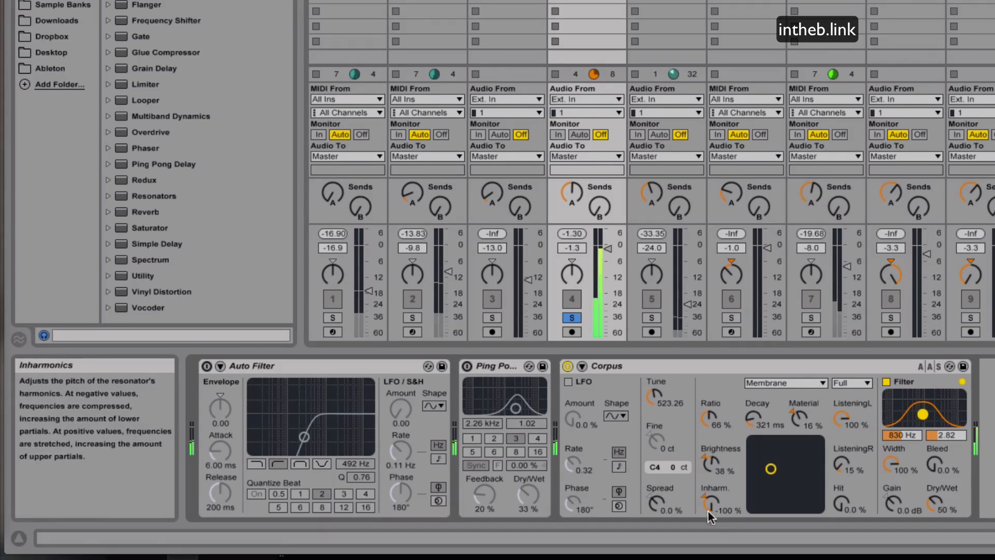
{"action": "mouse_move", "coordinate": [708, 511]}
{"action": "left_mouse_down"}
{"action": "mouse_move", "coordinate": [708, 498]}
{"action": "mouse_move", "coordinate": [708, 510]}
{"action": "left_mouse_up"}
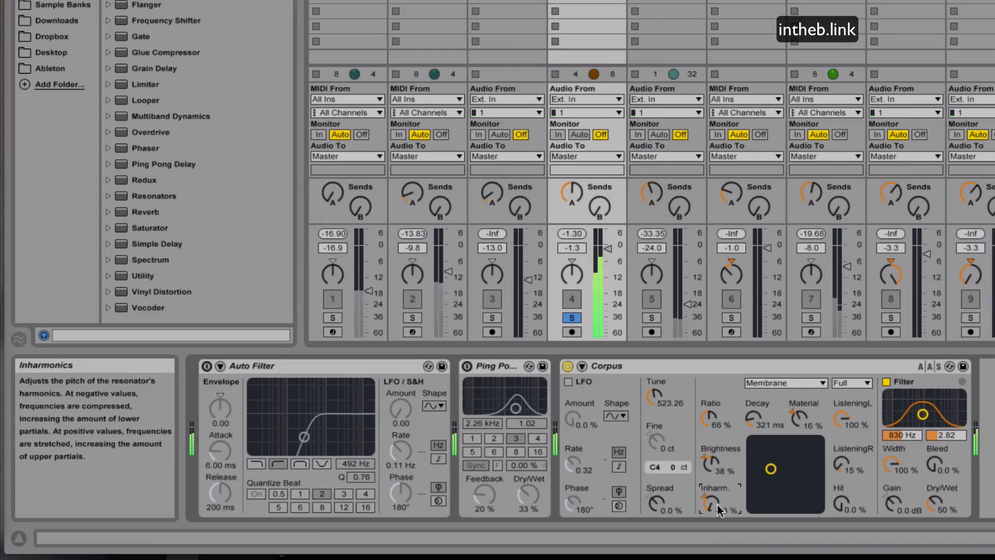
{"action": "left_click_drag", "start_coordinate": [922, 414], "coordinate": [921, 419]}
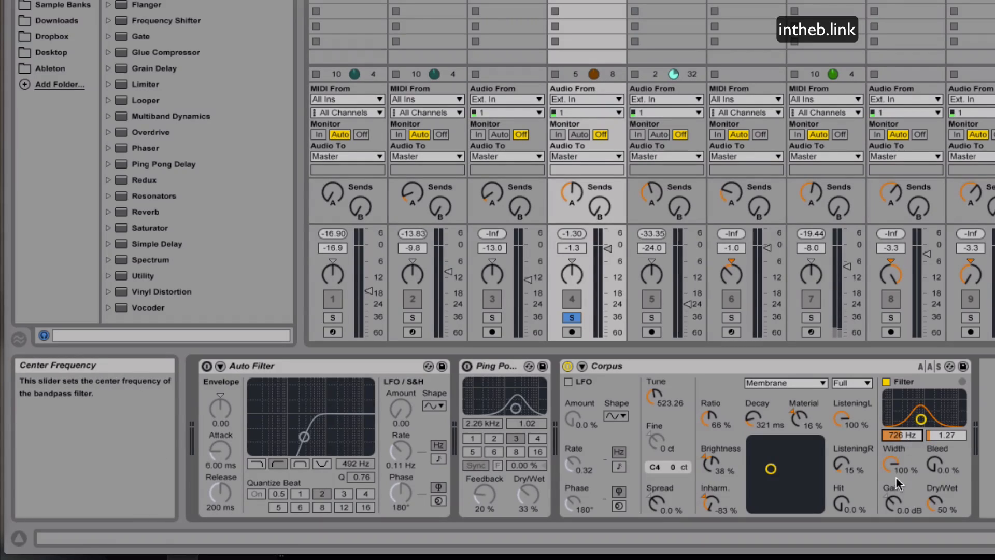
- Audition narrower stereo Width settings on Corpus and return Width to 100%
{"action": "left_click_drag", "start_coordinate": [890, 462], "coordinate": [891, 484]}
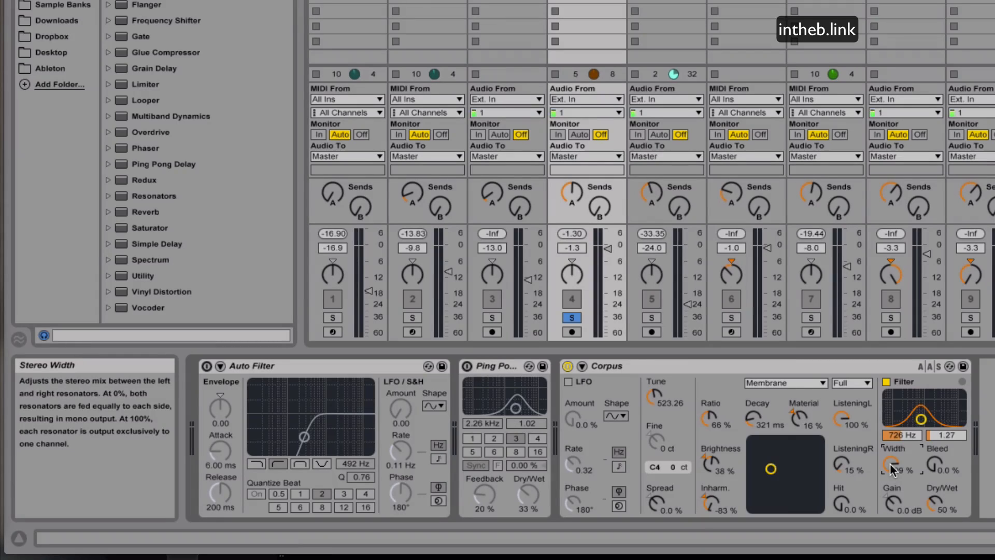
{"action": "left_click_drag", "start_coordinate": [894, 463], "coordinate": [894, 482]}
{"action": "left_click_drag", "start_coordinate": [891, 465], "coordinate": [891, 455]}
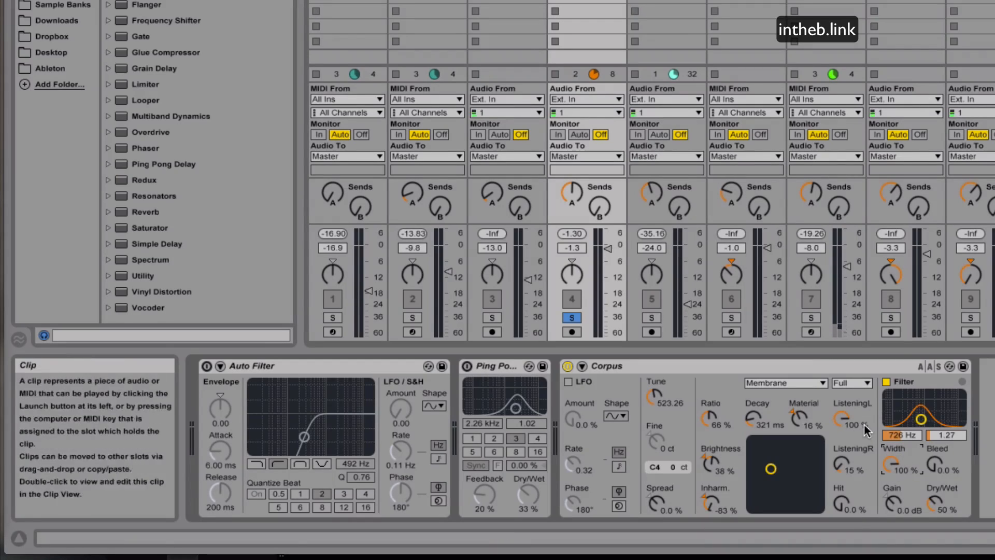
- Raise Corpus's Bleed to 100% and keep the resonator quality at Full
{"action": "left_click", "coordinate": [941, 465]}
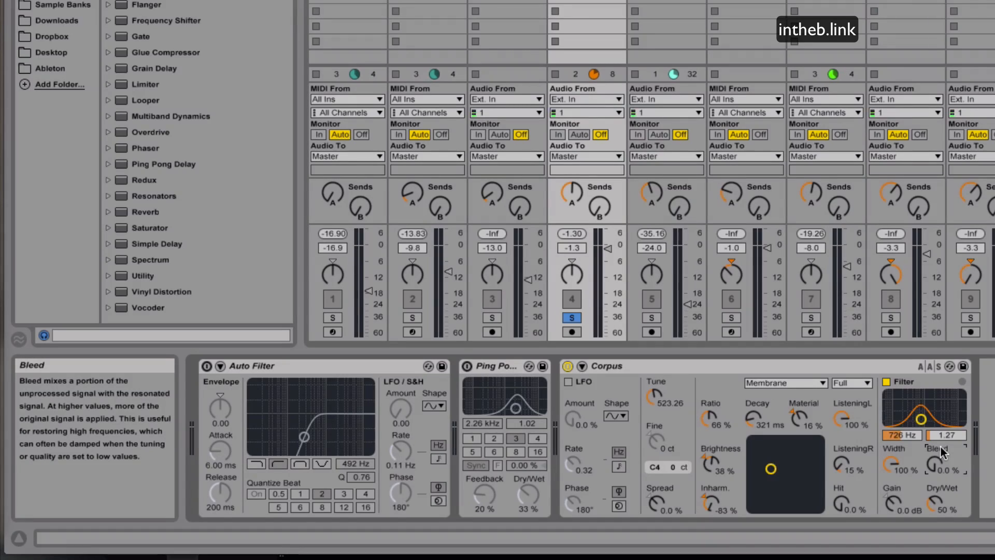
{"action": "mouse_move", "coordinate": [937, 468]}
{"action": "left_mouse_down"}
{"action": "mouse_move", "coordinate": [937, 441]}
{"action": "mouse_move", "coordinate": [937, 488]}
{"action": "mouse_move", "coordinate": [938, 435]}
{"action": "mouse_move", "coordinate": [938, 487]}
{"action": "mouse_move", "coordinate": [938, 461]}
{"action": "left_mouse_up"}
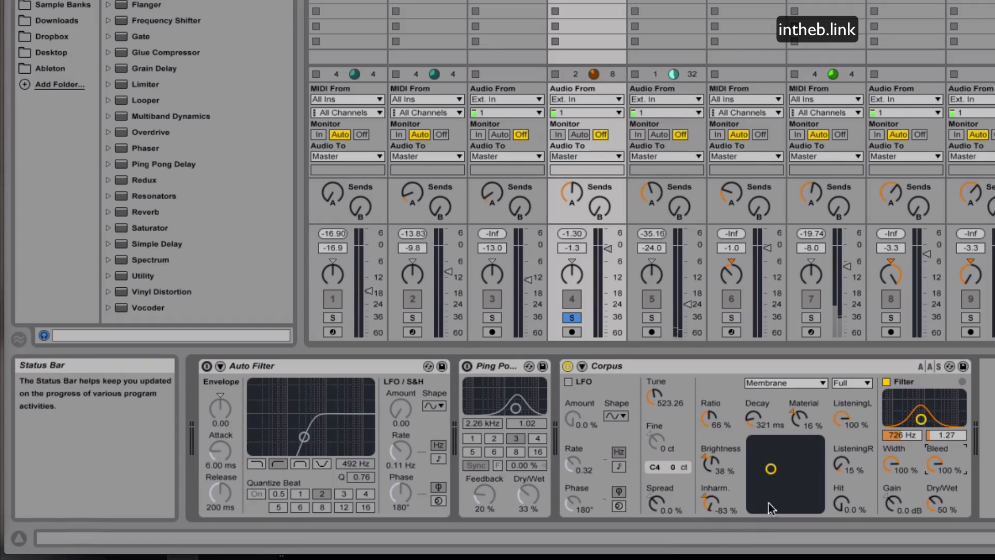
{"action": "left_click", "coordinate": [853, 382]}
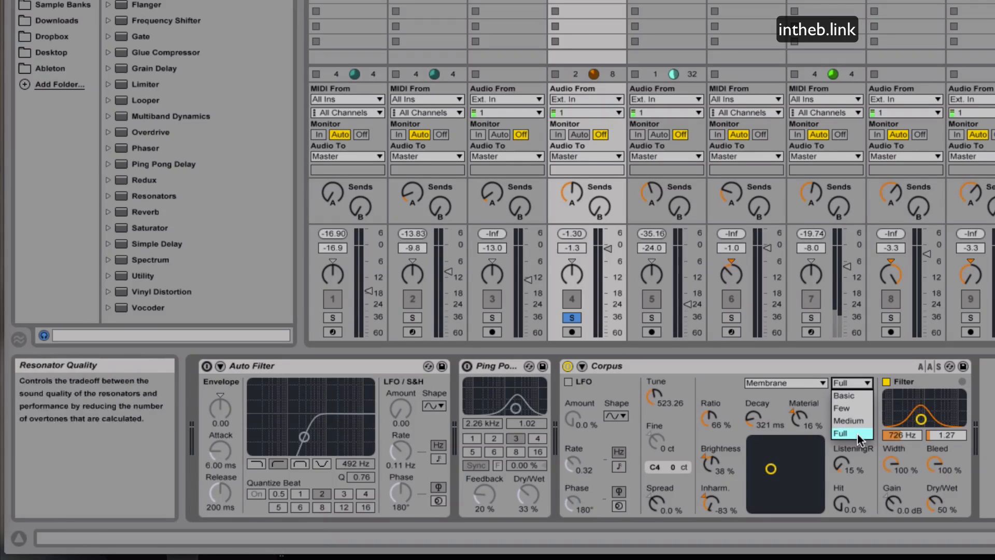
{"action": "left_click", "coordinate": [856, 437]}
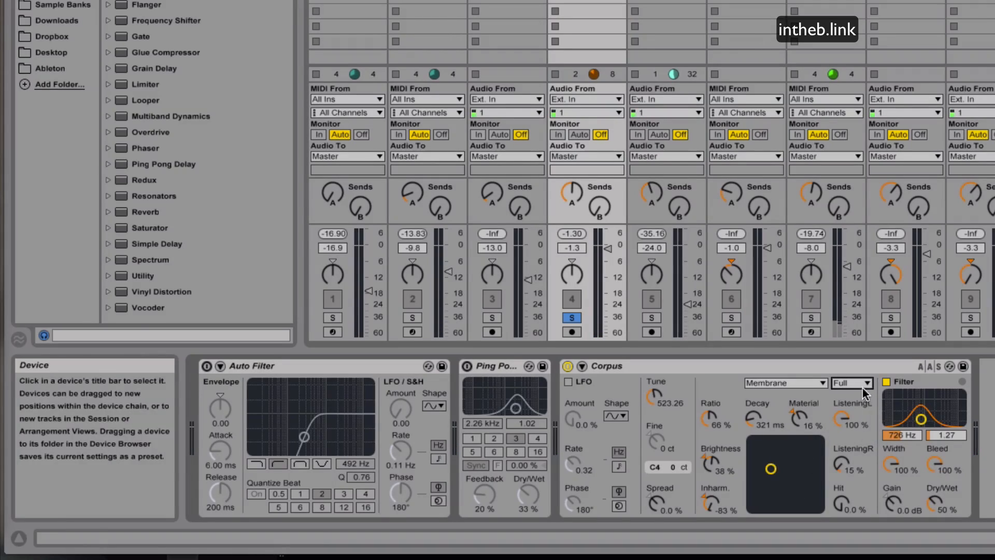
{"action": "left_click_drag", "start_coordinate": [938, 459], "coordinate": [938, 353]}
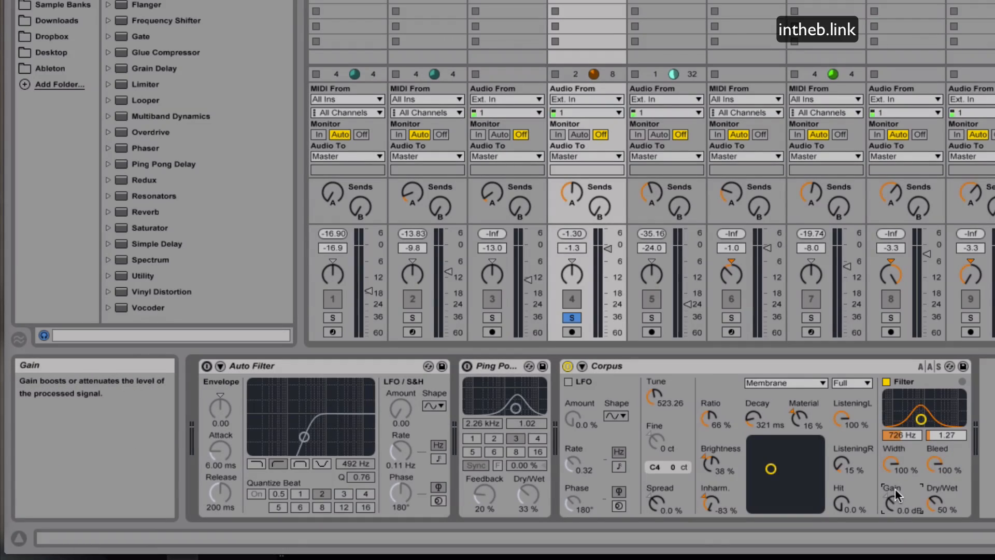
- Audition Corpus's Gain and Dry/Wet mix, leaving Gain at 3.1 dB and Dry/Wet at 40%
{"action": "left_click_drag", "start_coordinate": [893, 506], "coordinate": [893, 467]}
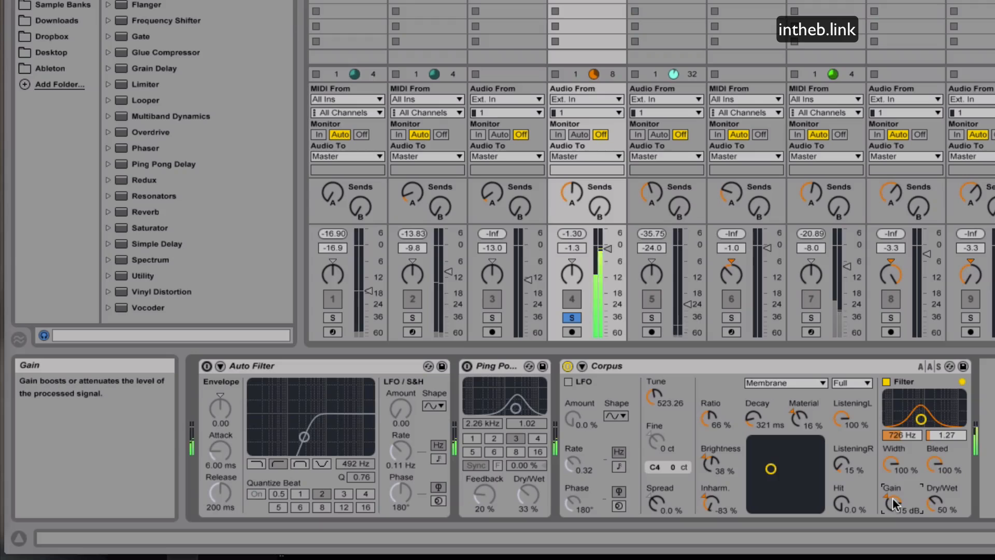
{"action": "left_click_drag", "start_coordinate": [893, 467], "coordinate": [894, 499]}
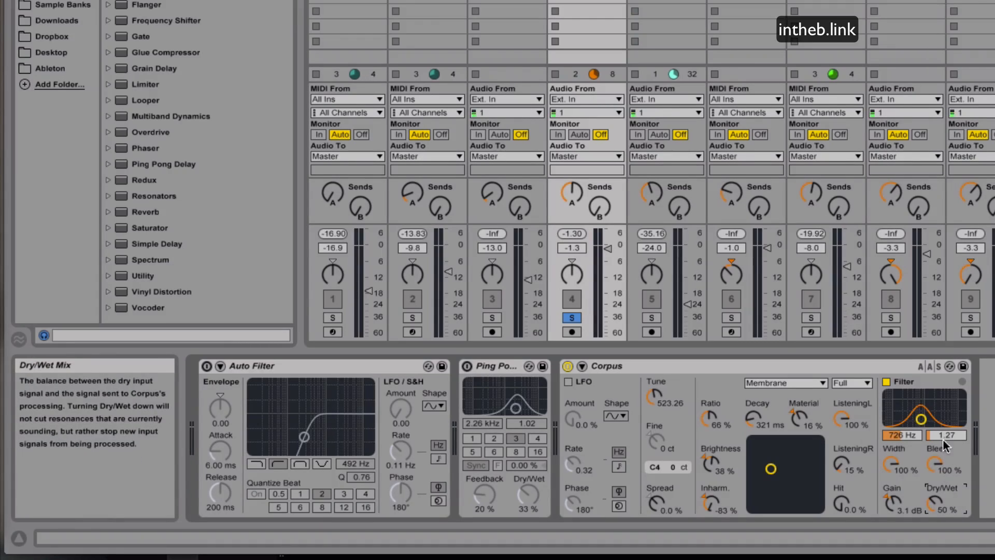
{"action": "left_click_drag", "start_coordinate": [936, 505], "coordinate": [933, 544]}
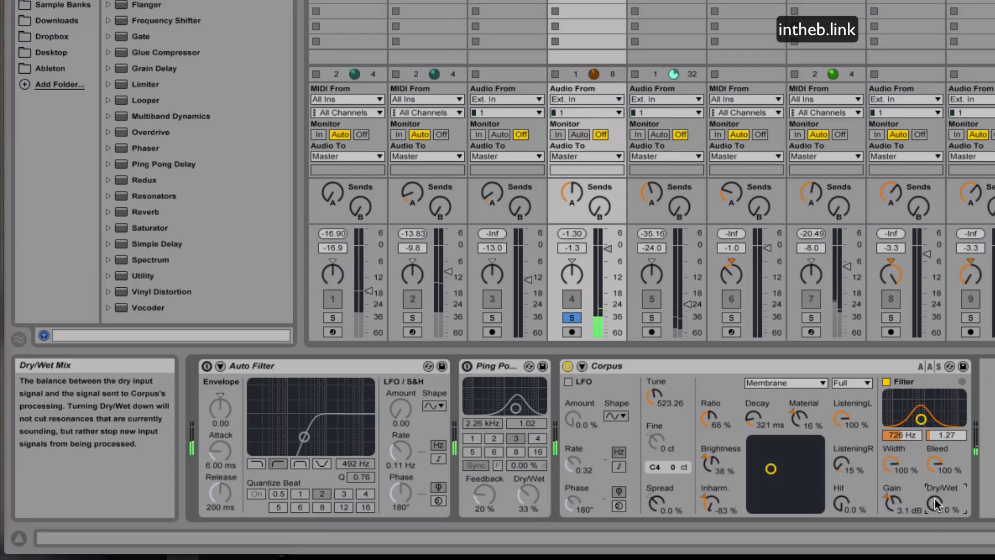
{"action": "left_click_drag", "start_coordinate": [932, 503], "coordinate": [932, 486]}
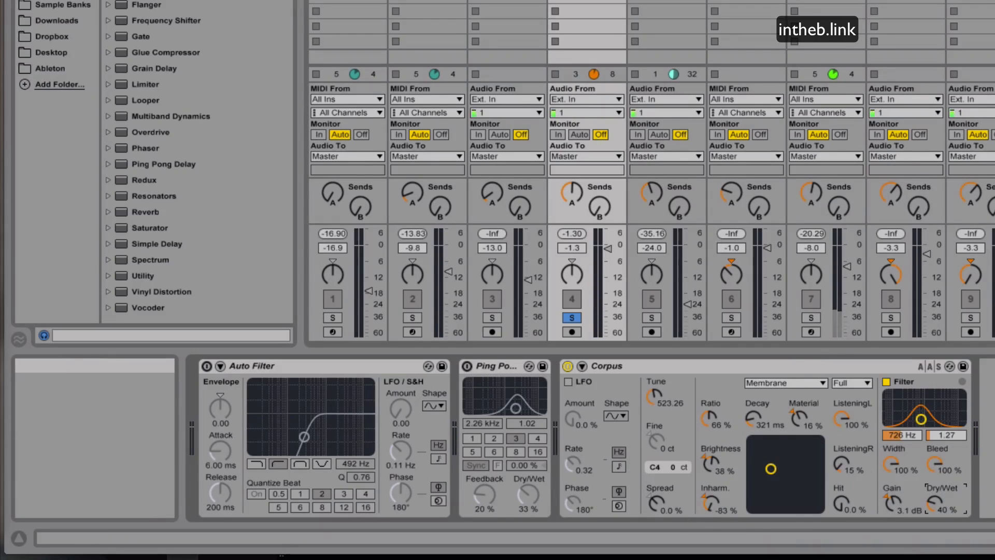
- Switch on Corpus's LFO, look through its waveforms but keep the sine shape, and raise the LFO Amount to 100%
{"action": "left_click", "coordinate": [567, 382]}
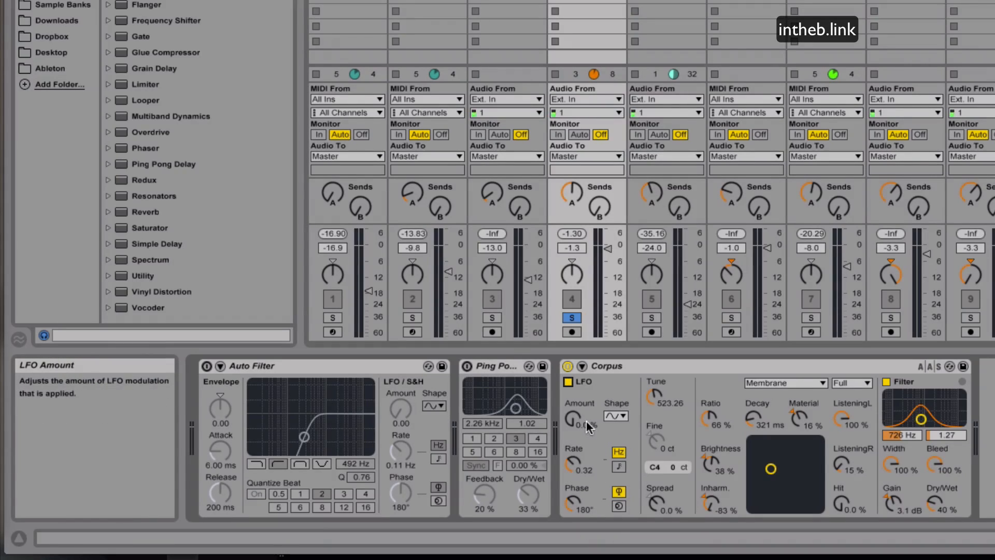
{"action": "left_click", "coordinate": [622, 414]}
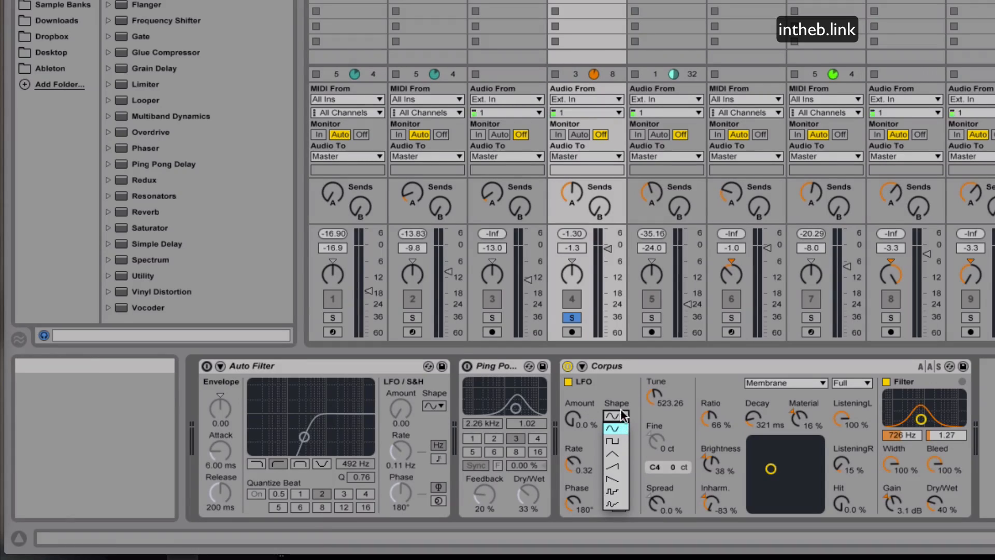
{"action": "left_click", "coordinate": [620, 410]}
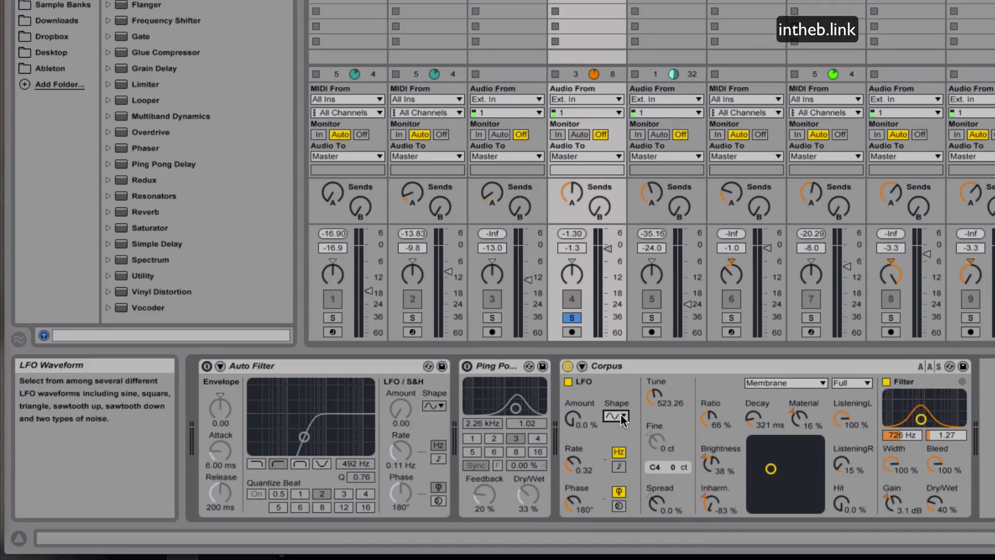
{"action": "left_click", "coordinate": [620, 413]}
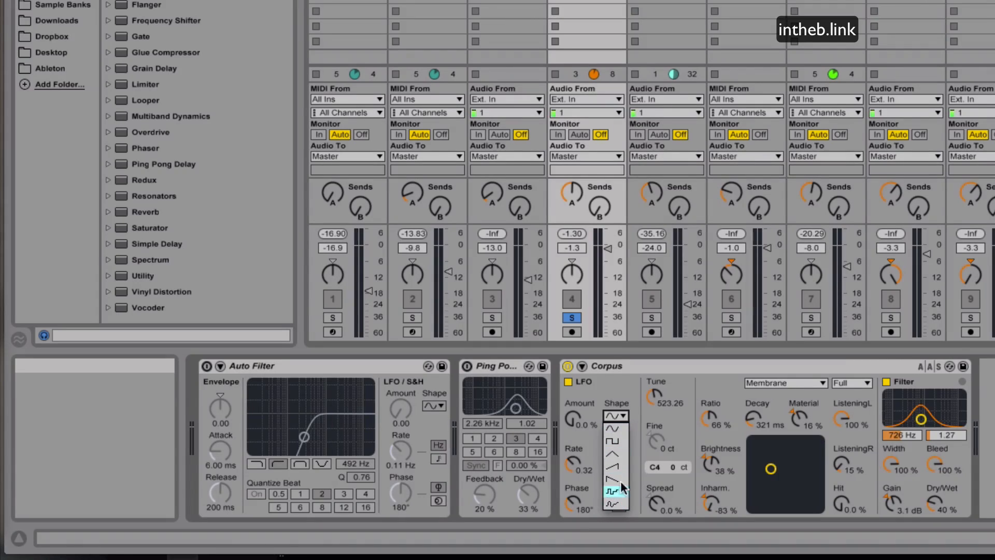
{"action": "left_click", "coordinate": [621, 427]}
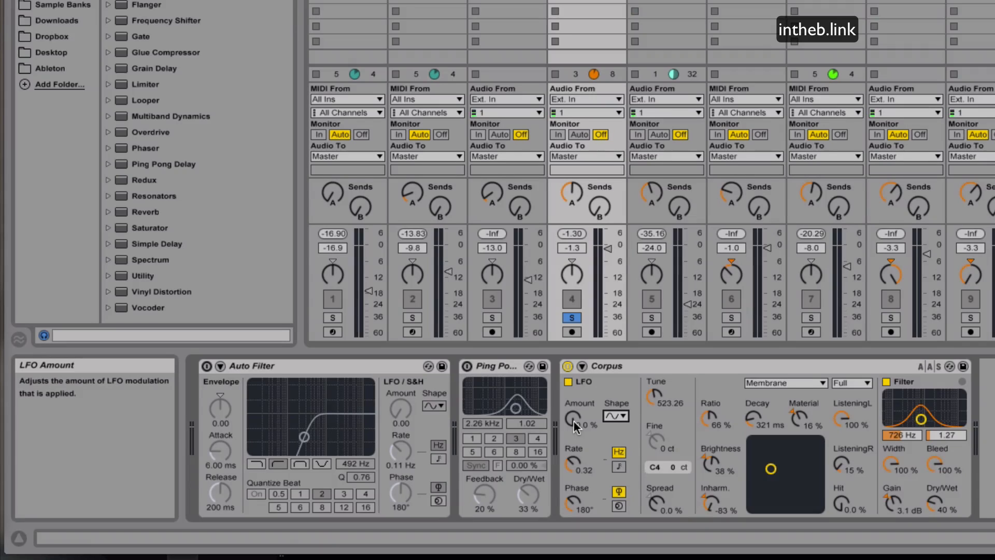
{"action": "left_click_drag", "start_coordinate": [574, 421], "coordinate": [574, 369]}
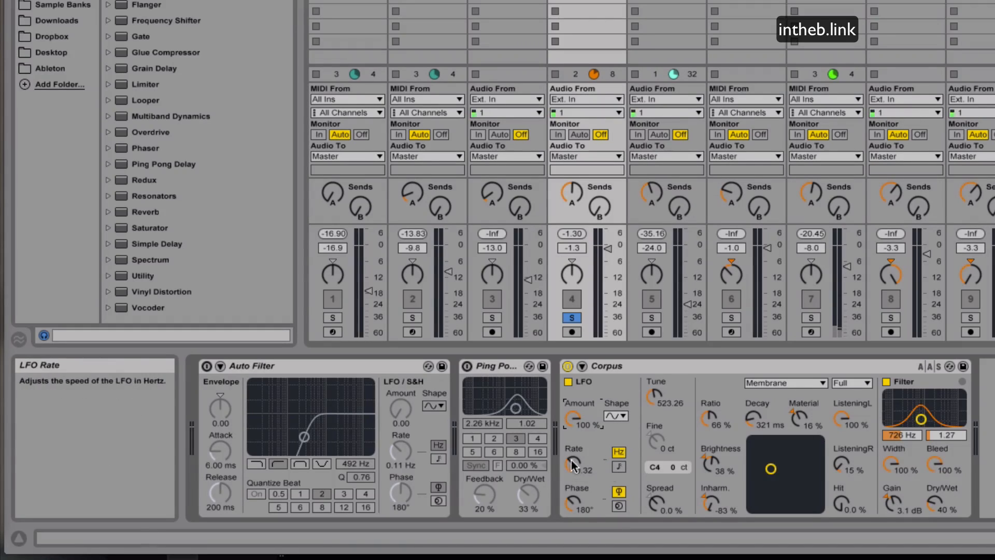
- Sync Corpus's LFO to the tempo and set its synced Rate to 1
{"action": "left_click", "coordinate": [617, 469]}
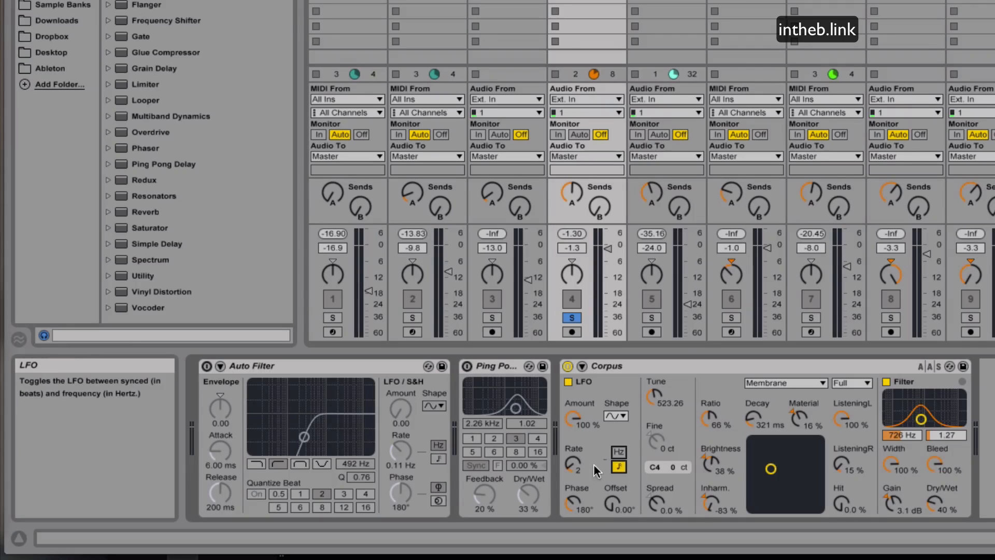
{"action": "left_click", "coordinate": [572, 463]}
{"action": "mouse_move", "coordinate": [572, 463]}
{"action": "left_mouse_down"}
{"action": "mouse_move", "coordinate": [572, 396]}
{"action": "mouse_move", "coordinate": [573, 467]}
{"action": "mouse_move", "coordinate": [570, 457]}
{"action": "left_mouse_up"}
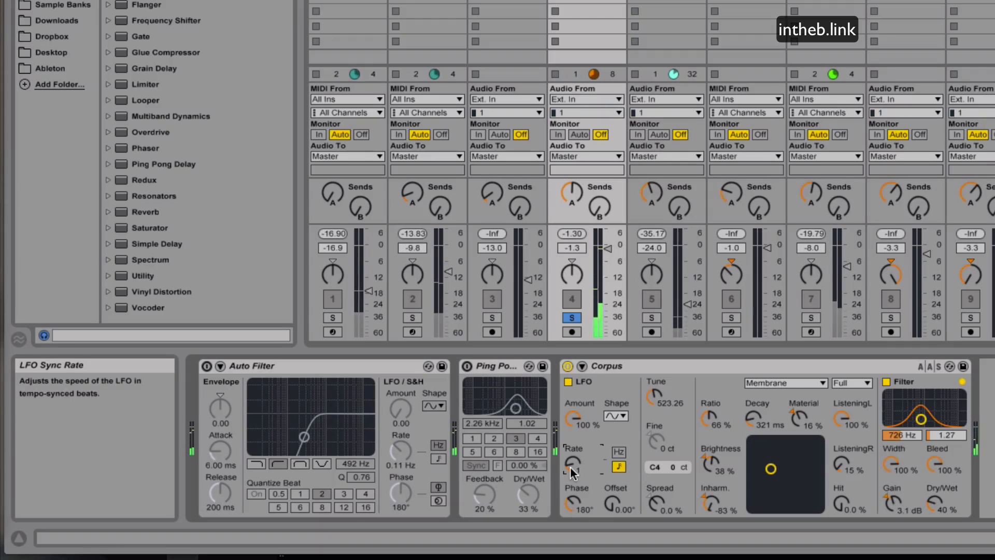
- Reduce the LFO Amount to 34% and try out the LFO Offset, leaving it at 0.00°
{"action": "left_click_drag", "start_coordinate": [576, 418], "coordinate": [575, 394]}
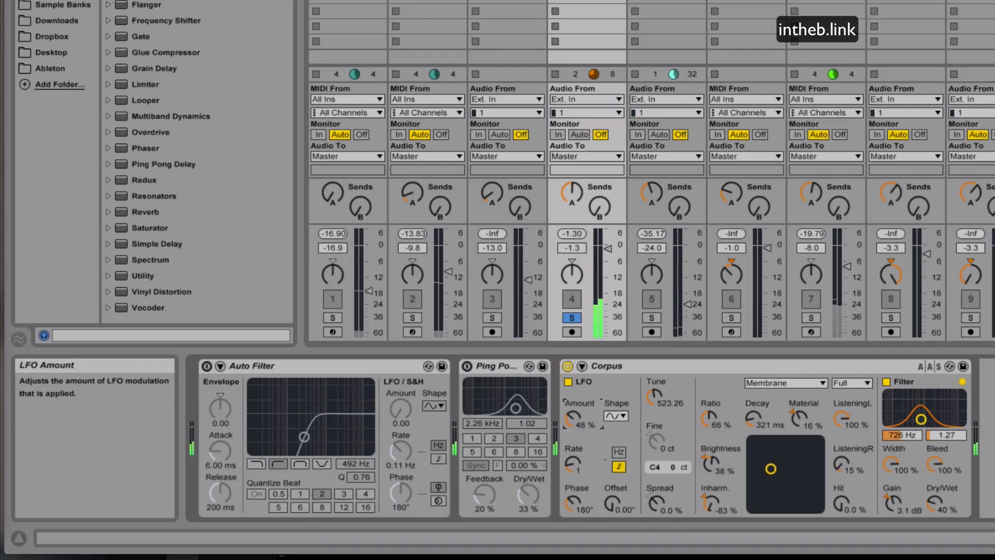
{"action": "left_click_drag", "start_coordinate": [573, 417], "coordinate": [573, 423]}
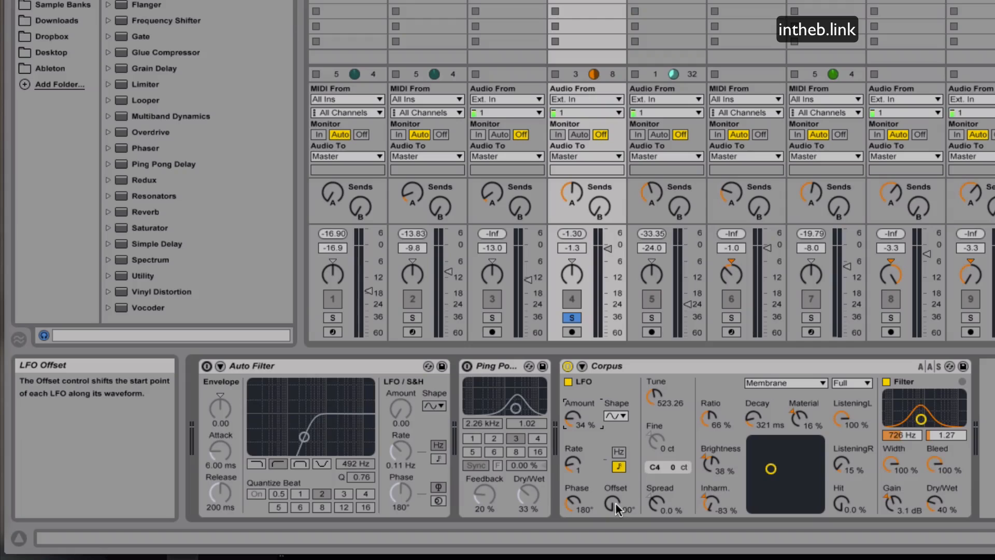
{"action": "left_click_drag", "start_coordinate": [615, 505], "coordinate": [616, 534]}
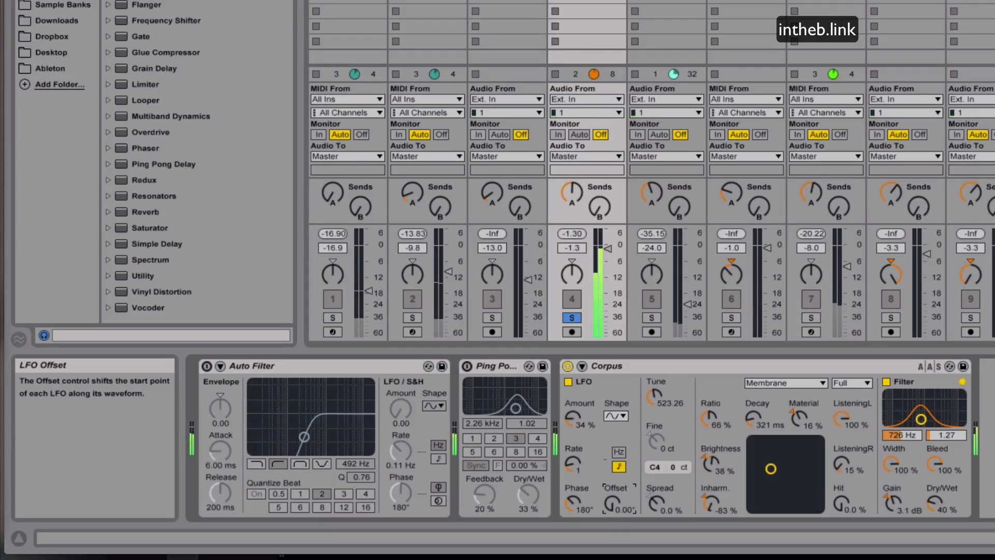
- Return the LFO rate to Hz and change its stereo mode from Phase to Spin with Spin at 50%
{"action": "left_click", "coordinate": [619, 453]}
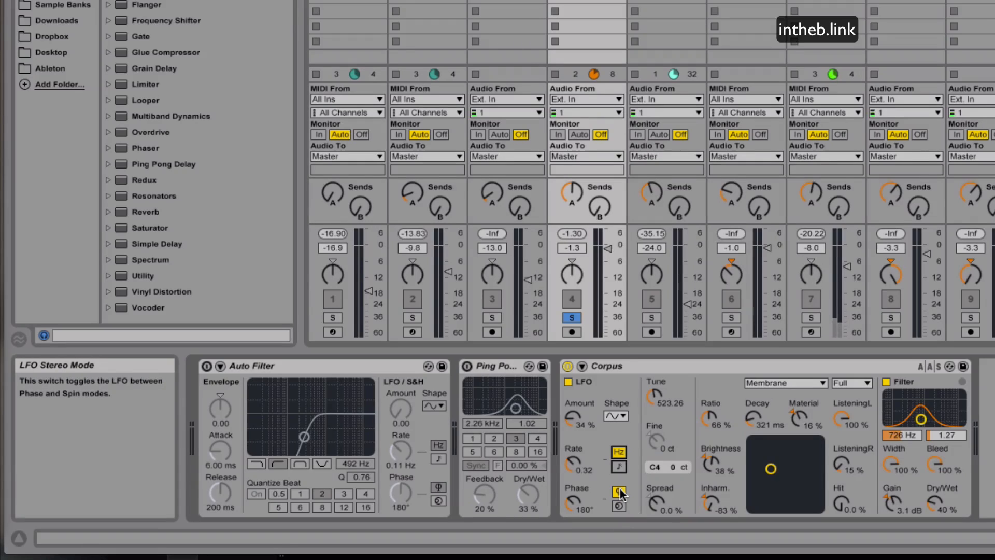
{"action": "left_click", "coordinate": [619, 506]}
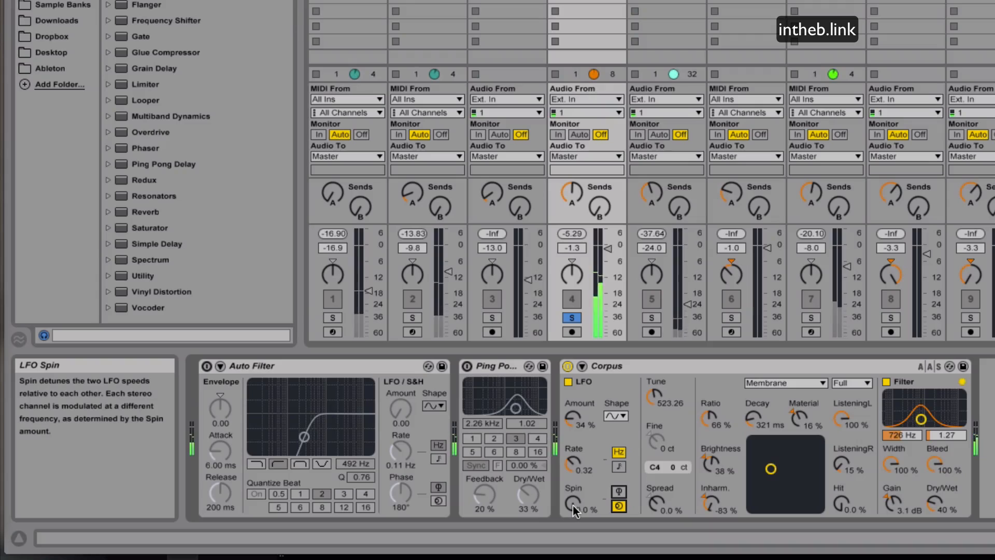
{"action": "left_click_drag", "start_coordinate": [574, 505], "coordinate": [578, 510]}
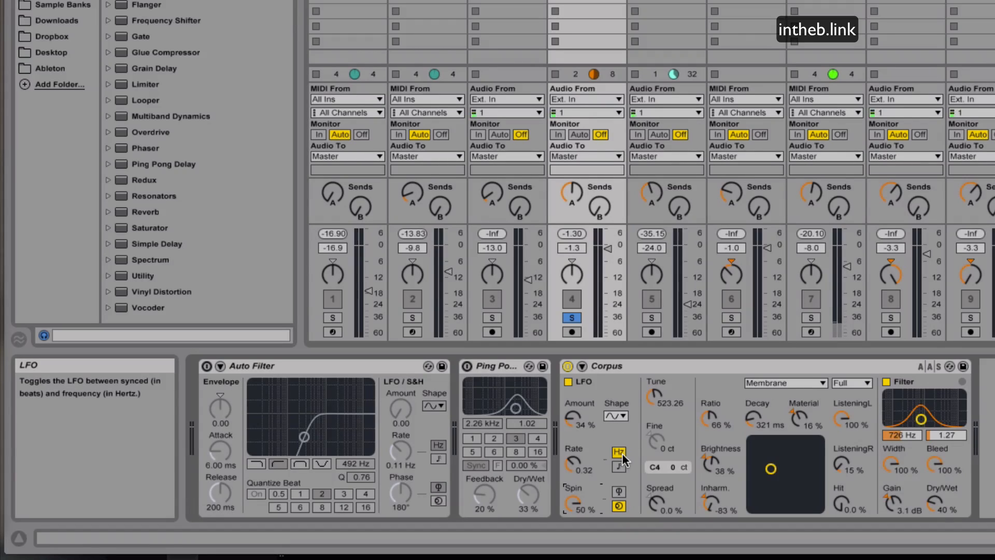
- Show Corpus's sidechain settings, take MIDI from 7-Shaperello Pad, and enable Frequency with Last note priority
{"action": "left_click", "coordinate": [581, 367]}
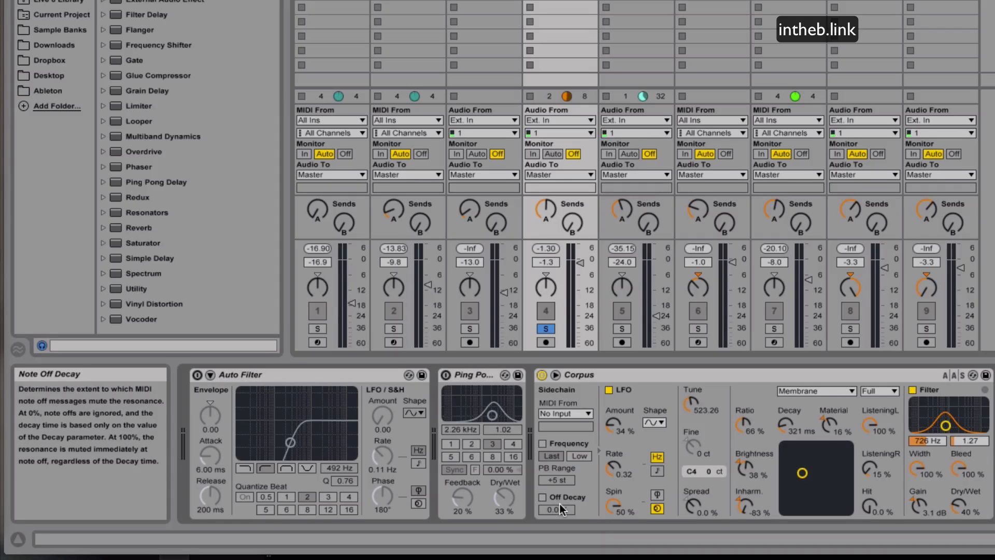
{"action": "left_click", "coordinate": [587, 415]}
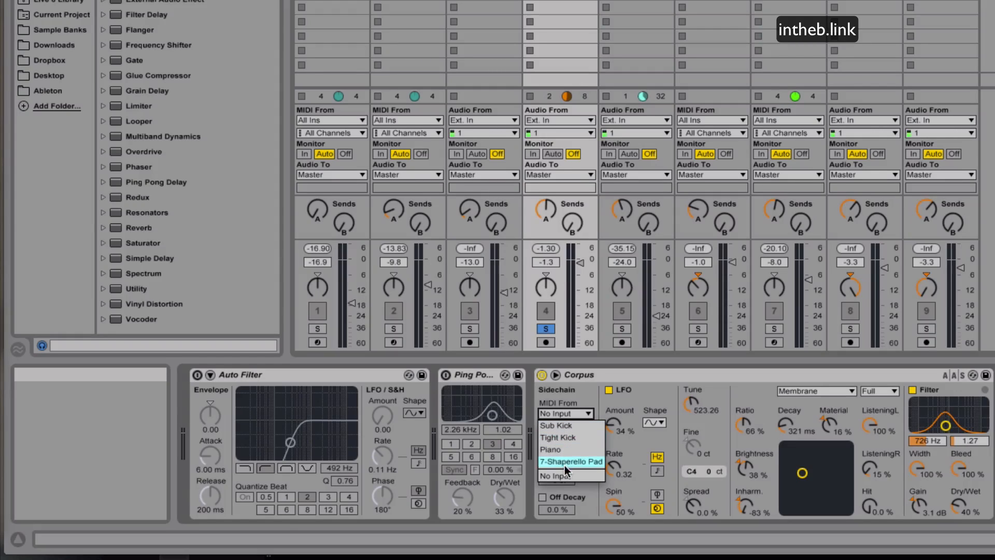
{"action": "left_click", "coordinate": [571, 460]}
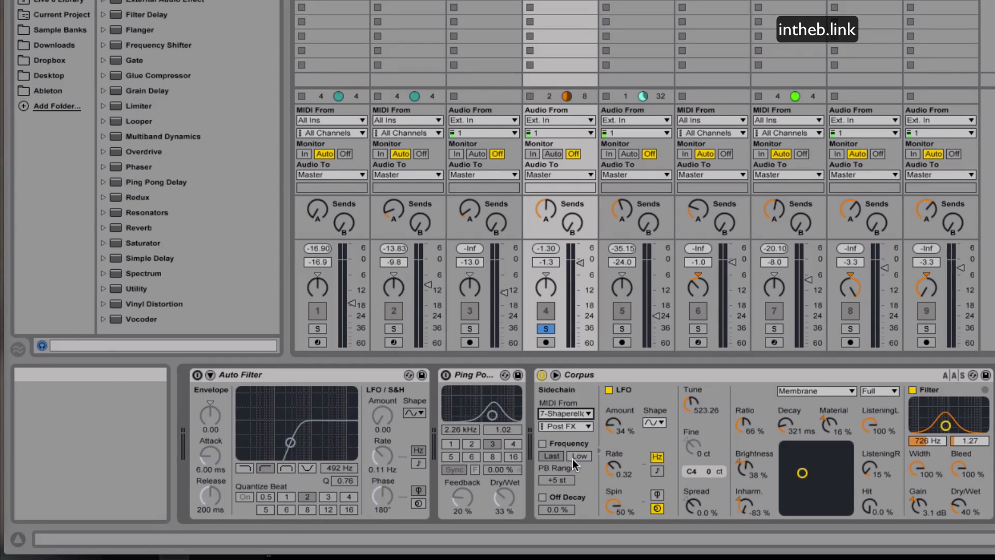
{"action": "left_click", "coordinate": [545, 444]}
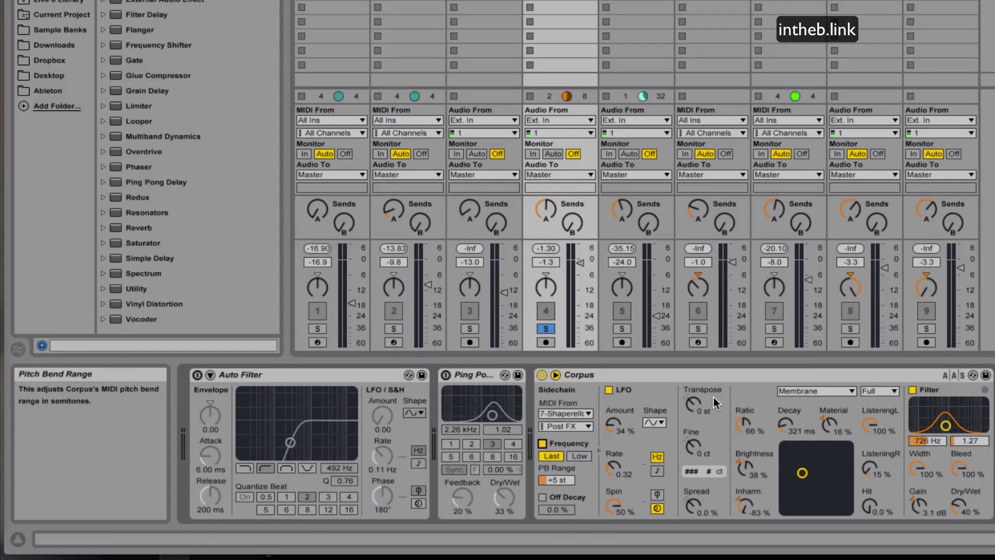
- Try Corpus's Transpose and Fine controls for the MIDI-driven tuning, and return both to 0
{"action": "left_click_drag", "start_coordinate": [695, 403], "coordinate": [695, 384]}
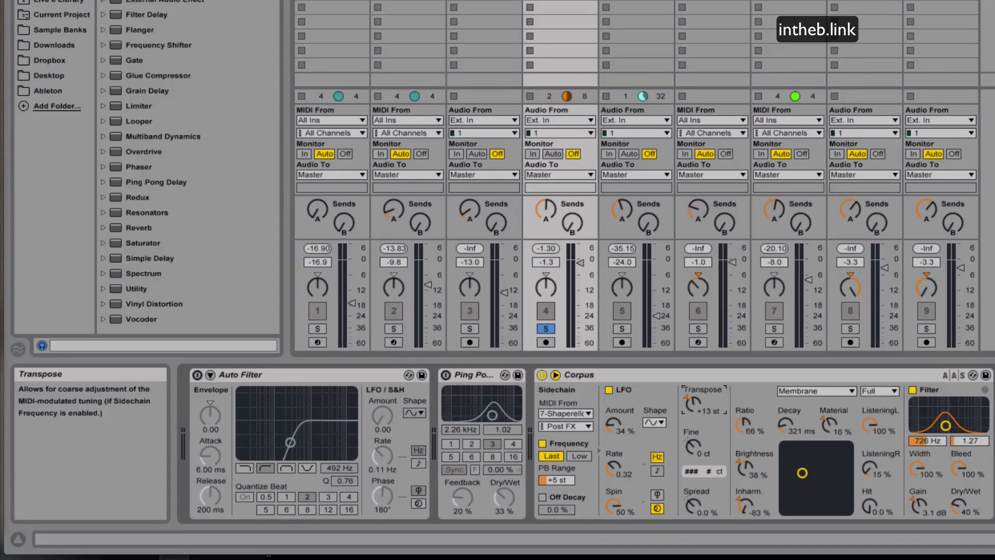
{"action": "mouse_move", "coordinate": [695, 384]}
{"action": "left_mouse_down"}
{"action": "mouse_move", "coordinate": [695, 456]}
{"action": "mouse_move", "coordinate": [695, 394]}
{"action": "mouse_move", "coordinate": [688, 402]}
{"action": "left_mouse_up"}
{"action": "left_click", "coordinate": [686, 397]}
{"action": "mouse_move", "coordinate": [693, 448]}
{"action": "left_mouse_down"}
{"action": "mouse_move", "coordinate": [694, 424]}
{"action": "mouse_move", "coordinate": [685, 439]}
{"action": "left_mouse_up"}
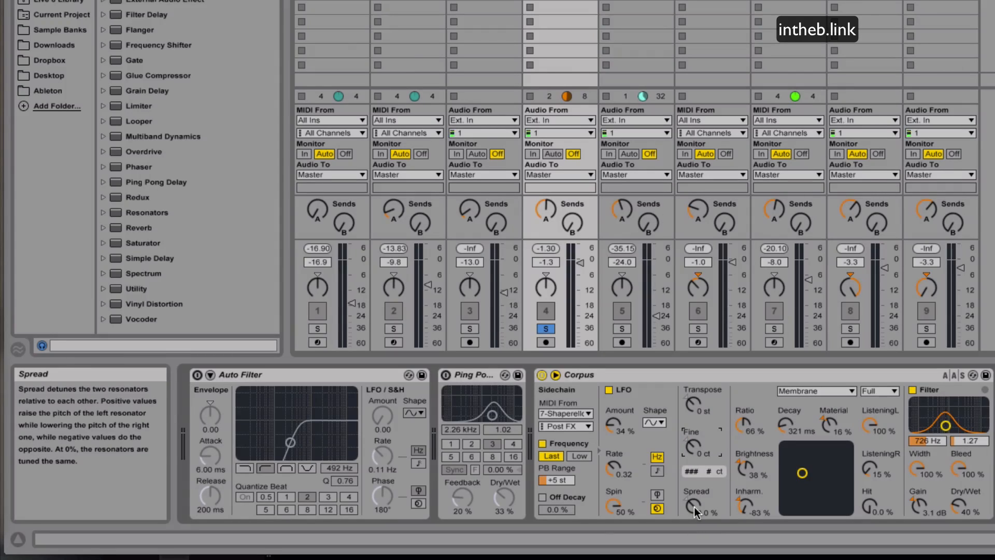
- Try Corpus's Spread, transpose the MIDI-driven tuning to +12 st and down to about -16 st, and return both controls to 0
{"action": "left_click_drag", "start_coordinate": [695, 507], "coordinate": [695, 525]}
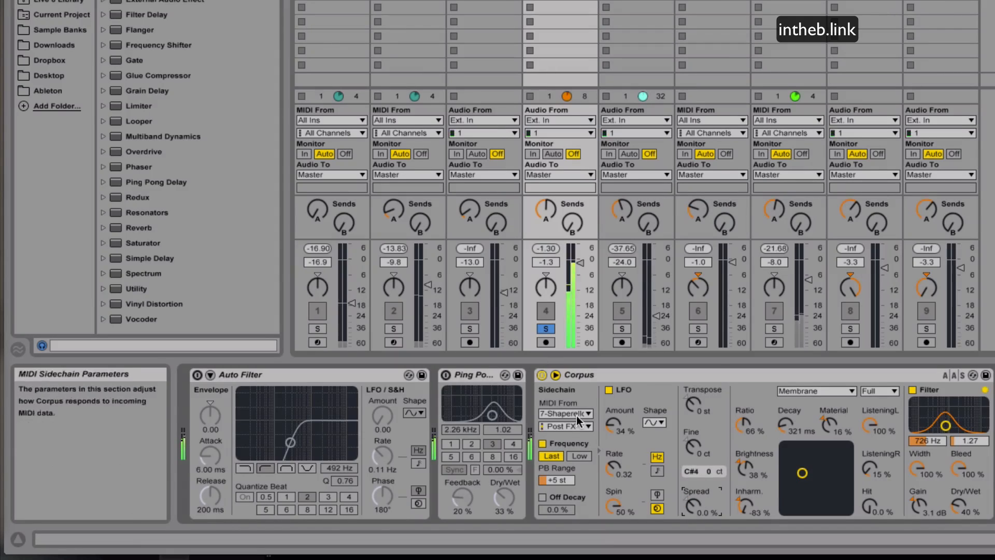
{"action": "left_click", "coordinate": [693, 406]}
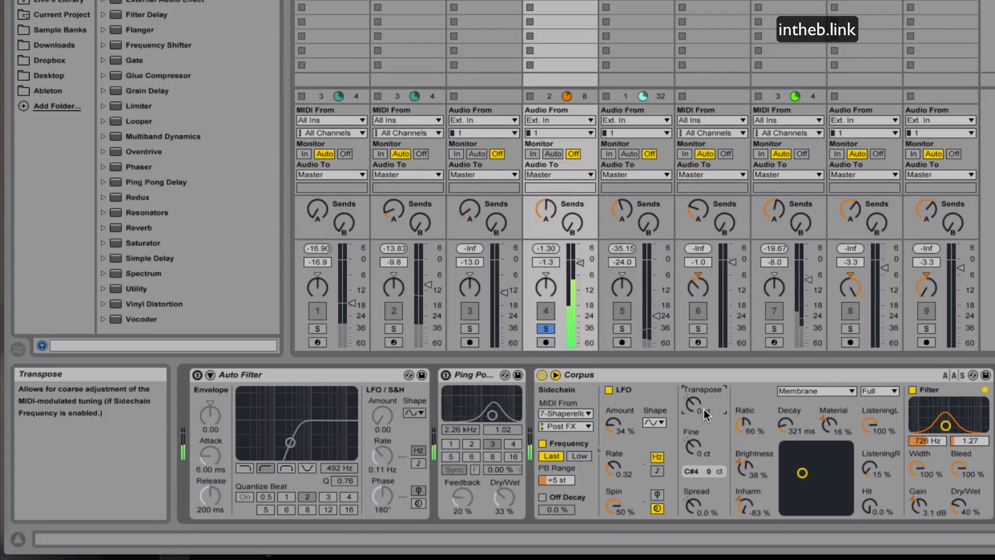
{"action": "type", "text": "12"}
{"action": "key", "text": "Return"}
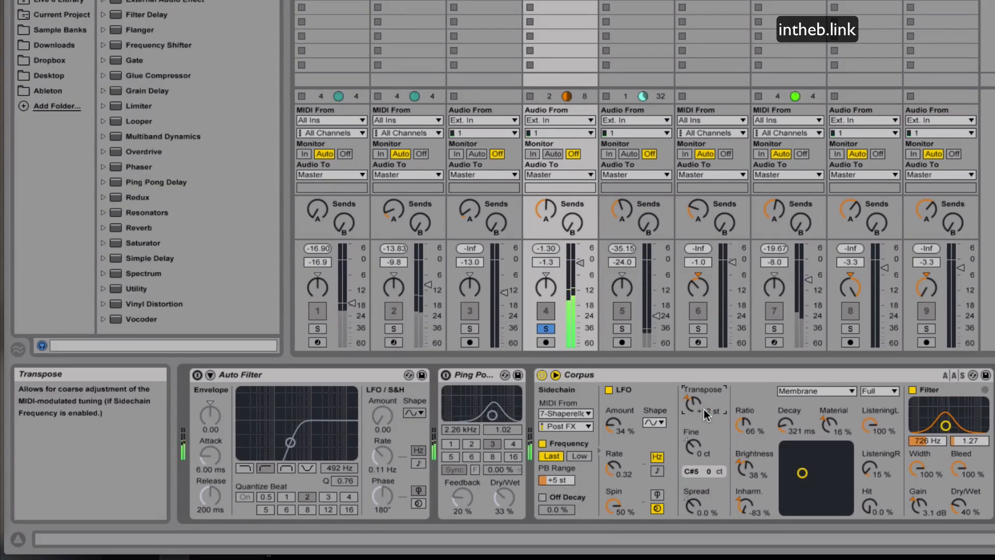
{"action": "left_click_drag", "start_coordinate": [694, 403], "coordinate": [694, 433]}
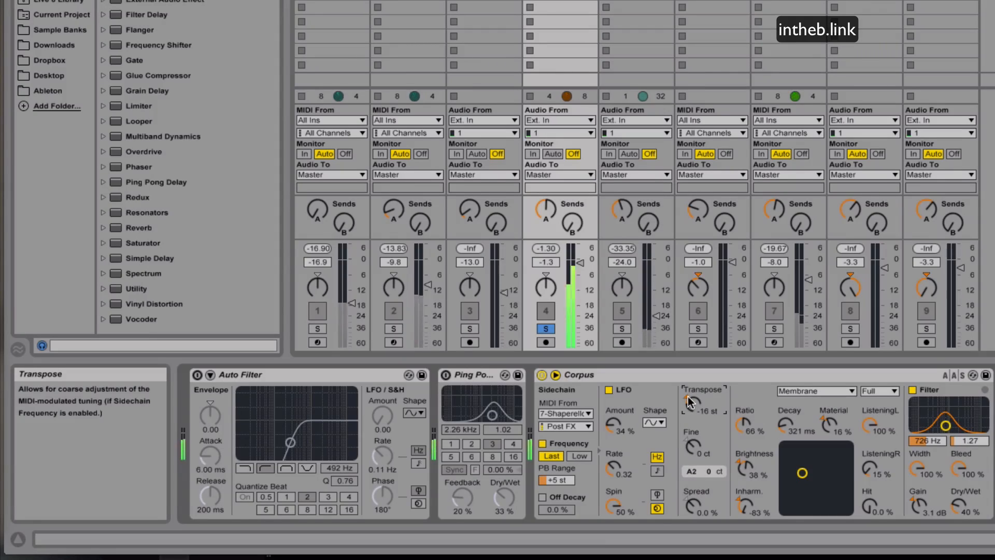
{"action": "left_click", "coordinate": [688, 397]}
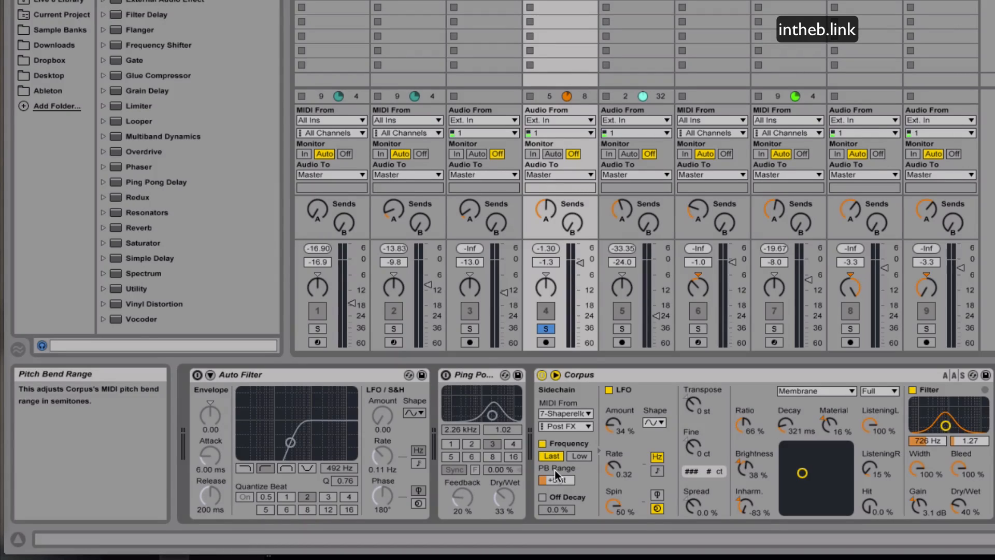
- Enable Off Decay in Corpus's sidechain settings and set its amount to about 37%
{"action": "left_click", "coordinate": [542, 498]}
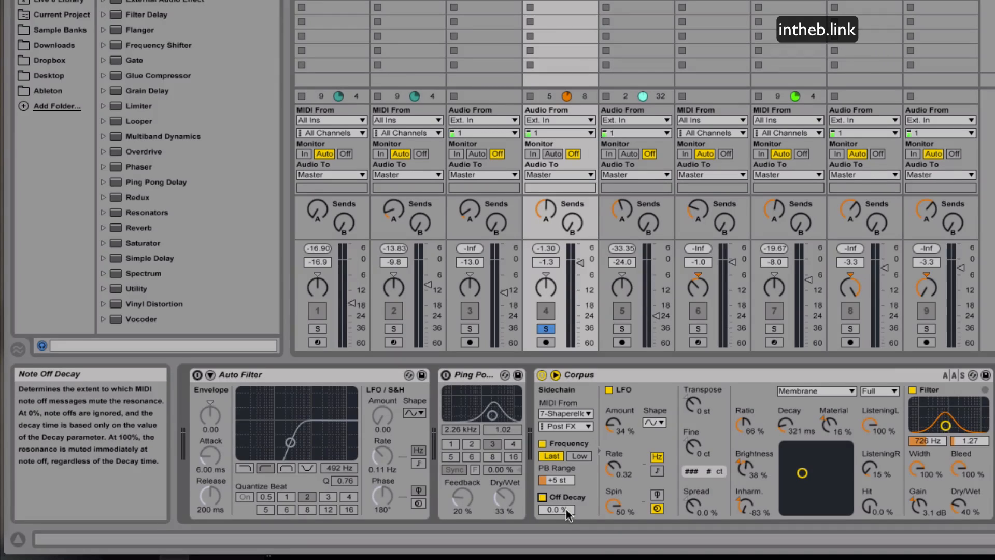
{"action": "left_click_drag", "start_coordinate": [569, 514], "coordinate": [569, 498]}
{"action": "left_click_drag", "start_coordinate": [567, 510], "coordinate": [568, 492]}
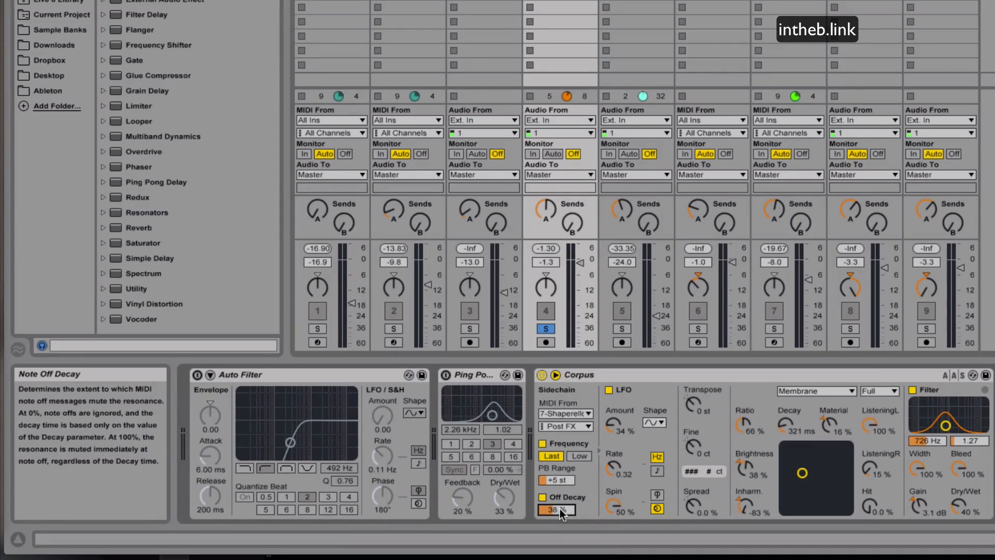
{"action": "left_click_drag", "start_coordinate": [560, 509], "coordinate": [561, 538]}
- Examine the 7 Shaperello Pad clip's notes and the Ethnic Beat clip's sample, and return to the Ethnic Beat's devices
{"action": "left_click", "coordinate": [789, 1]}
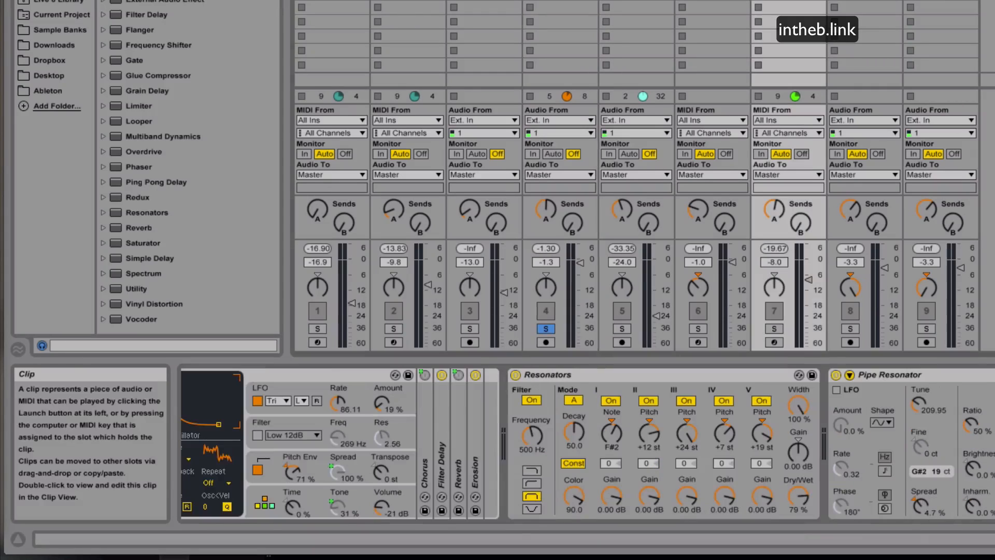
{"action": "left_click", "coordinate": [993, 539]}
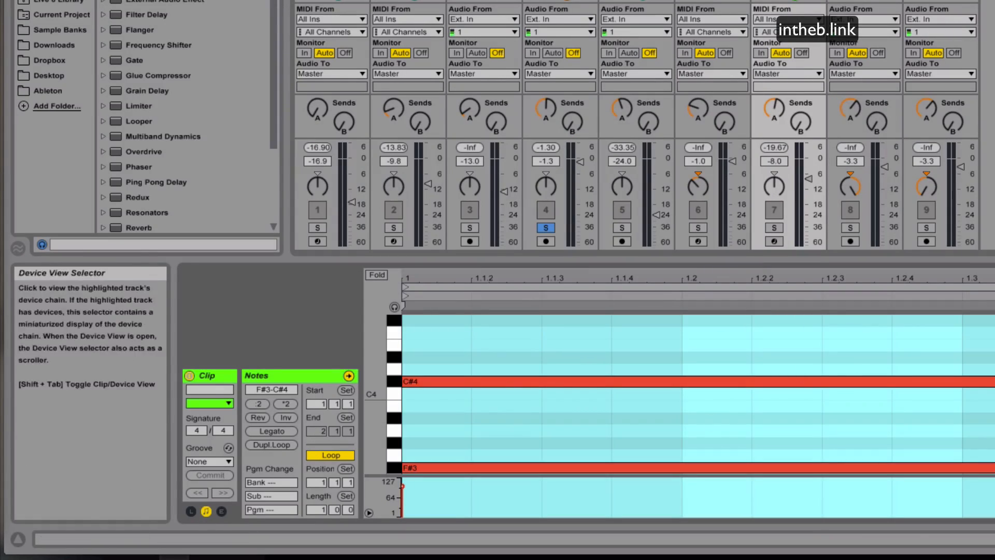
{"action": "left_click", "coordinate": [561, 1]}
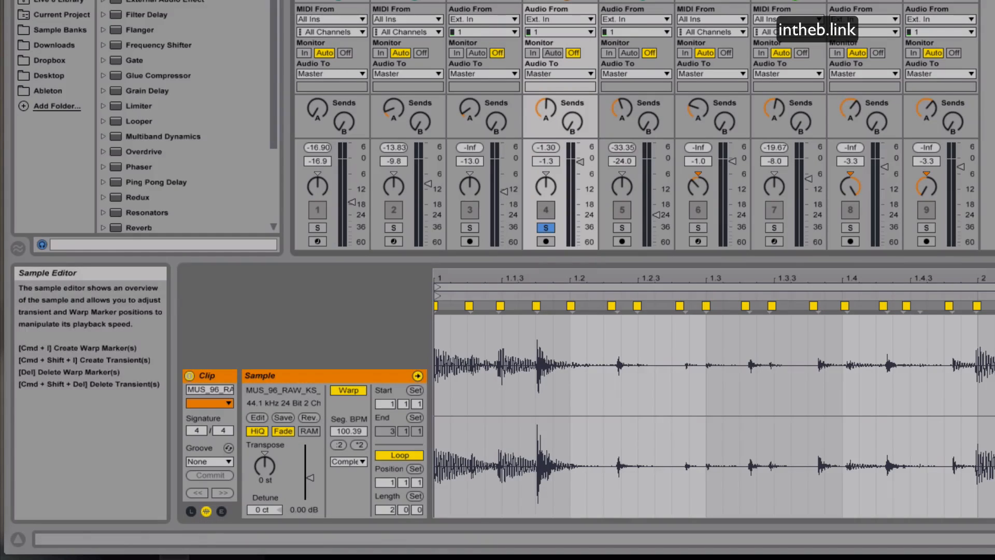
{"action": "left_click", "coordinate": [993, 540]}
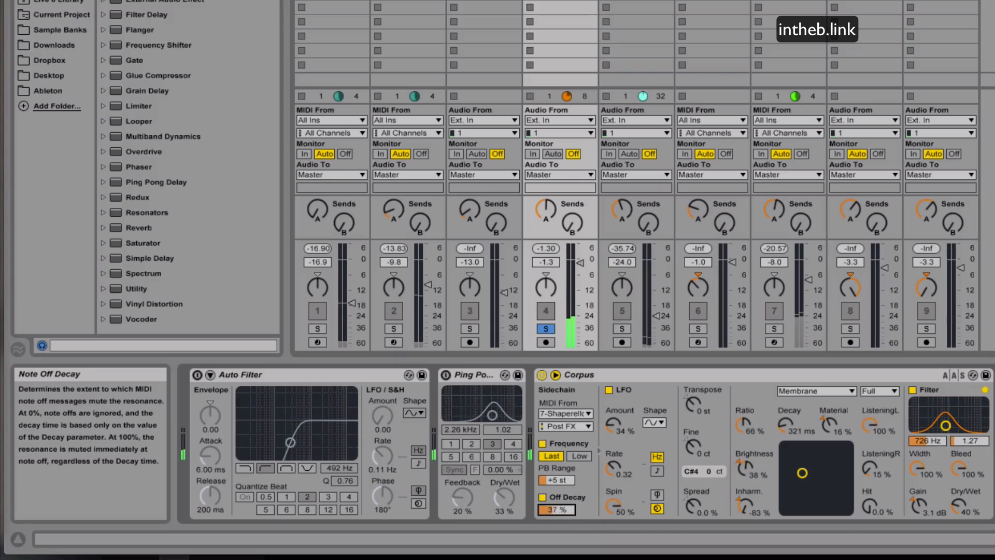
- Switch Corpus's sidechain MIDI source to Piano and raise Off Decay to 100%
{"action": "left_click_drag", "start_coordinate": [556, 509], "coordinate": [556, 456]}
{"action": "mouse_move", "coordinate": [559, 512]}
{"action": "left_mouse_down"}
{"action": "mouse_move", "coordinate": [559, 559]}
{"action": "mouse_move", "coordinate": [558, 491]}
{"action": "mouse_move", "coordinate": [558, 533]}
{"action": "mouse_move", "coordinate": [558, 524]}
{"action": "left_mouse_up"}
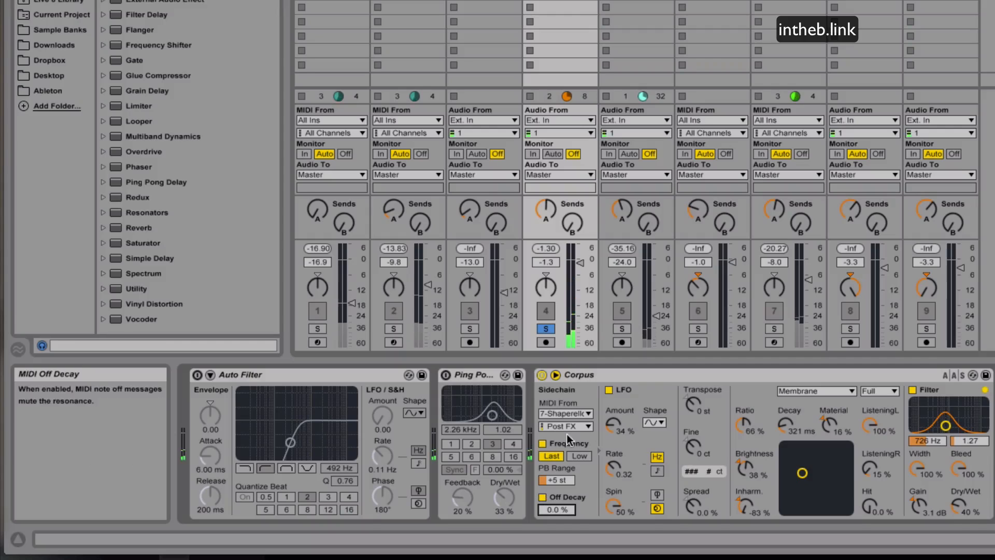
{"action": "left_click", "coordinate": [588, 414]}
{"action": "left_click", "coordinate": [583, 448]}
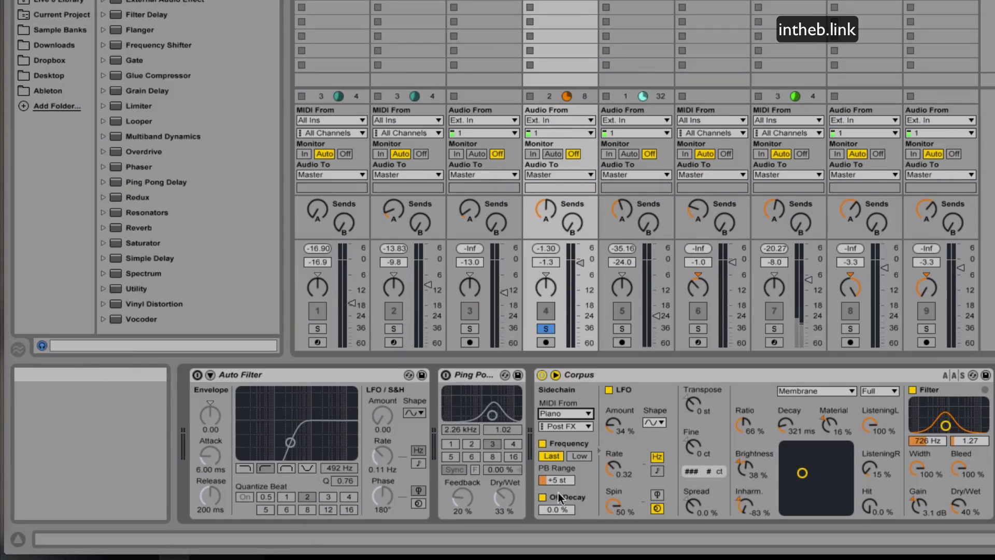
{"action": "left_click_drag", "start_coordinate": [549, 510], "coordinate": [549, 506]}
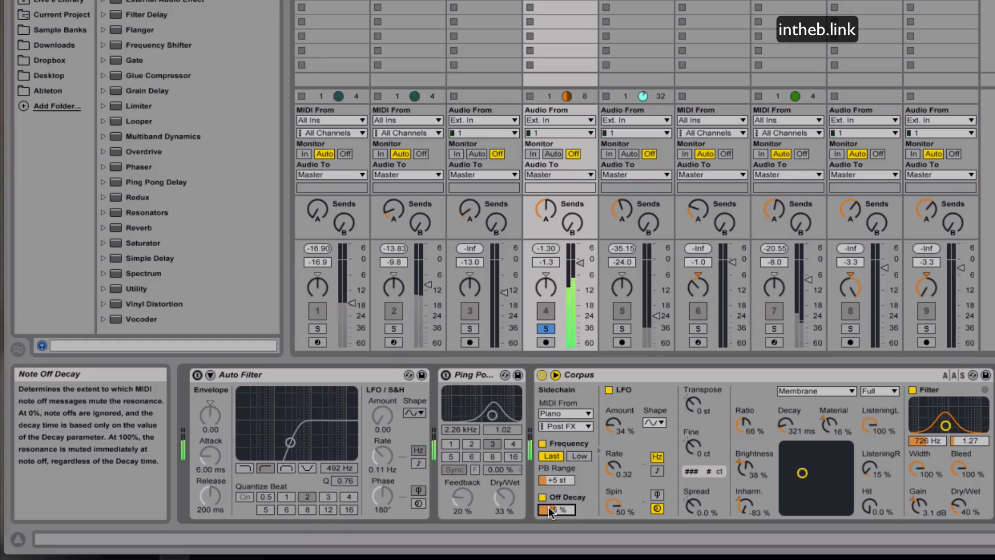
{"action": "left_click_drag", "start_coordinate": [549, 507], "coordinate": [548, 506]}
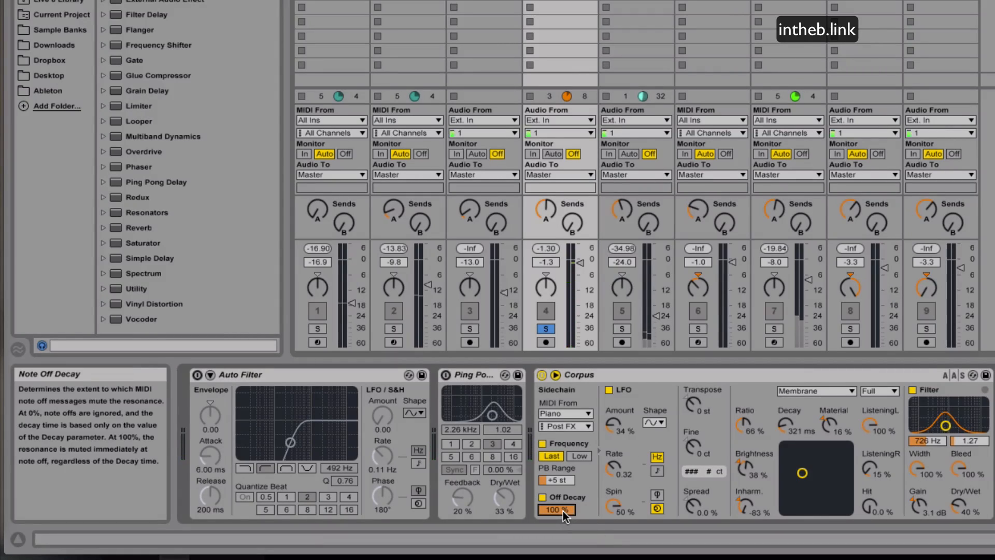
- Launch the Piano clip, examine its notes, and return to the Piano track's devices
{"action": "left_click", "coordinate": [713, 2]}
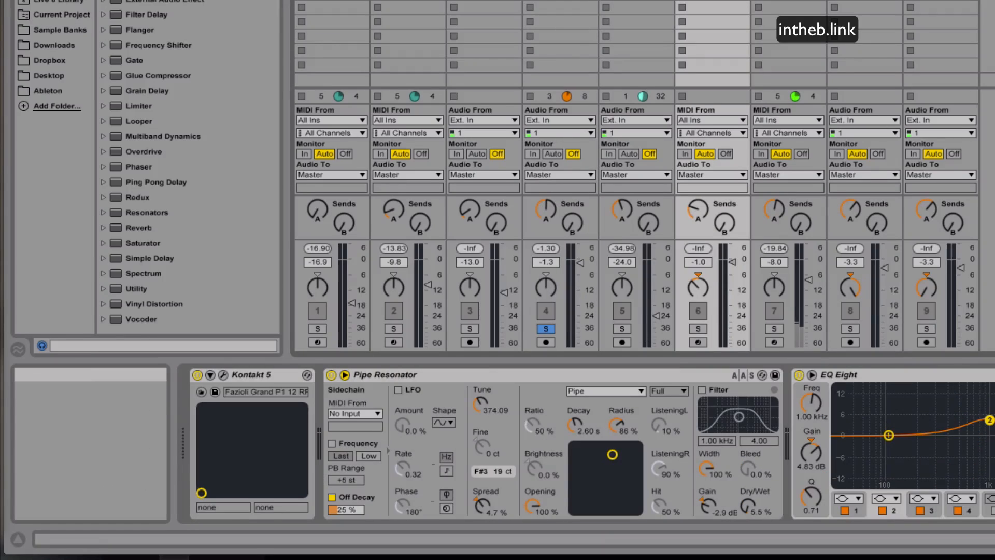
{"action": "left_click", "coordinate": [992, 540]}
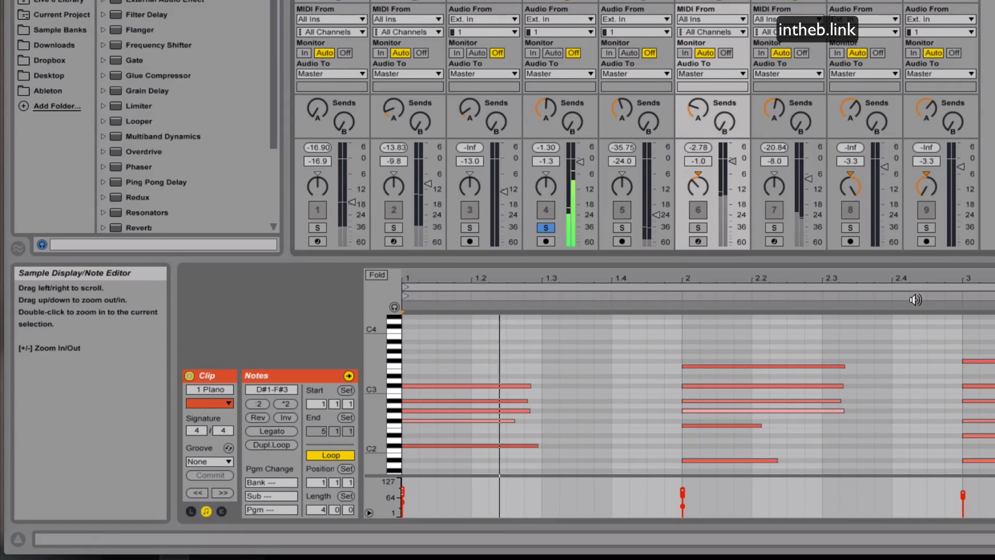
{"action": "left_click", "coordinate": [992, 539]}
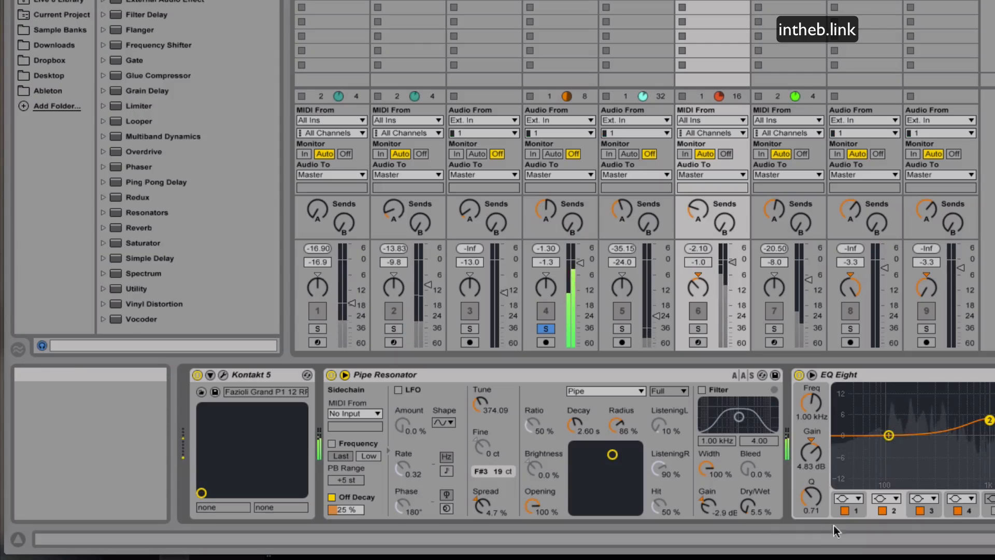
- Try 100% Off Decay in the Piano track's Pipe Resonator, check the Ethnic Beat's Corpus, and reduce Pipe Resonator's Off Decay to 47%
{"action": "left_click_drag", "start_coordinate": [346, 509], "coordinate": [346, 375]}
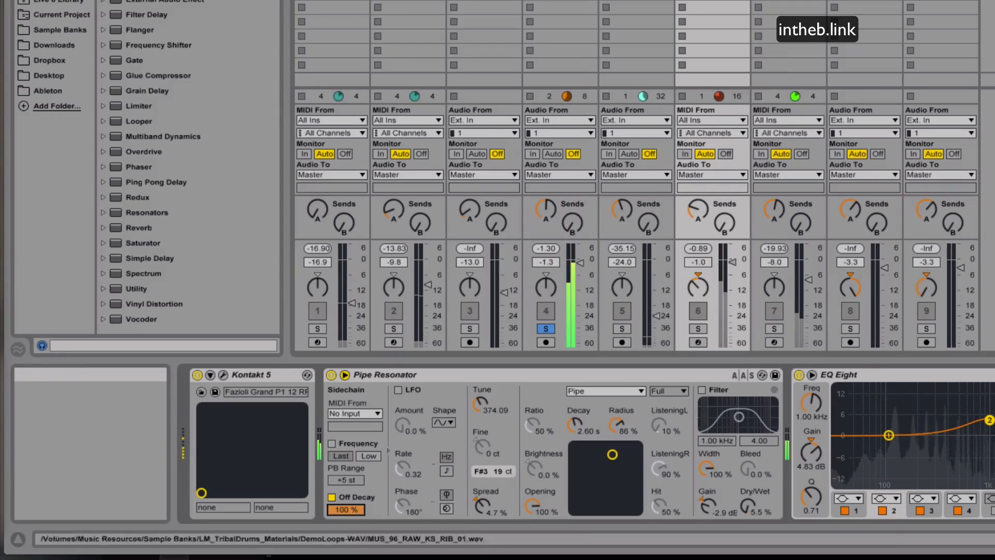
{"action": "left_click", "coordinate": [560, 1]}
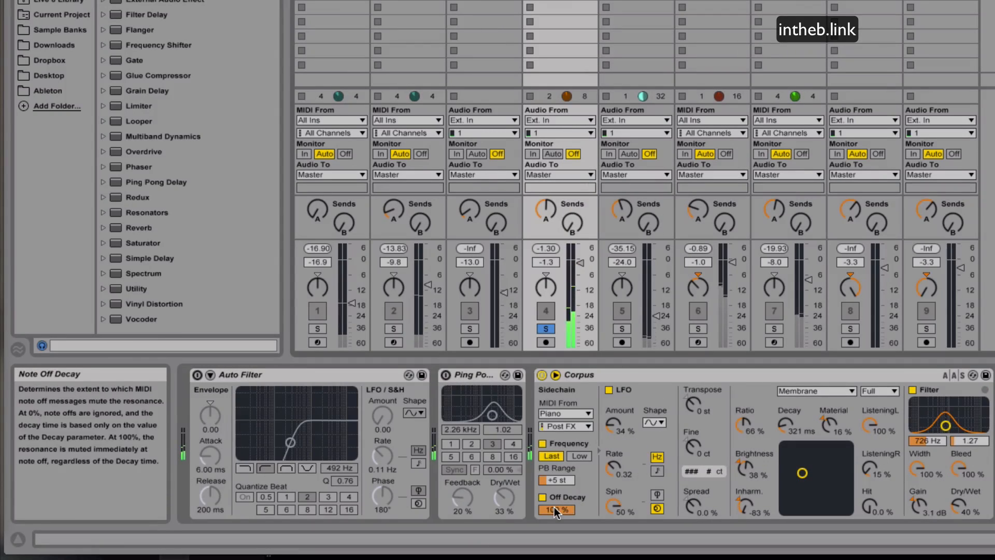
{"action": "left_click", "coordinate": [713, 1]}
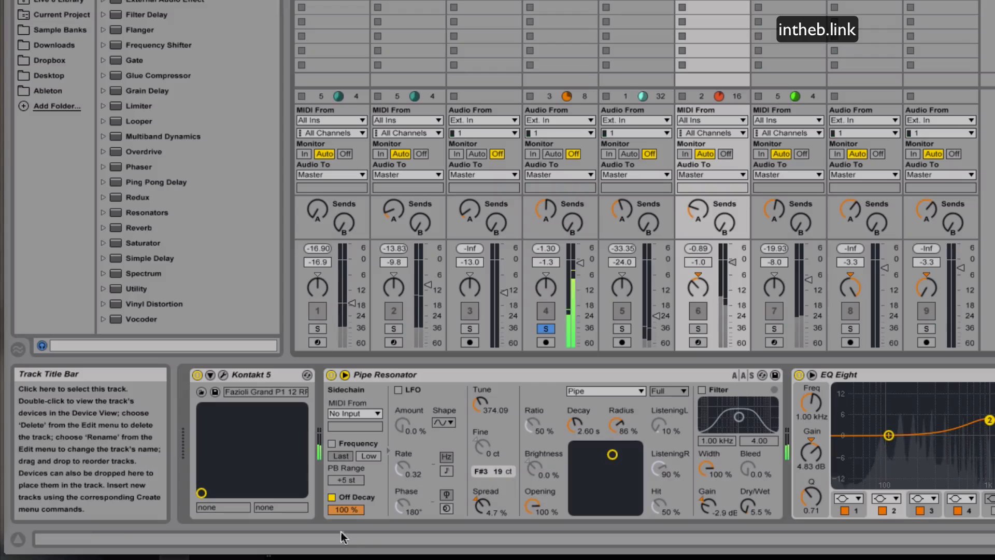
{"action": "left_click_drag", "start_coordinate": [348, 509], "coordinate": [349, 542]}
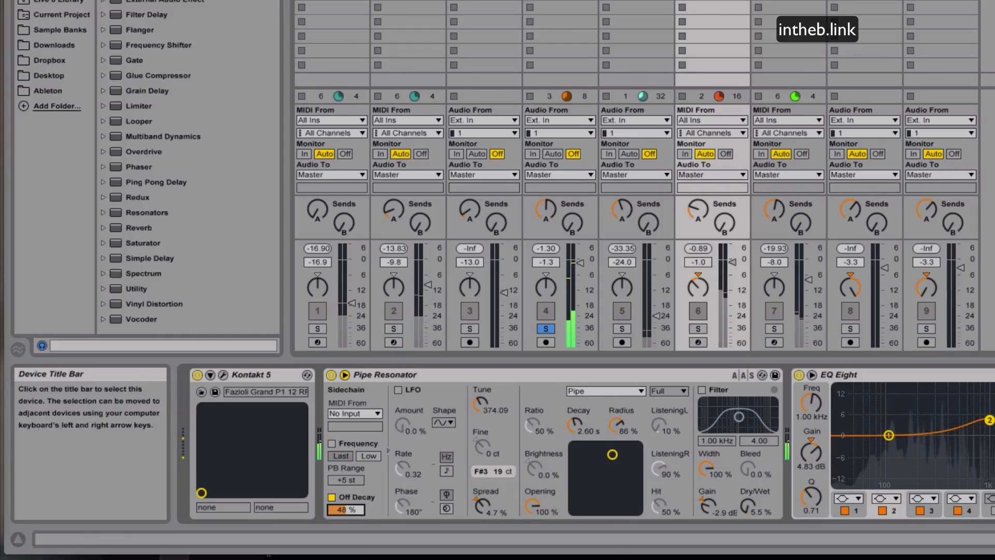
- Disable Frequency and Off Decay in the Ethnic Beat's Corpus and hide its sidechain settings
{"action": "left_click", "coordinate": [560, 1]}
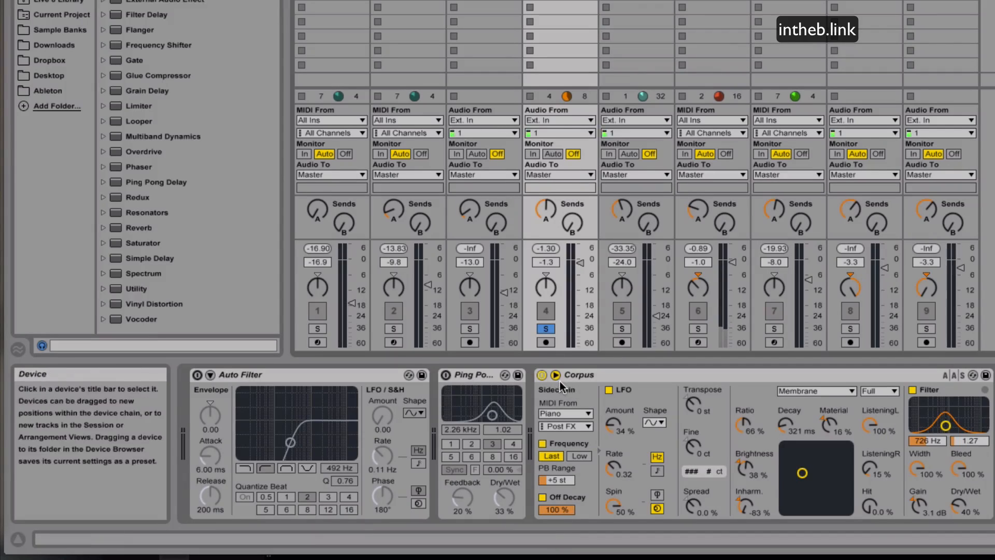
{"action": "left_click", "coordinate": [543, 443]}
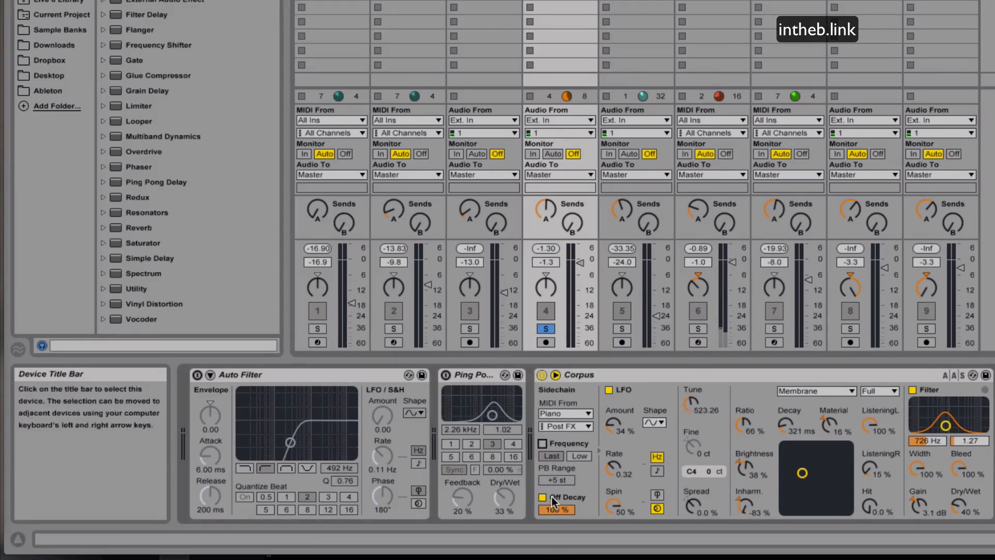
{"action": "left_click", "coordinate": [543, 497]}
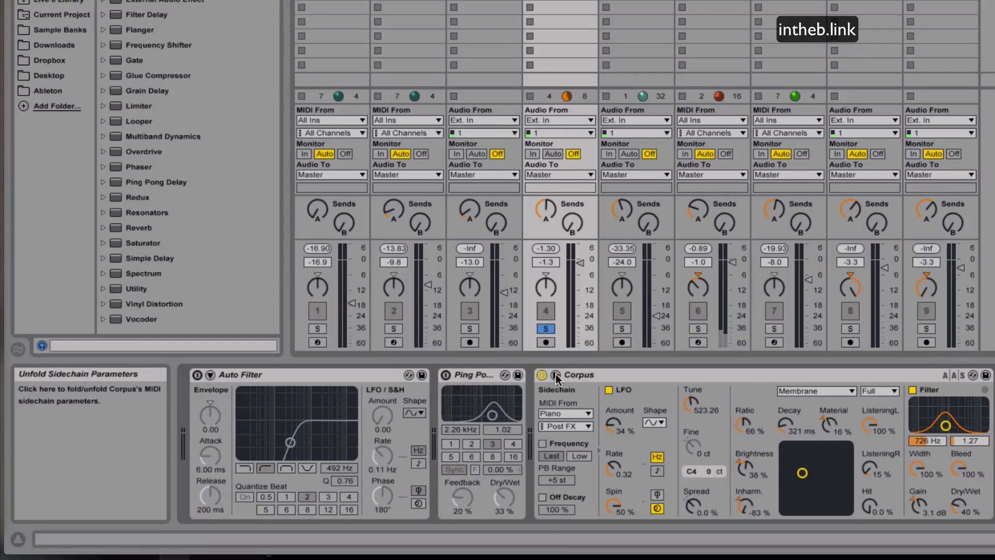
{"action": "left_click", "coordinate": [556, 375]}
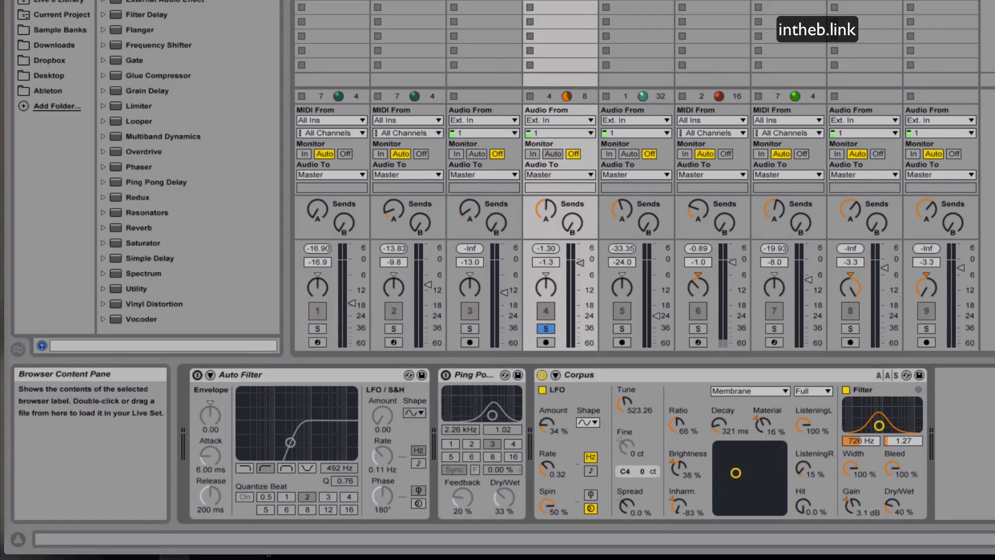
- List Corpus's presets in the browser and look through them
{"action": "left_click", "coordinate": [103, 0]}
{"action": "scroll", "coordinate": [200, 125], "scroll_direction": "down", "scroll_amount": 3}
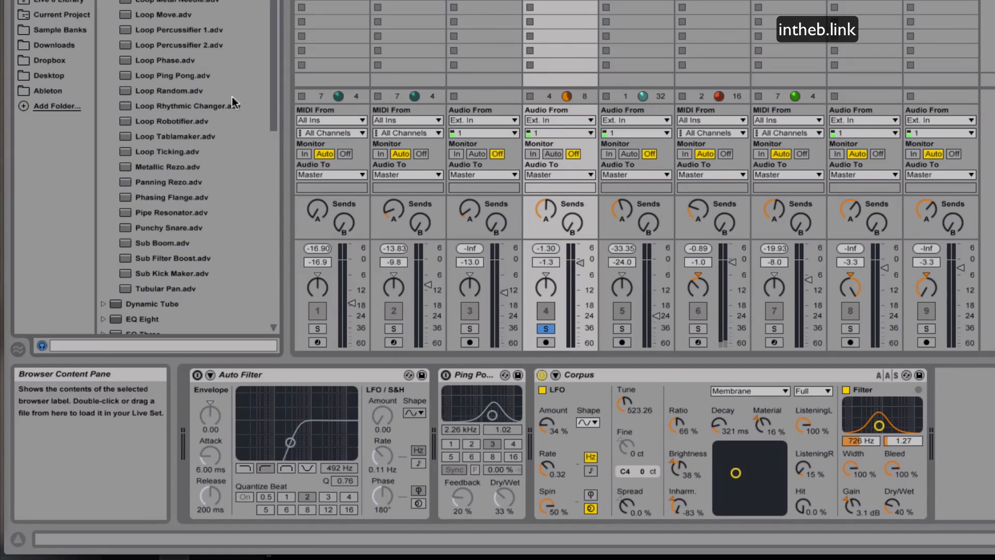
- Solo the Piano track and compare its playback with Pipe Resonator bypassed and active
{"action": "left_click", "coordinate": [697, 0]}
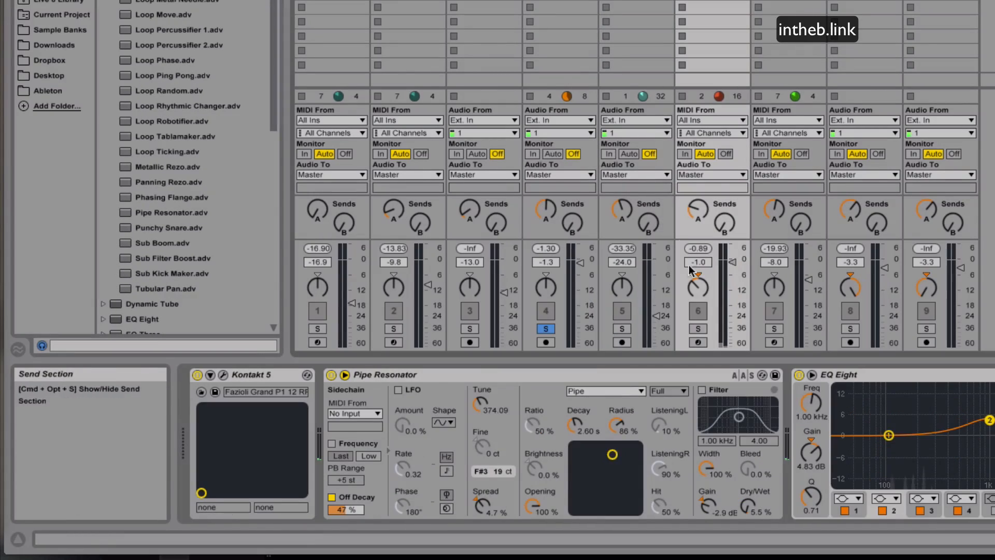
{"action": "left_click", "coordinate": [698, 329]}
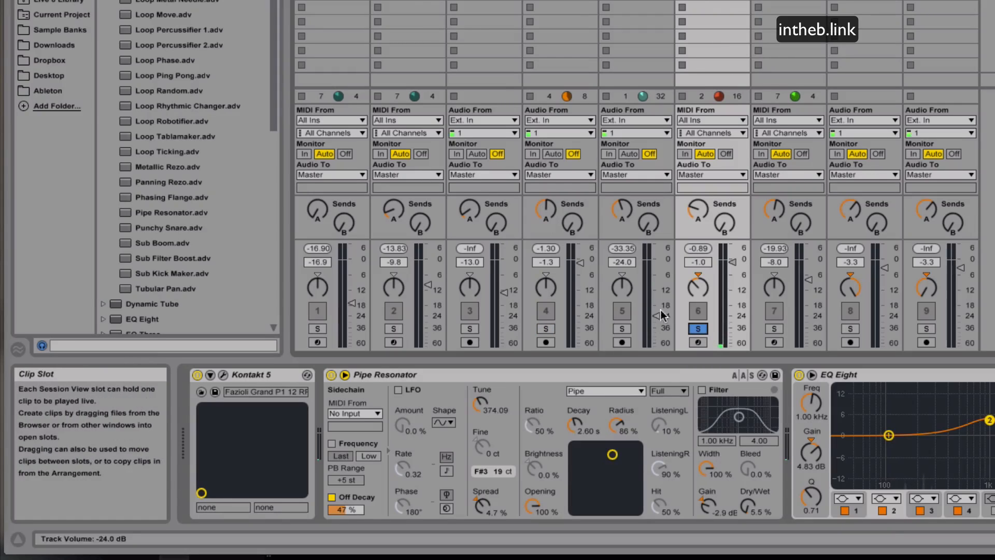
{"action": "left_click", "coordinate": [331, 375]}
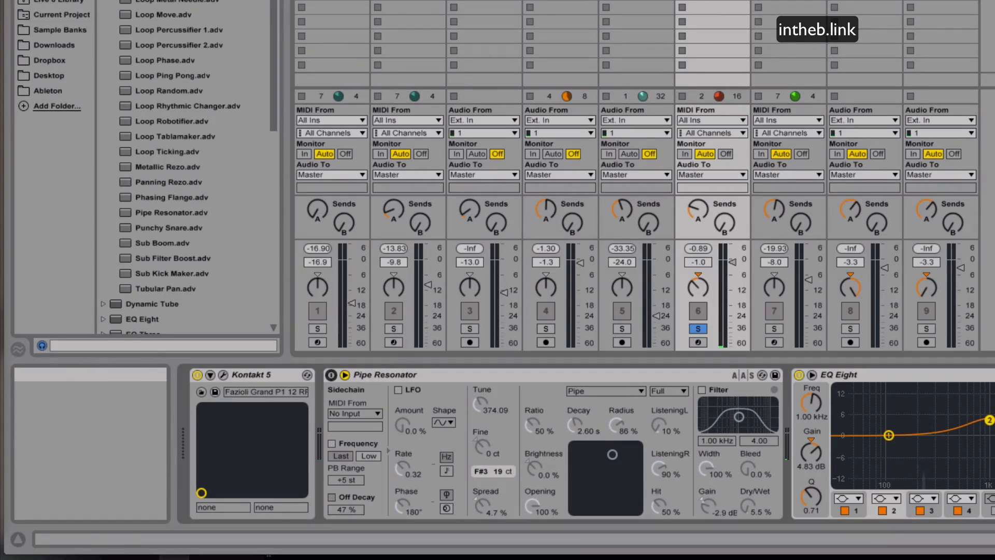
{"action": "key", "text": "space"}
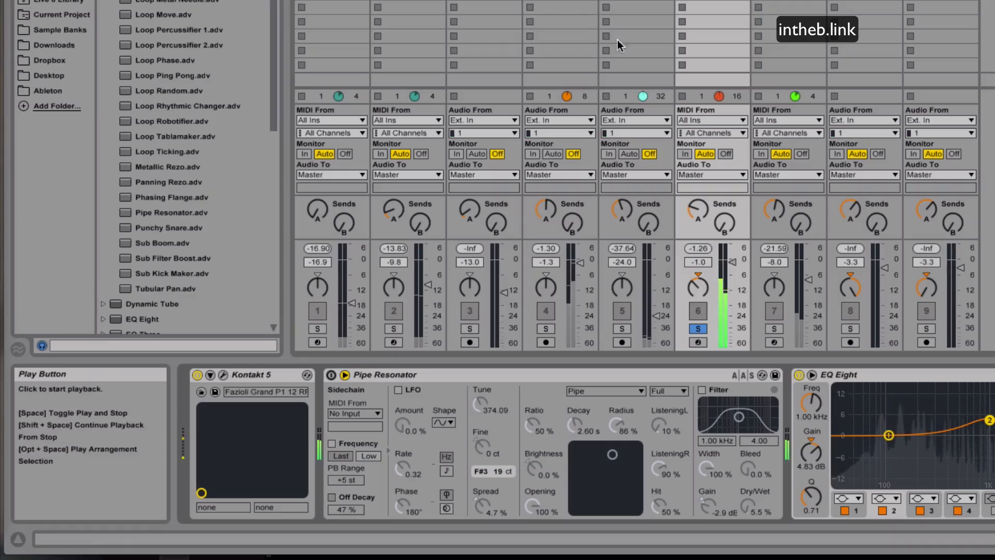
{"action": "left_click", "coordinate": [331, 376]}
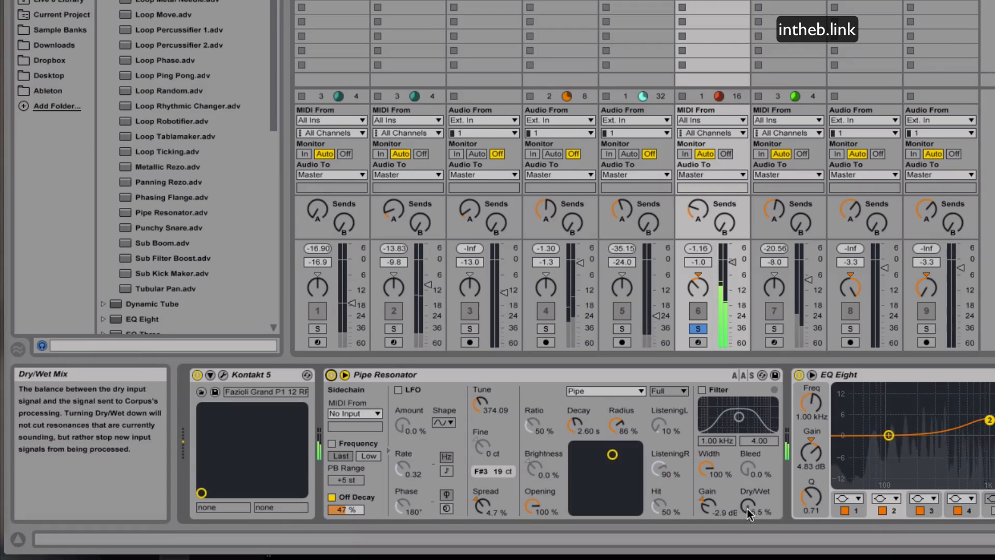
- Set the Piano track's Pipe Resonator Dry/Wet to 11% and reset the track's peak level indicator
{"action": "mouse_move", "coordinate": [748, 505]}
{"action": "left_mouse_down"}
{"action": "mouse_move", "coordinate": [748, 438]}
{"action": "mouse_move", "coordinate": [748, 493]}
{"action": "left_mouse_up"}
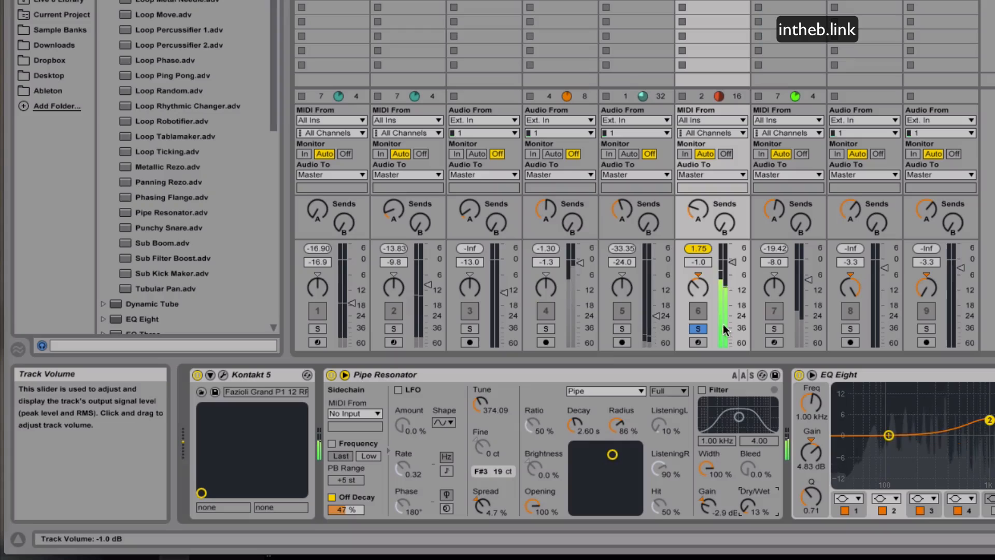
{"action": "left_click_drag", "start_coordinate": [745, 507], "coordinate": [745, 510]}
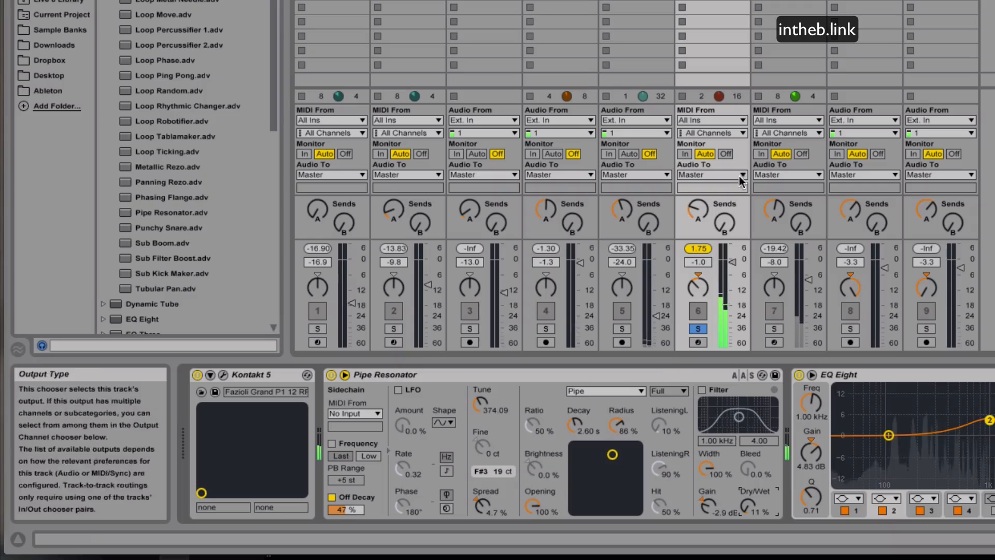
{"action": "left_click", "coordinate": [699, 248]}
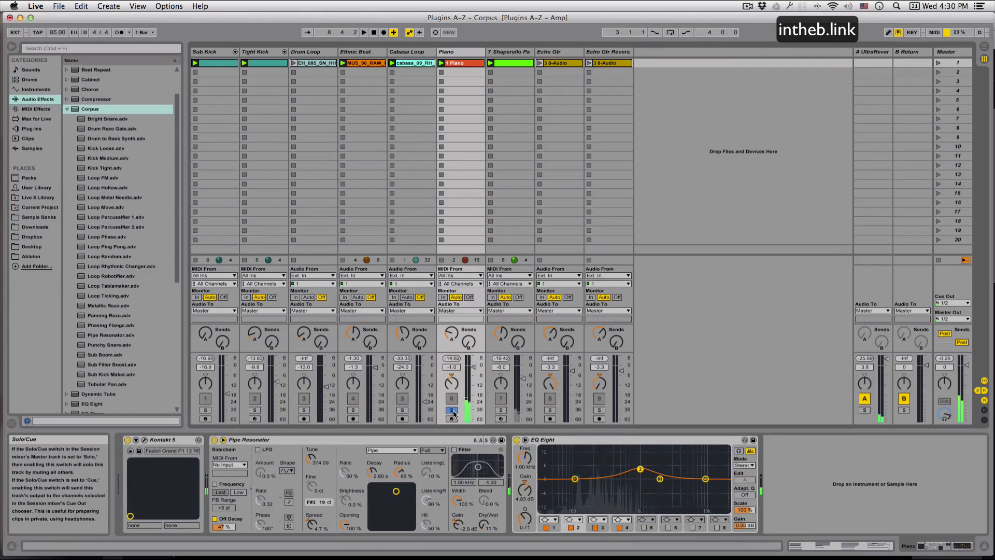
- Unsolo the Piano track and collapse Corpus's preset list in the browser, with Dynamic Tube selected
{"action": "left_click", "coordinate": [677, 337]}
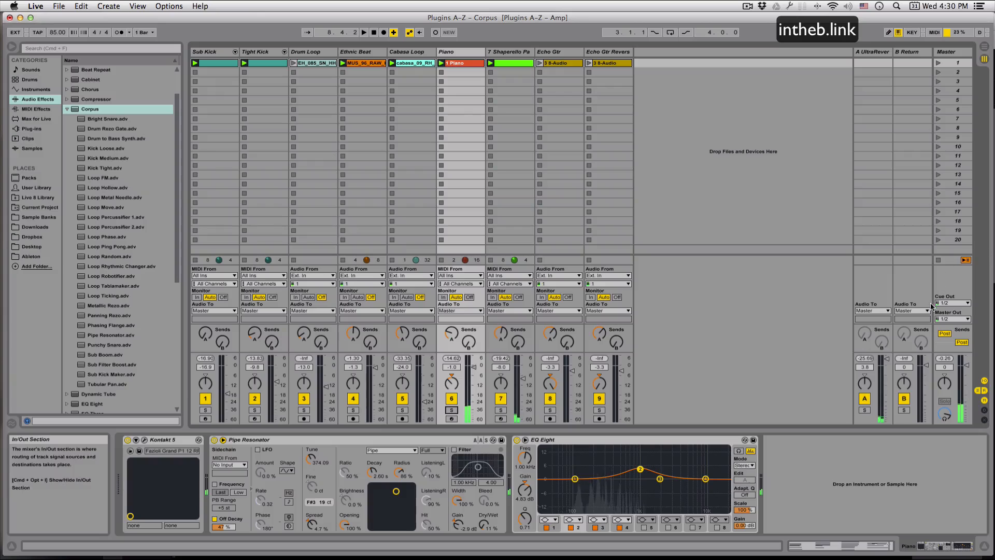
{"action": "left_click", "coordinate": [67, 109]}
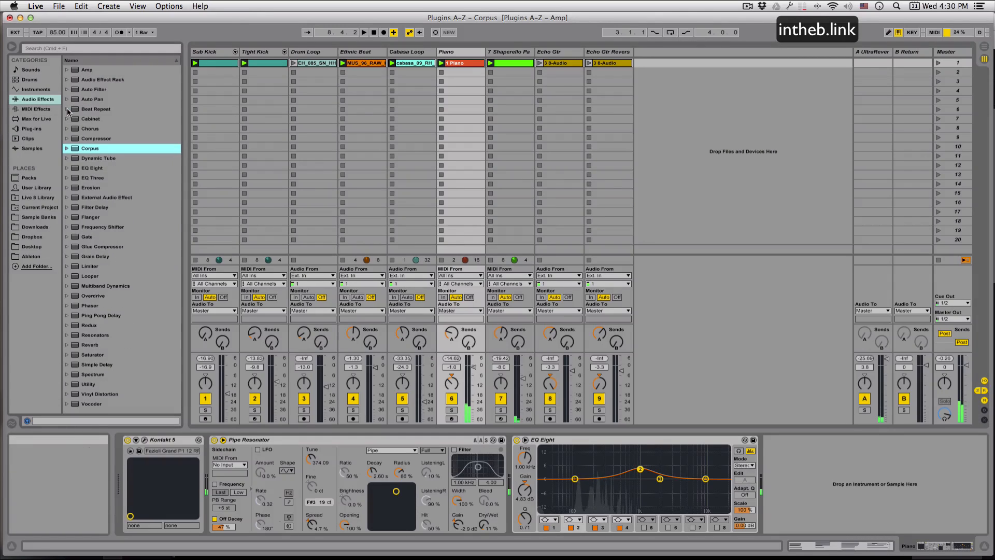
{"action": "left_click", "coordinate": [86, 158]}
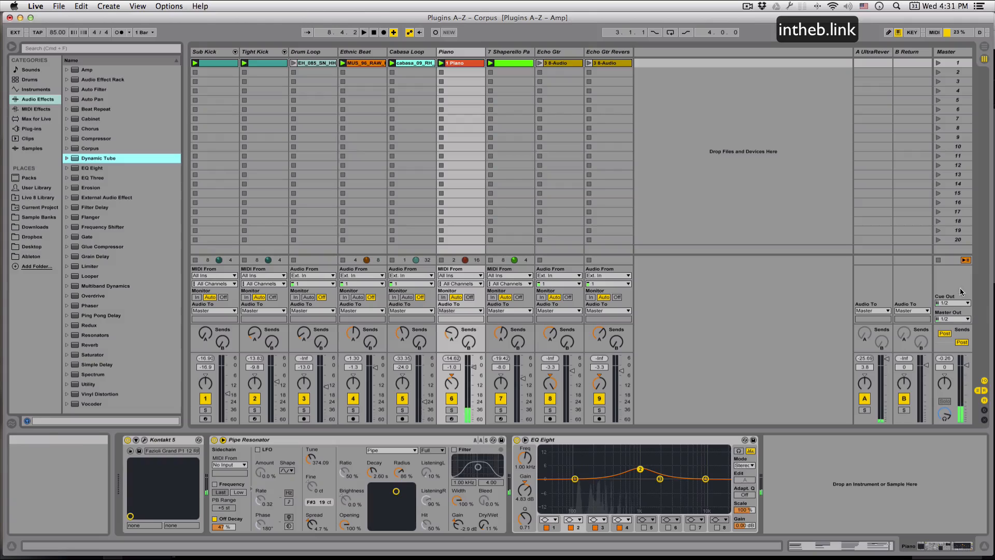
- Launch all clips in scene 1 and lower the Dry/Wet of the Ethnic Beat track's Corpus
{"action": "left_click", "coordinate": [938, 63]}
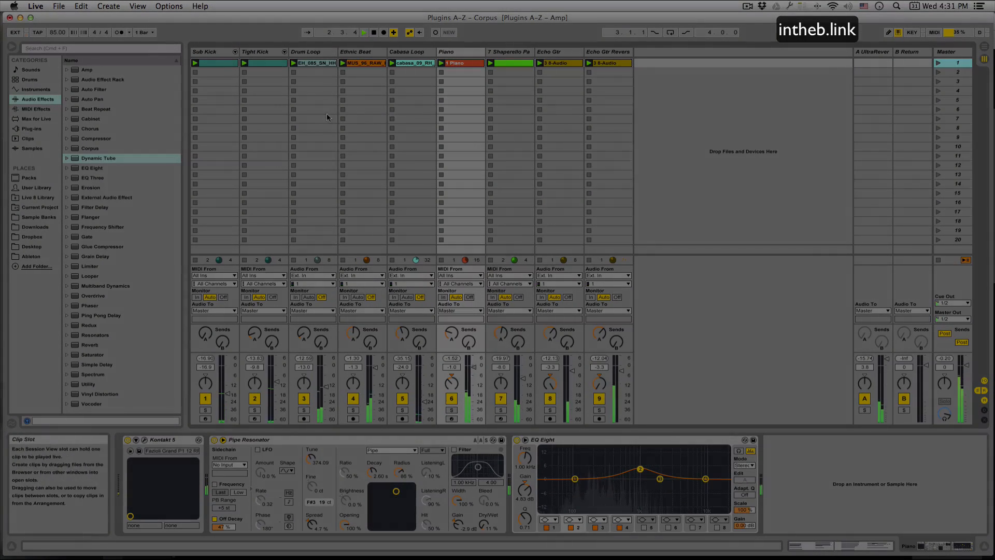
{"action": "left_click", "coordinate": [374, 54]}
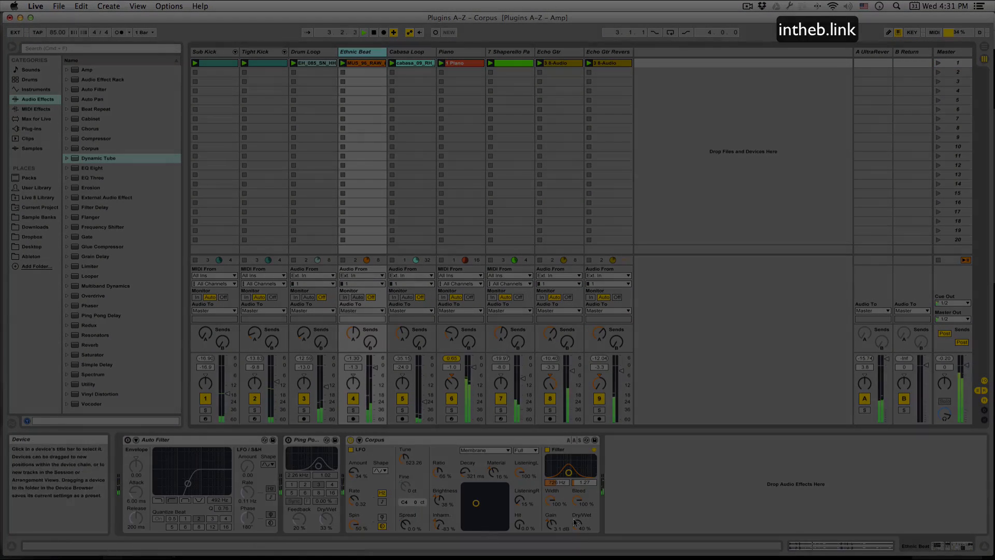
{"action": "left_click_drag", "start_coordinate": [577, 524], "coordinate": [577, 532]}
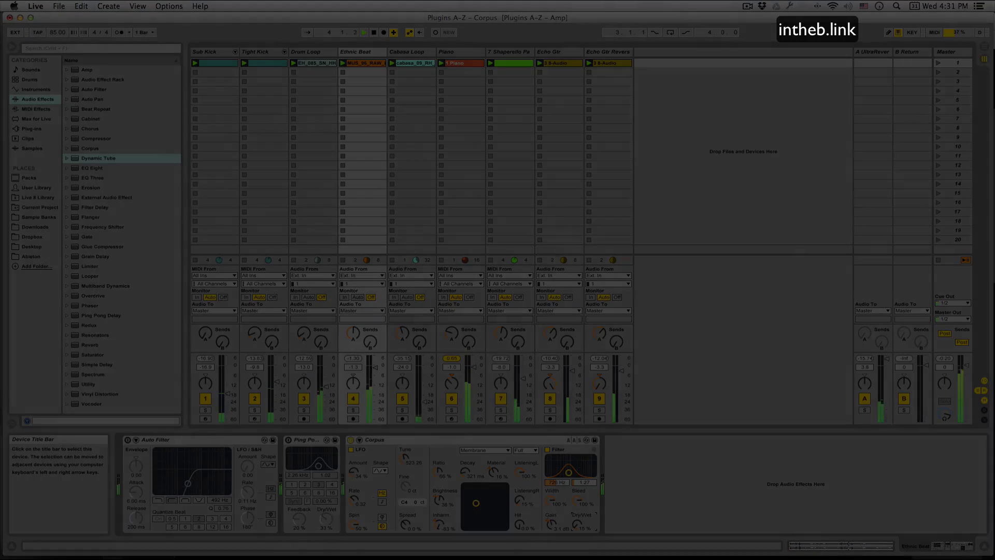